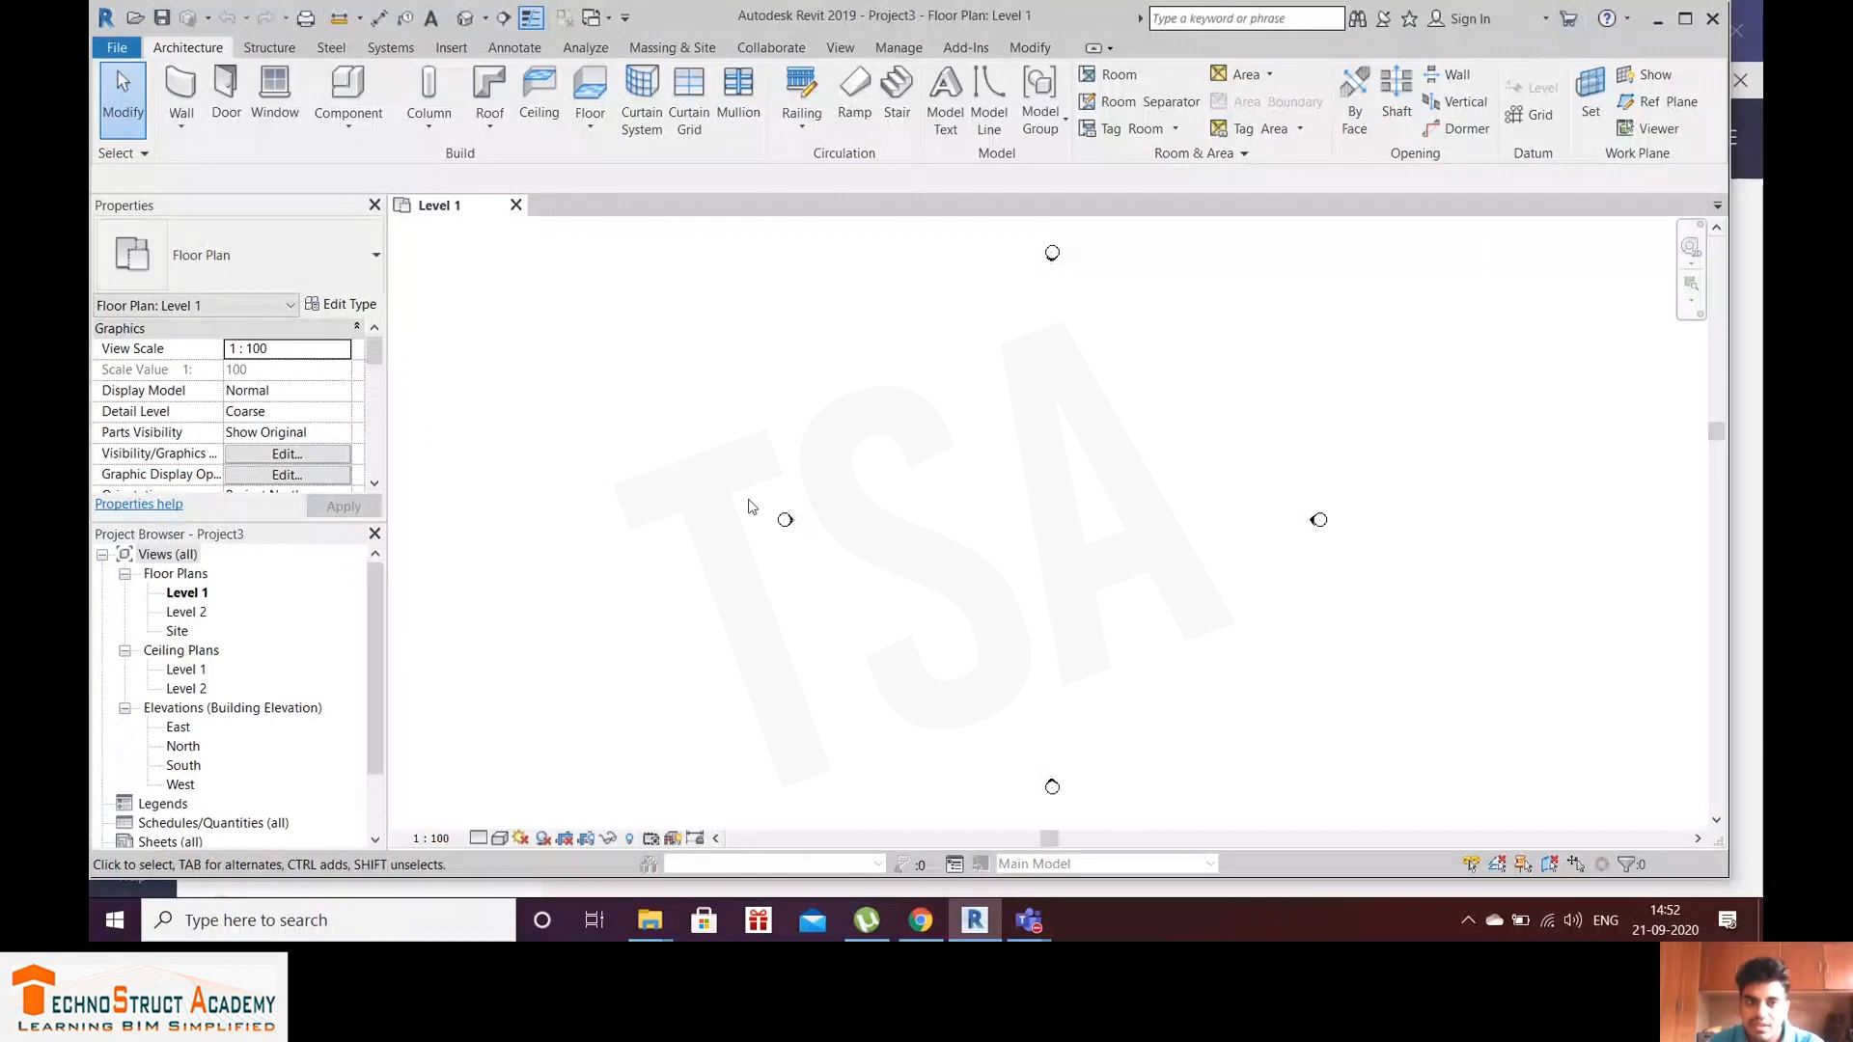
# Step: Create a rectangular architectural floor, Generic 150mm, on Level 1 between the elevation markers, about 35000 by 24000 mm
pyautogui.click(186, 594)
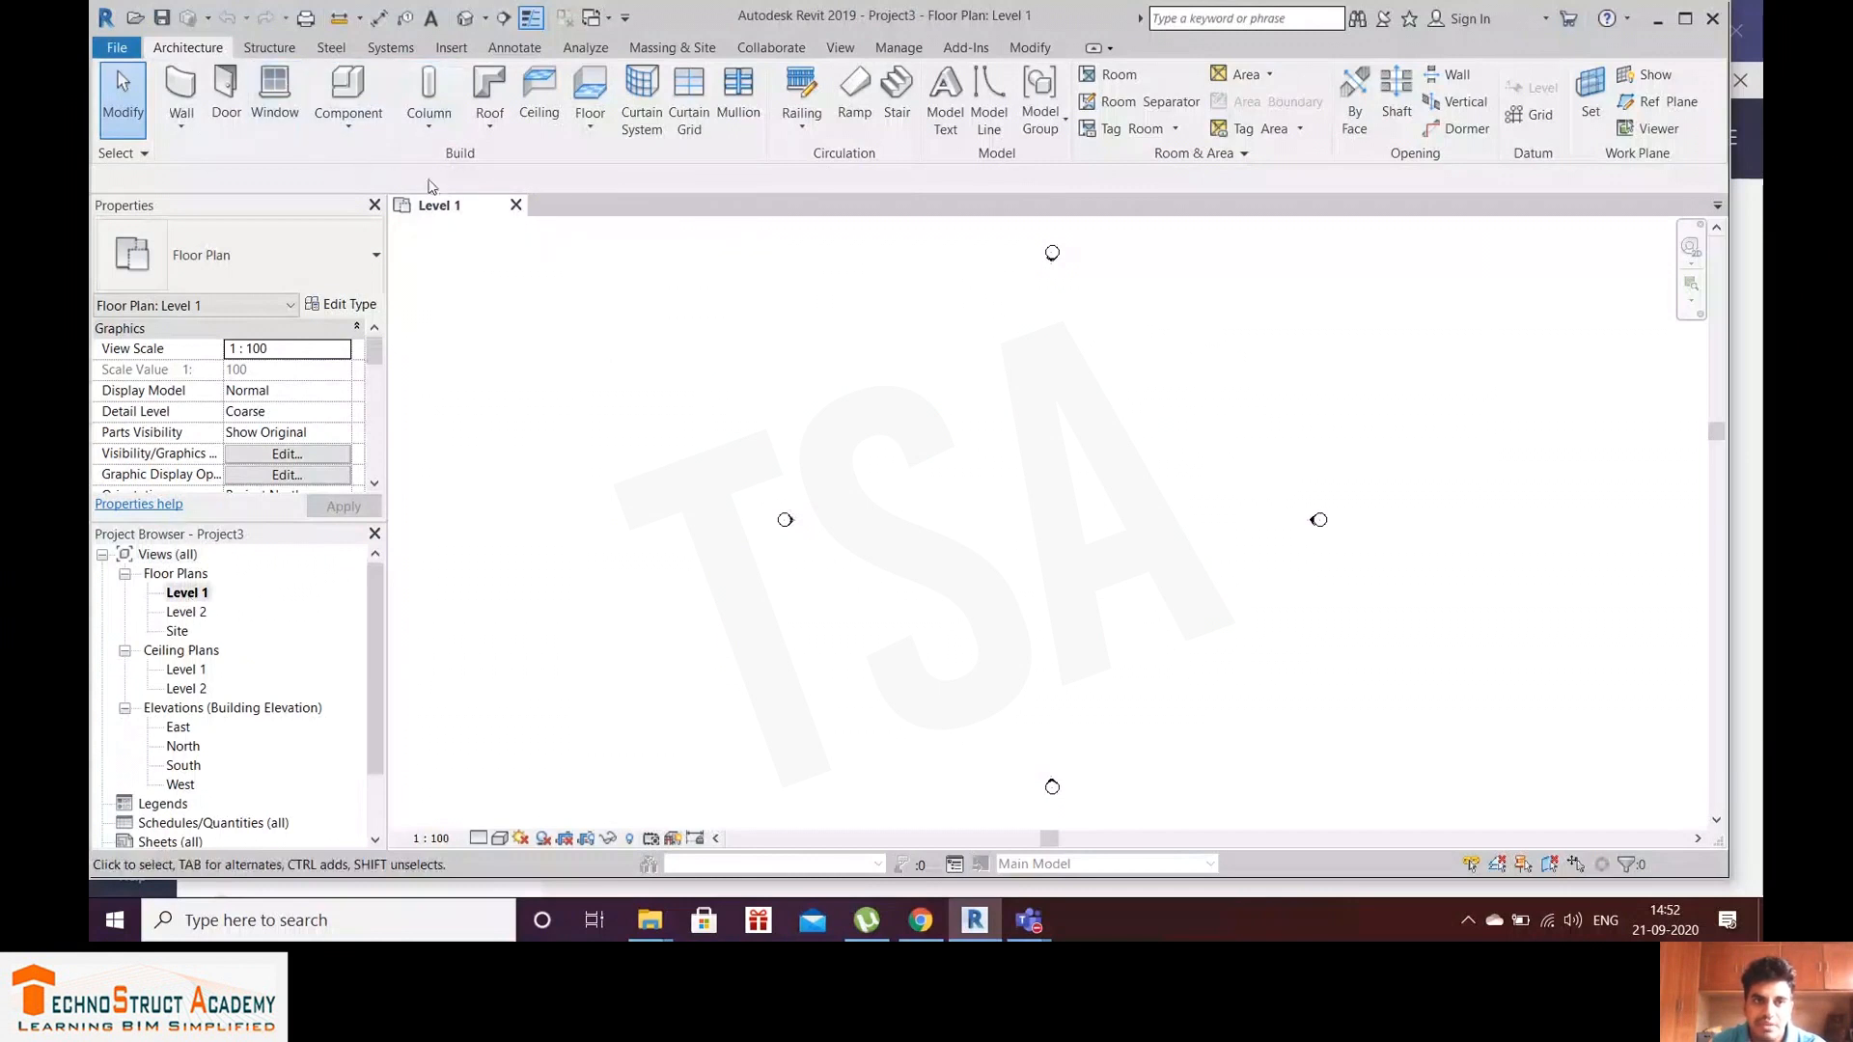
pyautogui.click(590, 126)
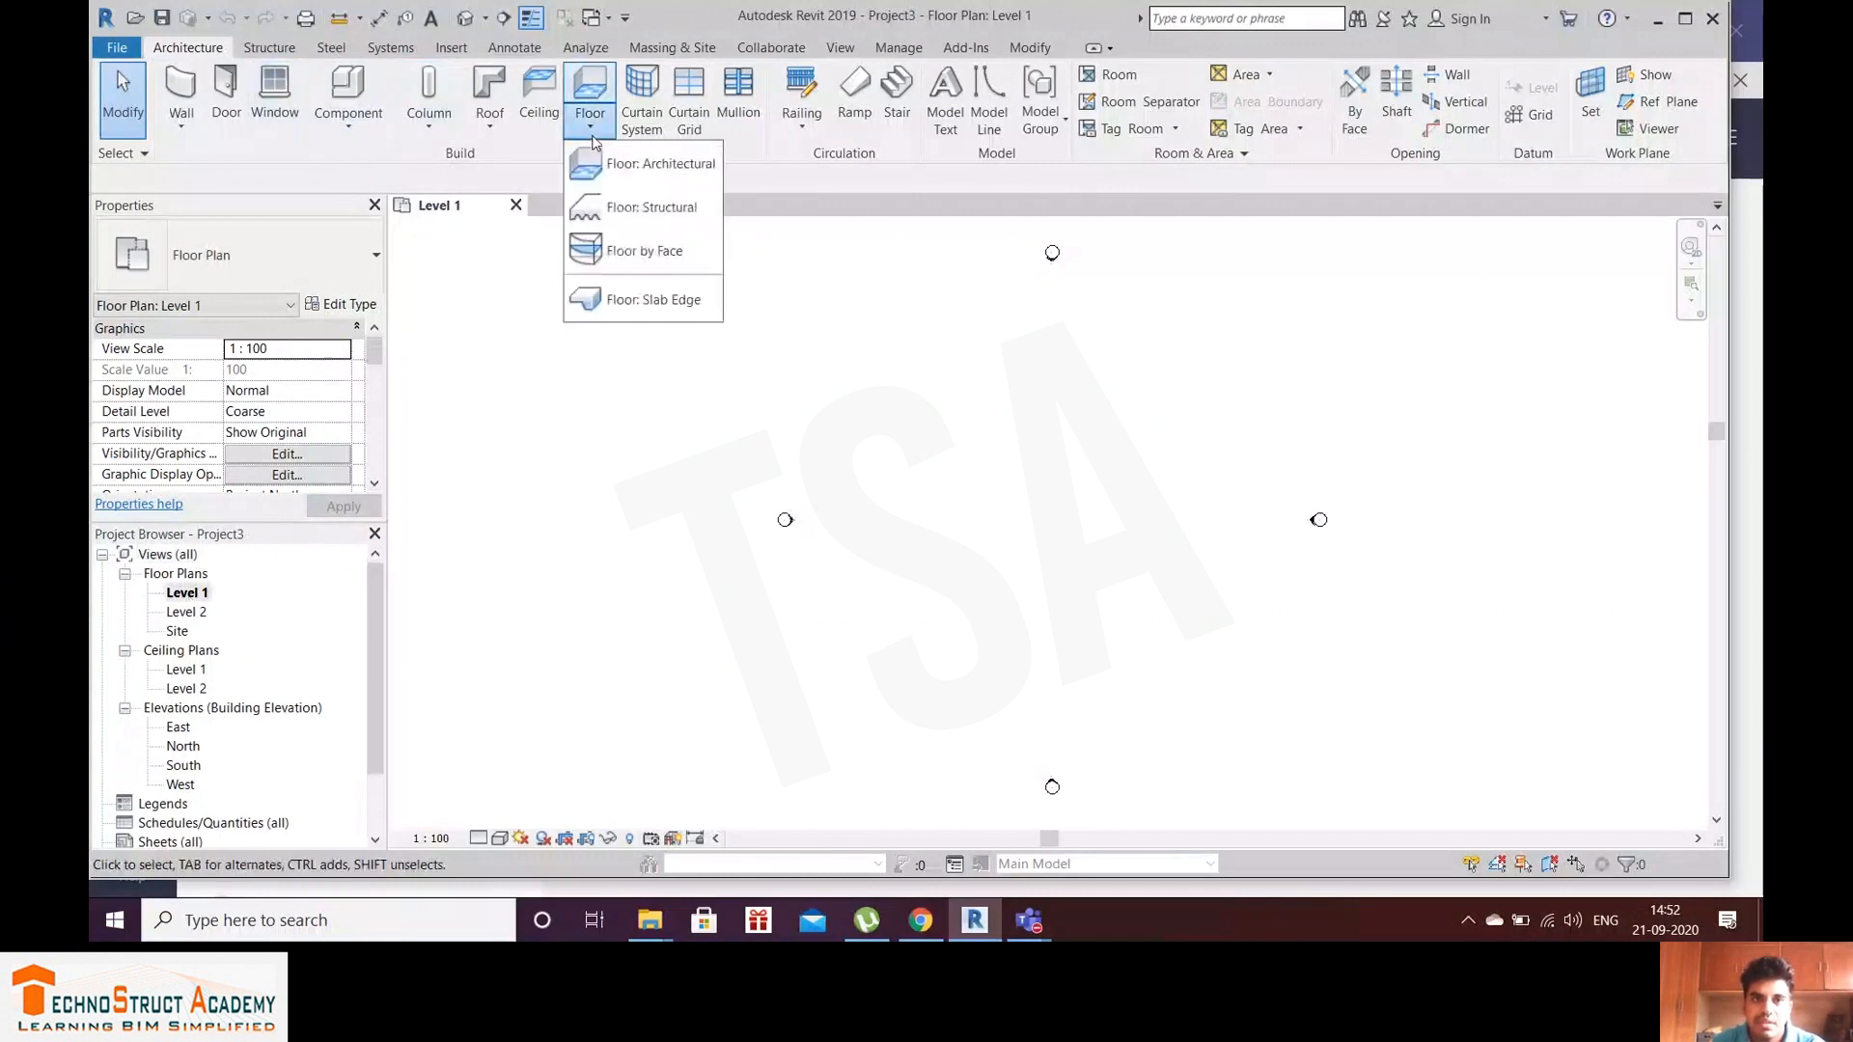
pyautogui.click(667, 170)
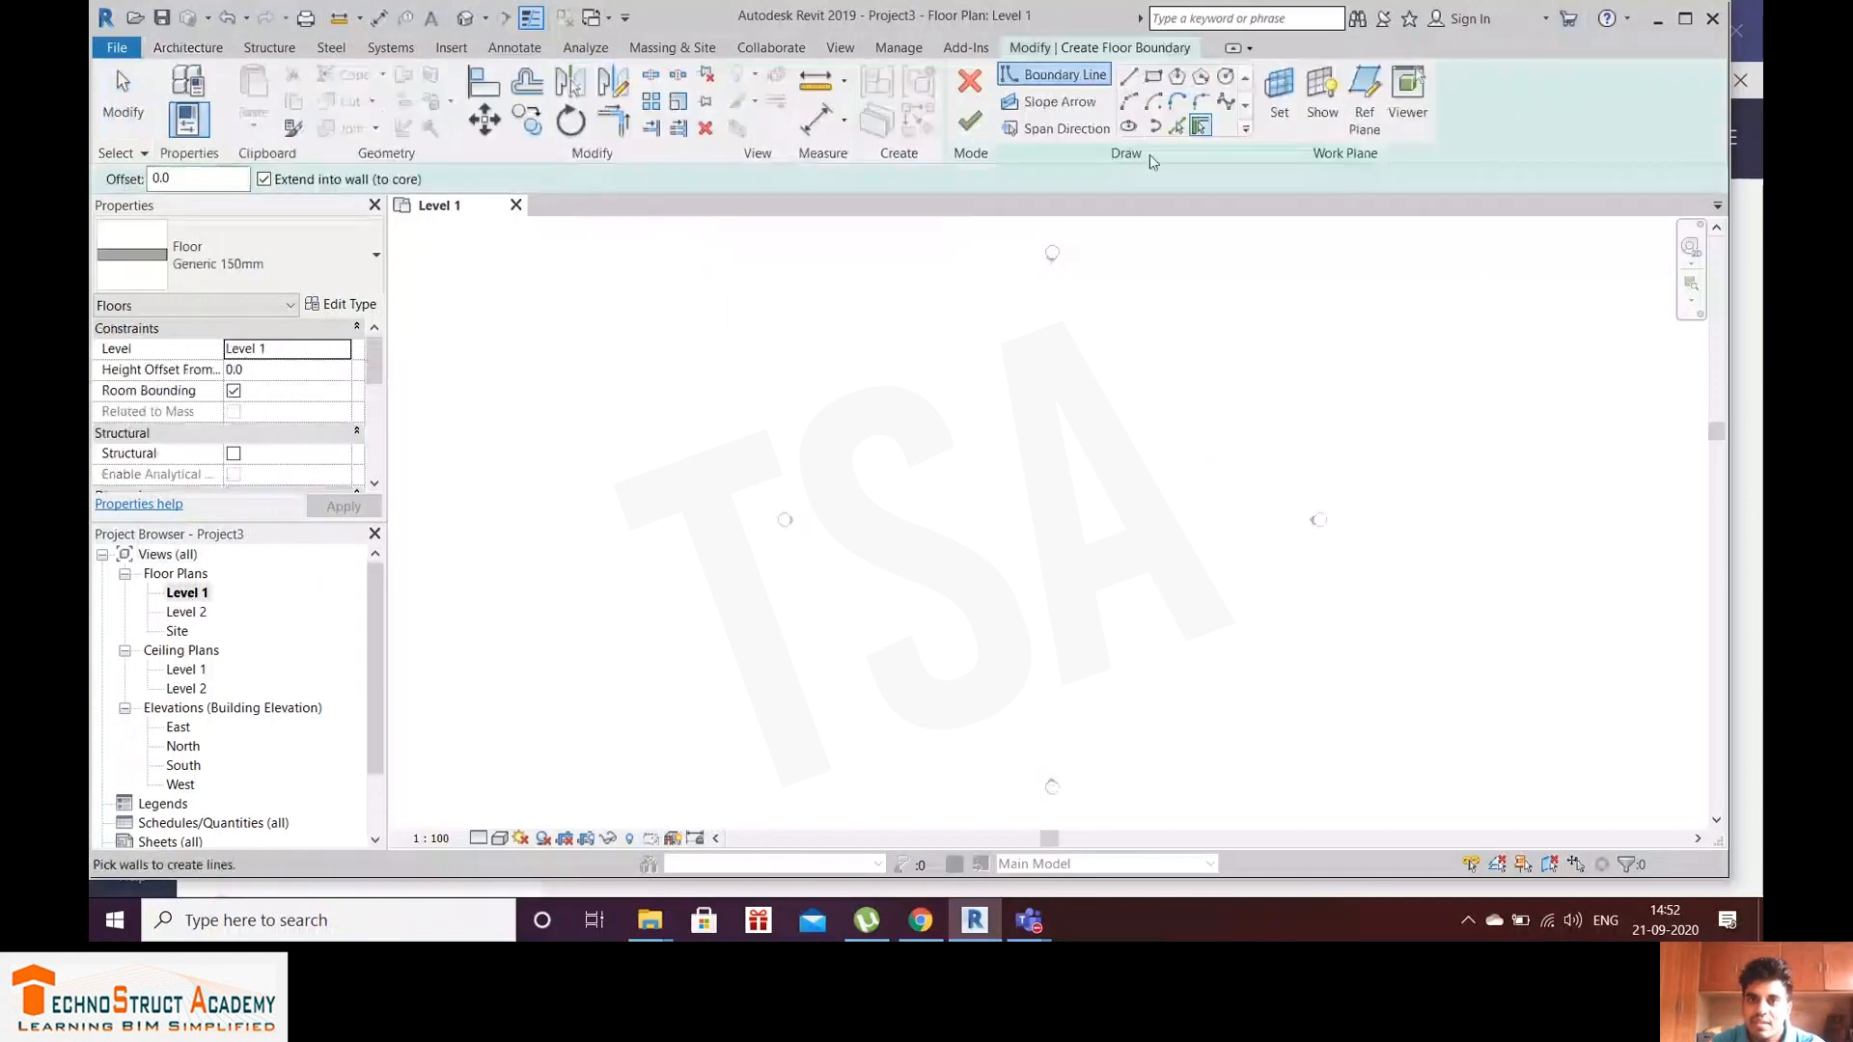
pyautogui.click(1154, 79)
pyautogui.click(876, 392)
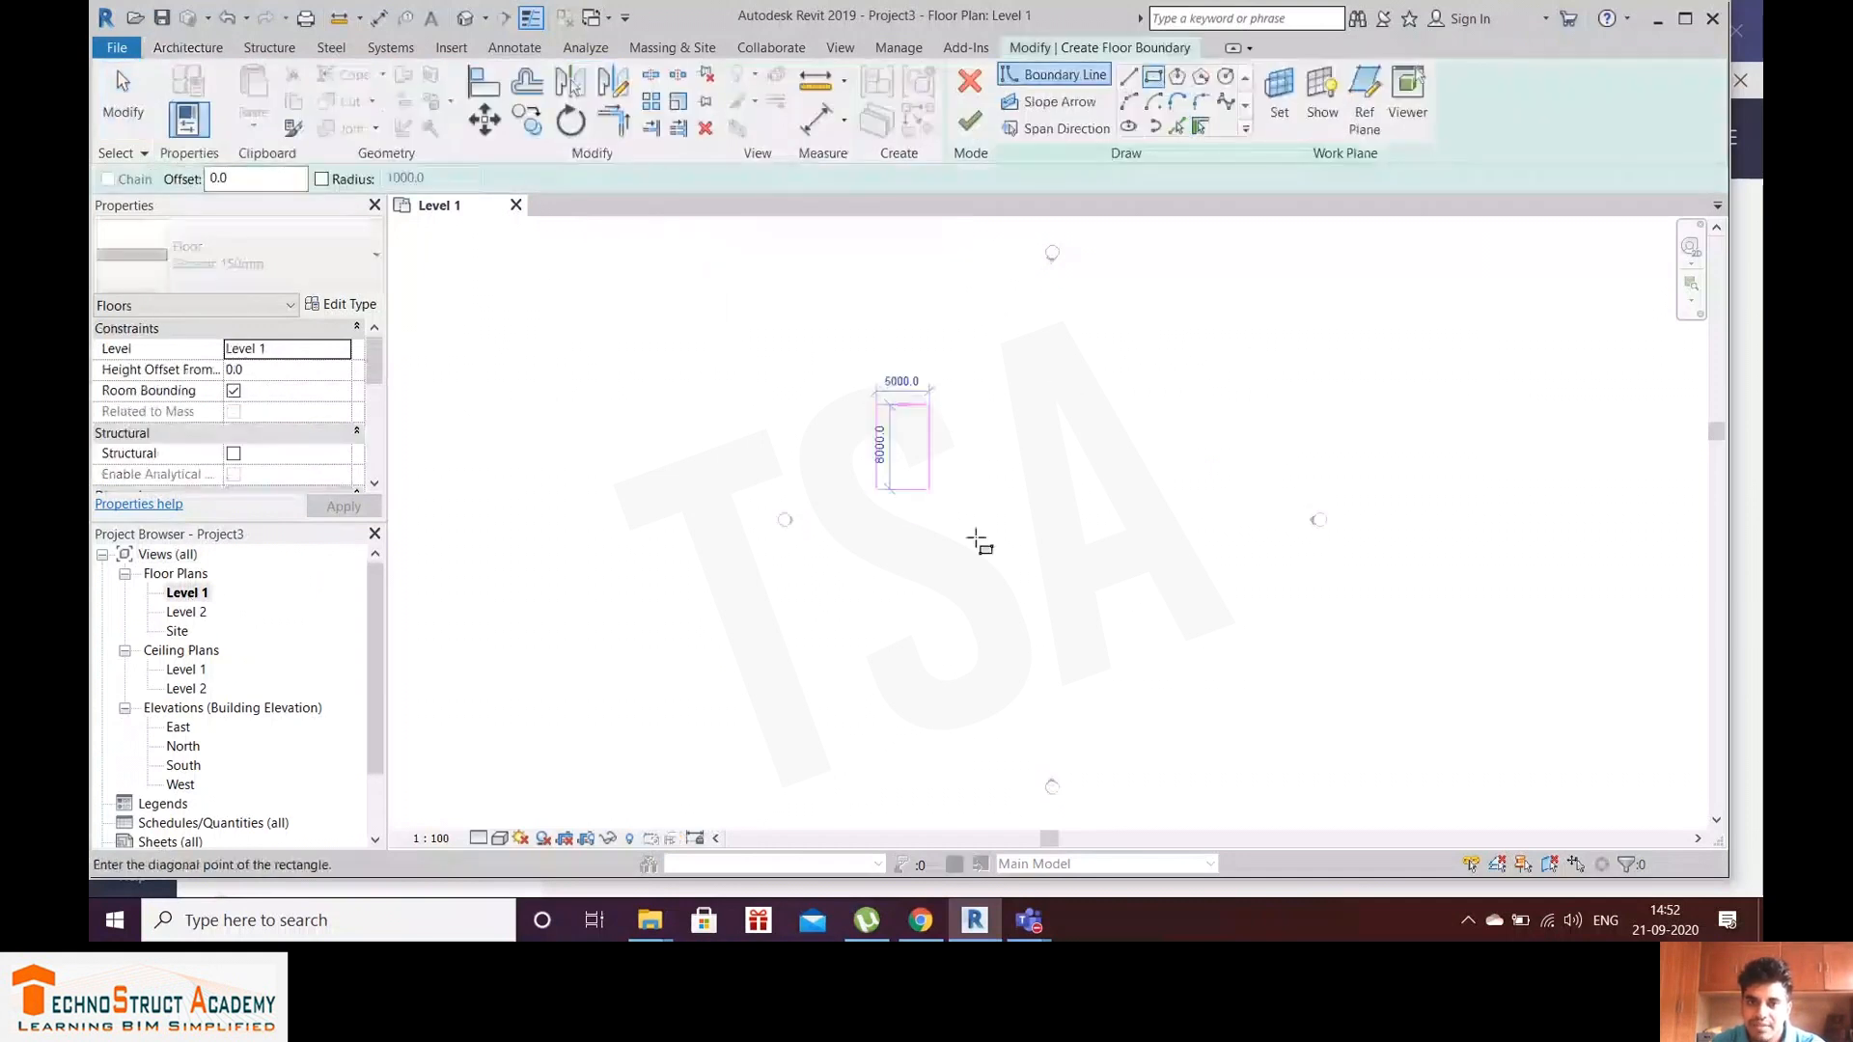
pyautogui.click(1248, 659)
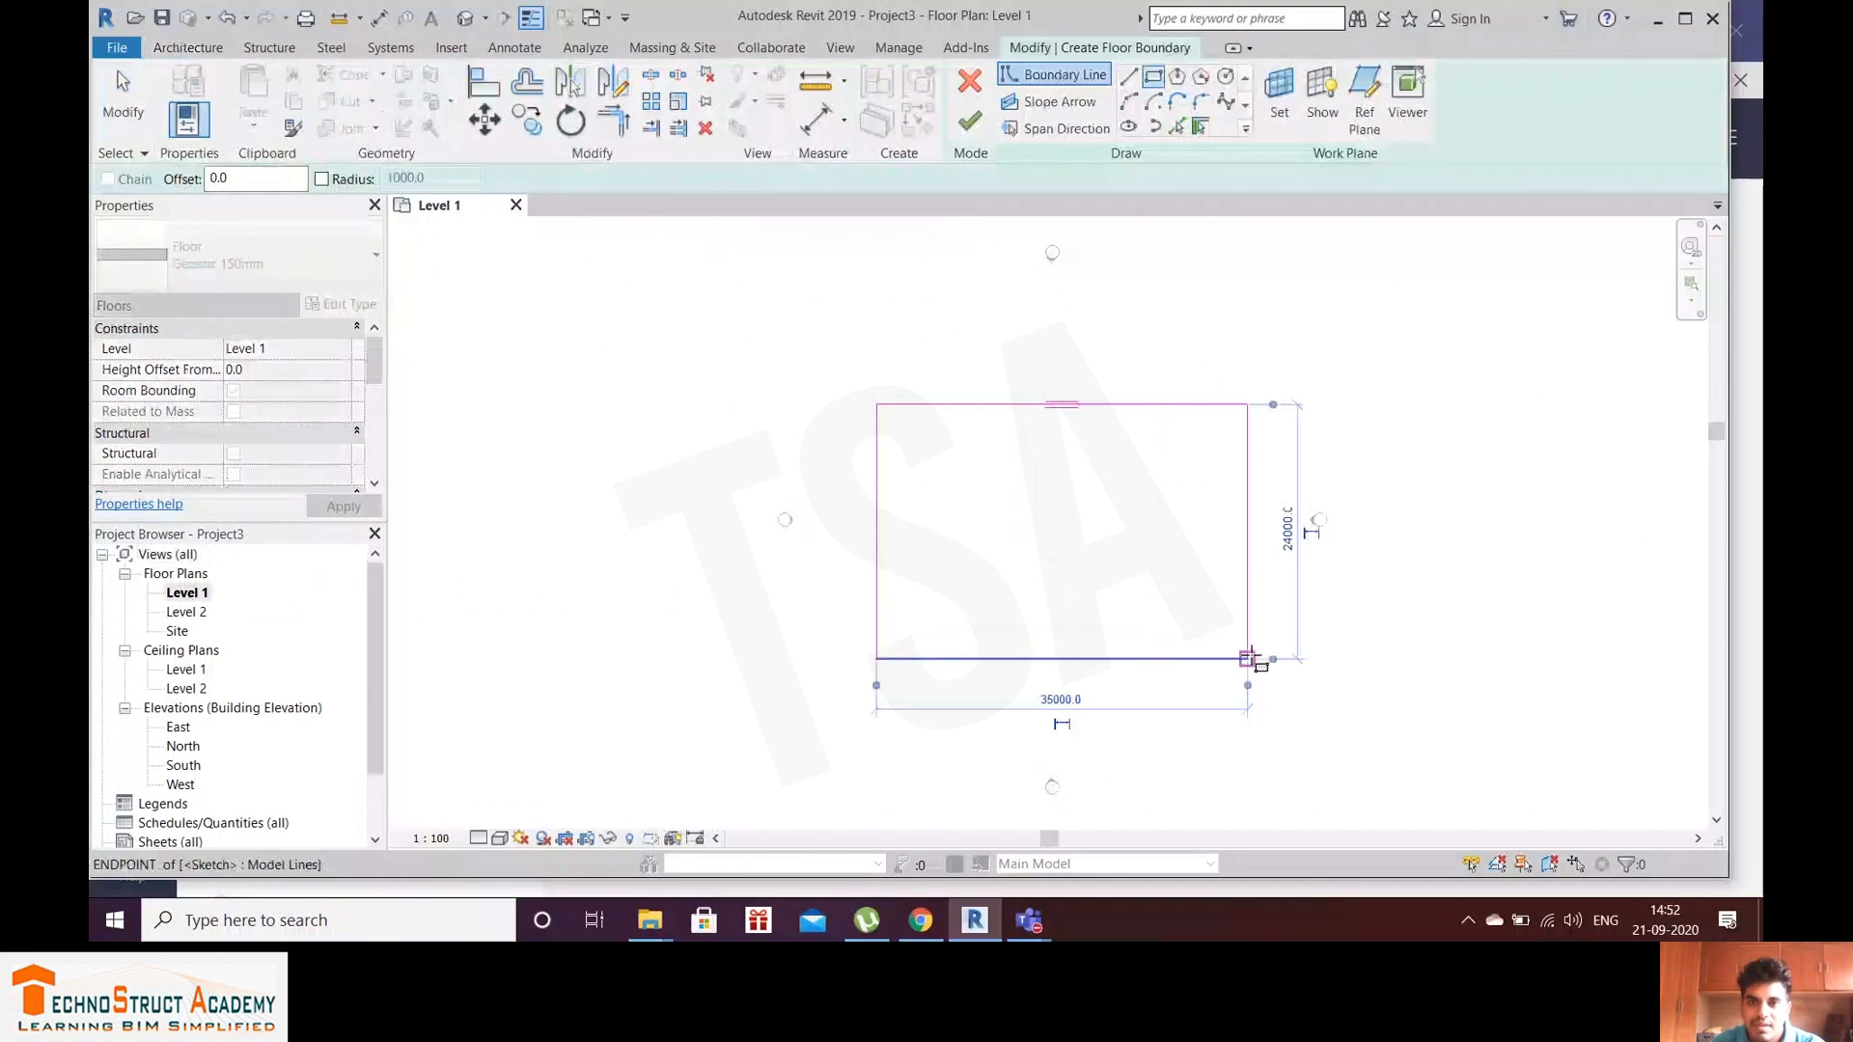
pyautogui.click(969, 119)
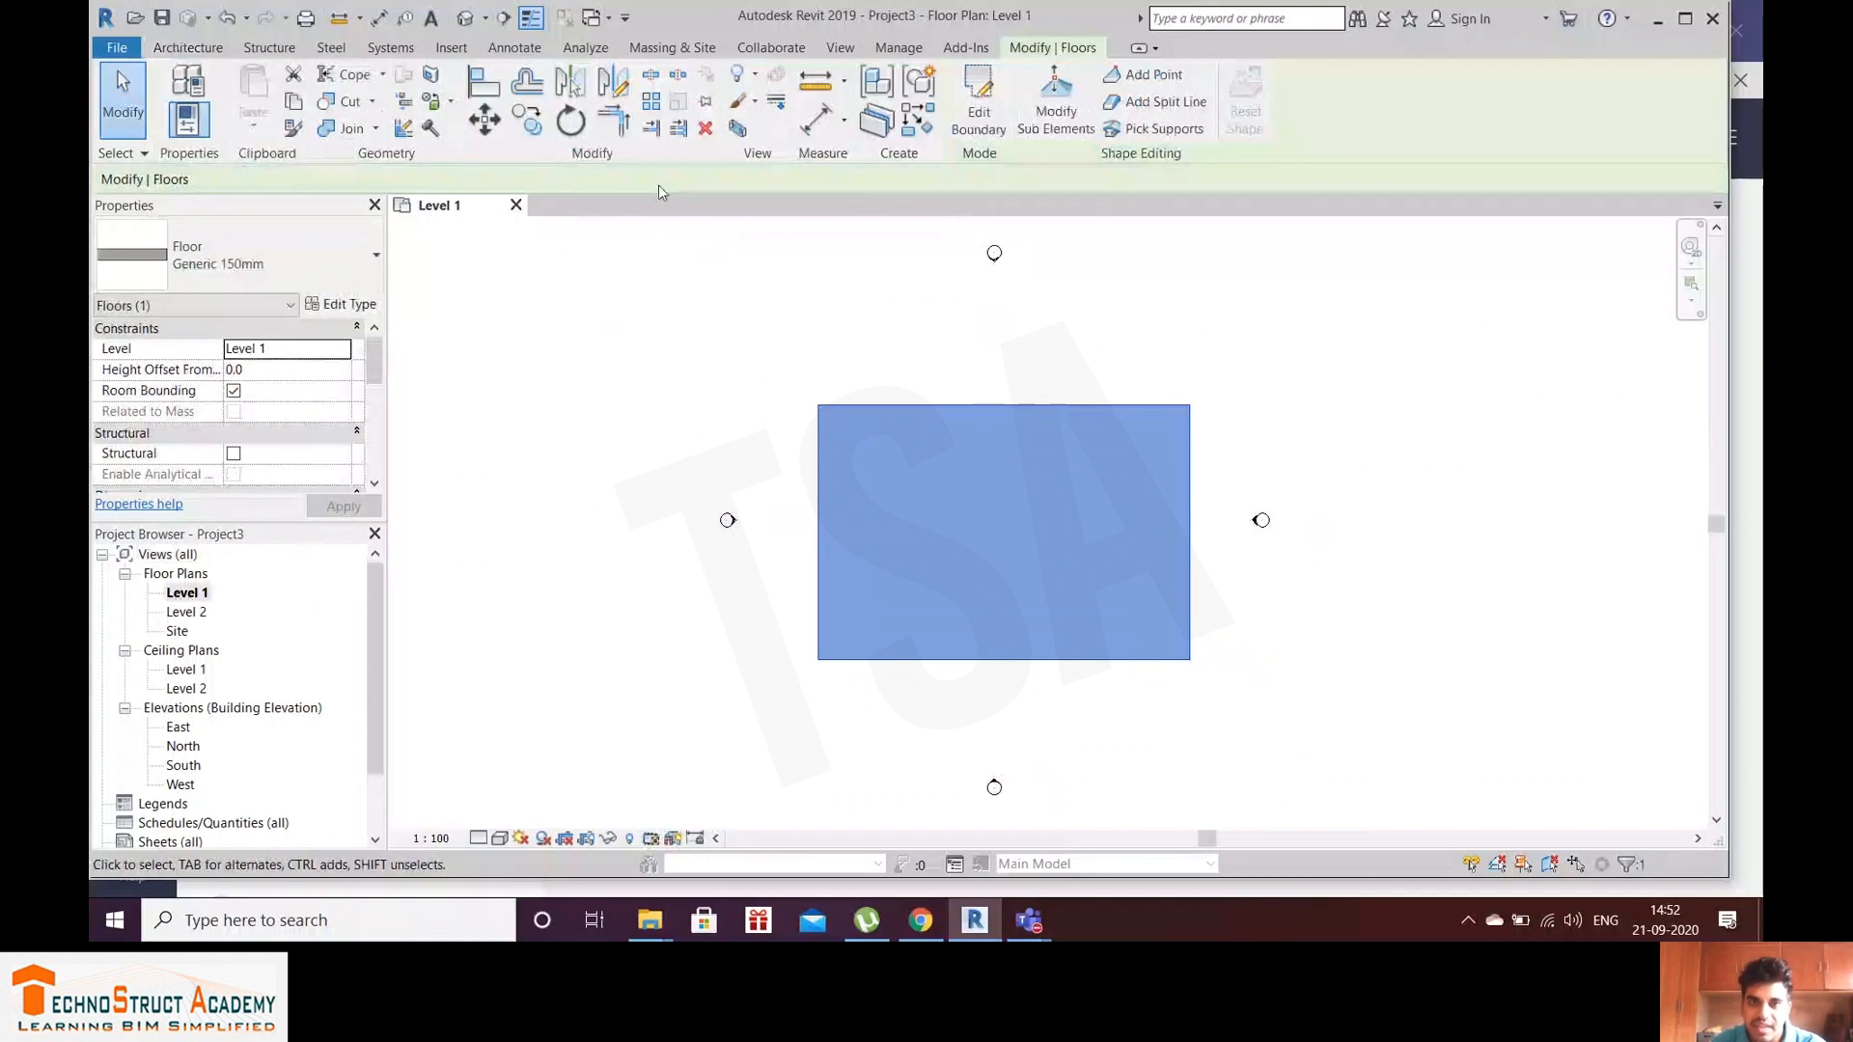
# Step: In the East elevation, add three levels above Level 2 by picking level lines with an offset of 4000
pyautogui.click(190, 48)
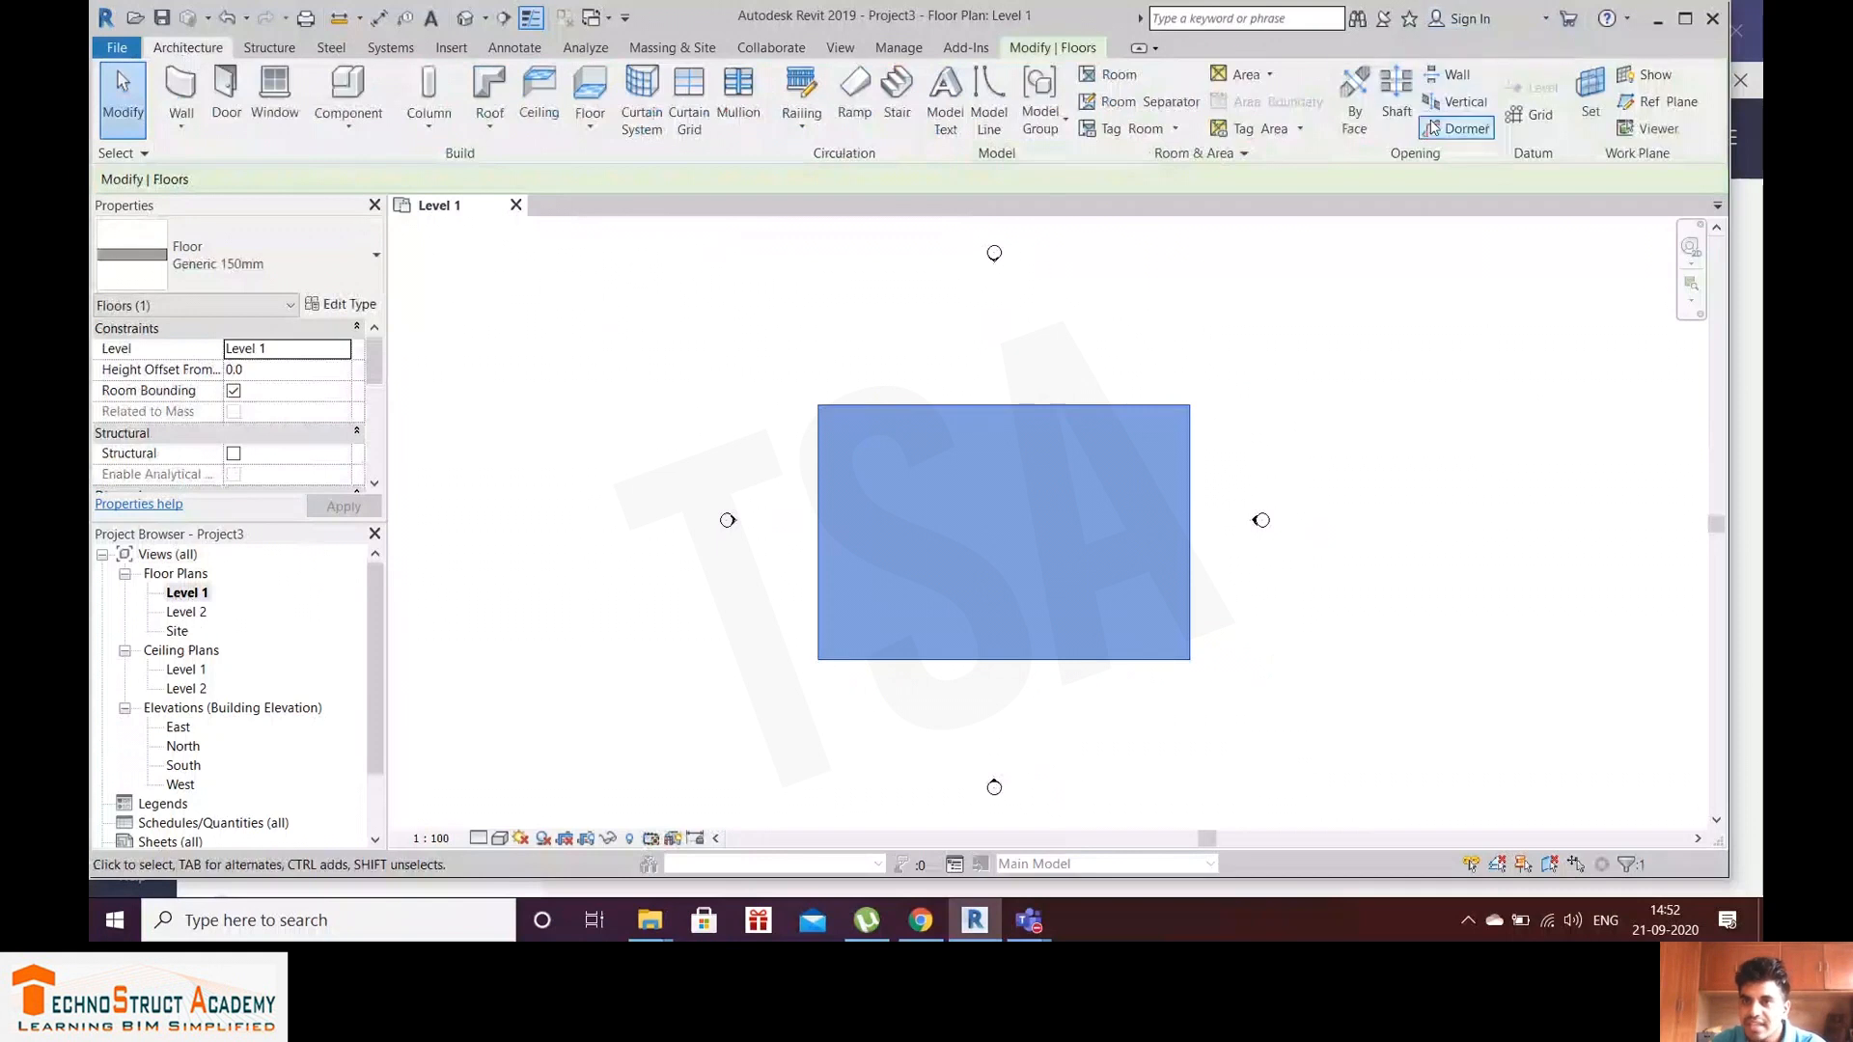
pyautogui.doubleClick(177, 727)
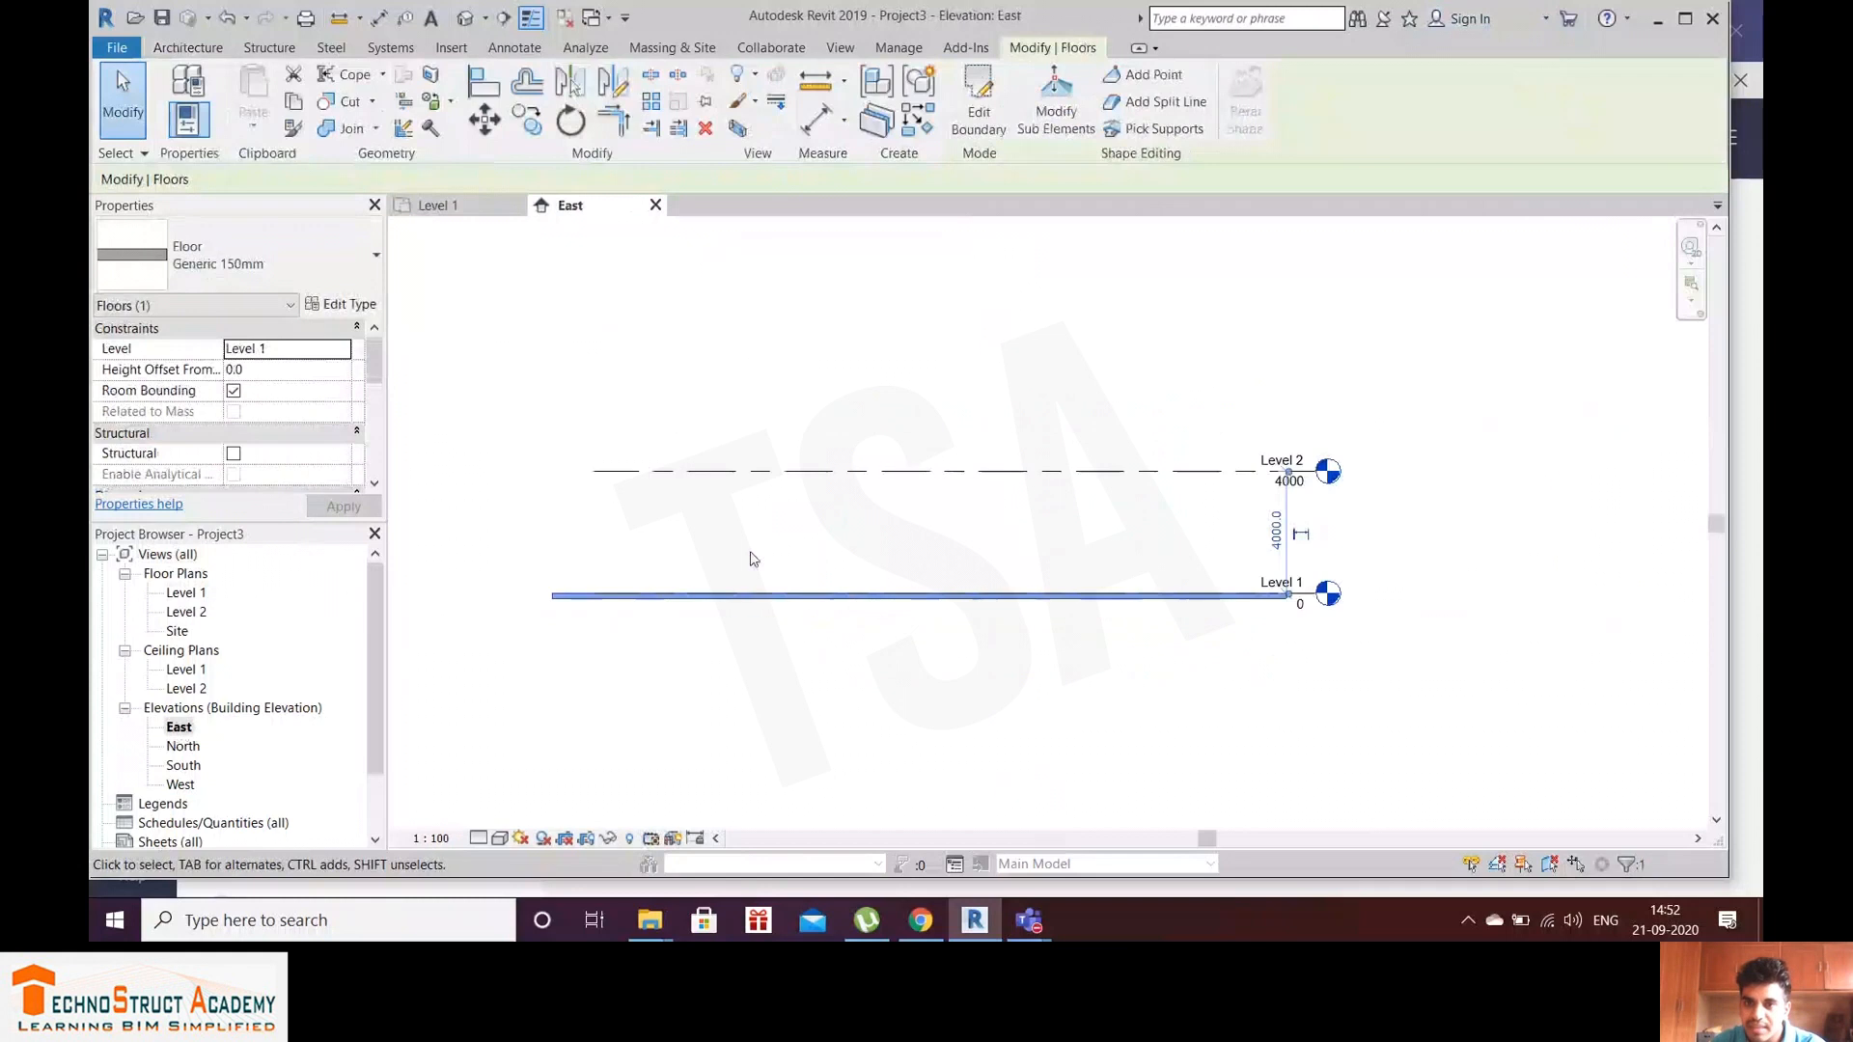
pyautogui.scroll(1, 1129, 413)
pyautogui.click(188, 47)
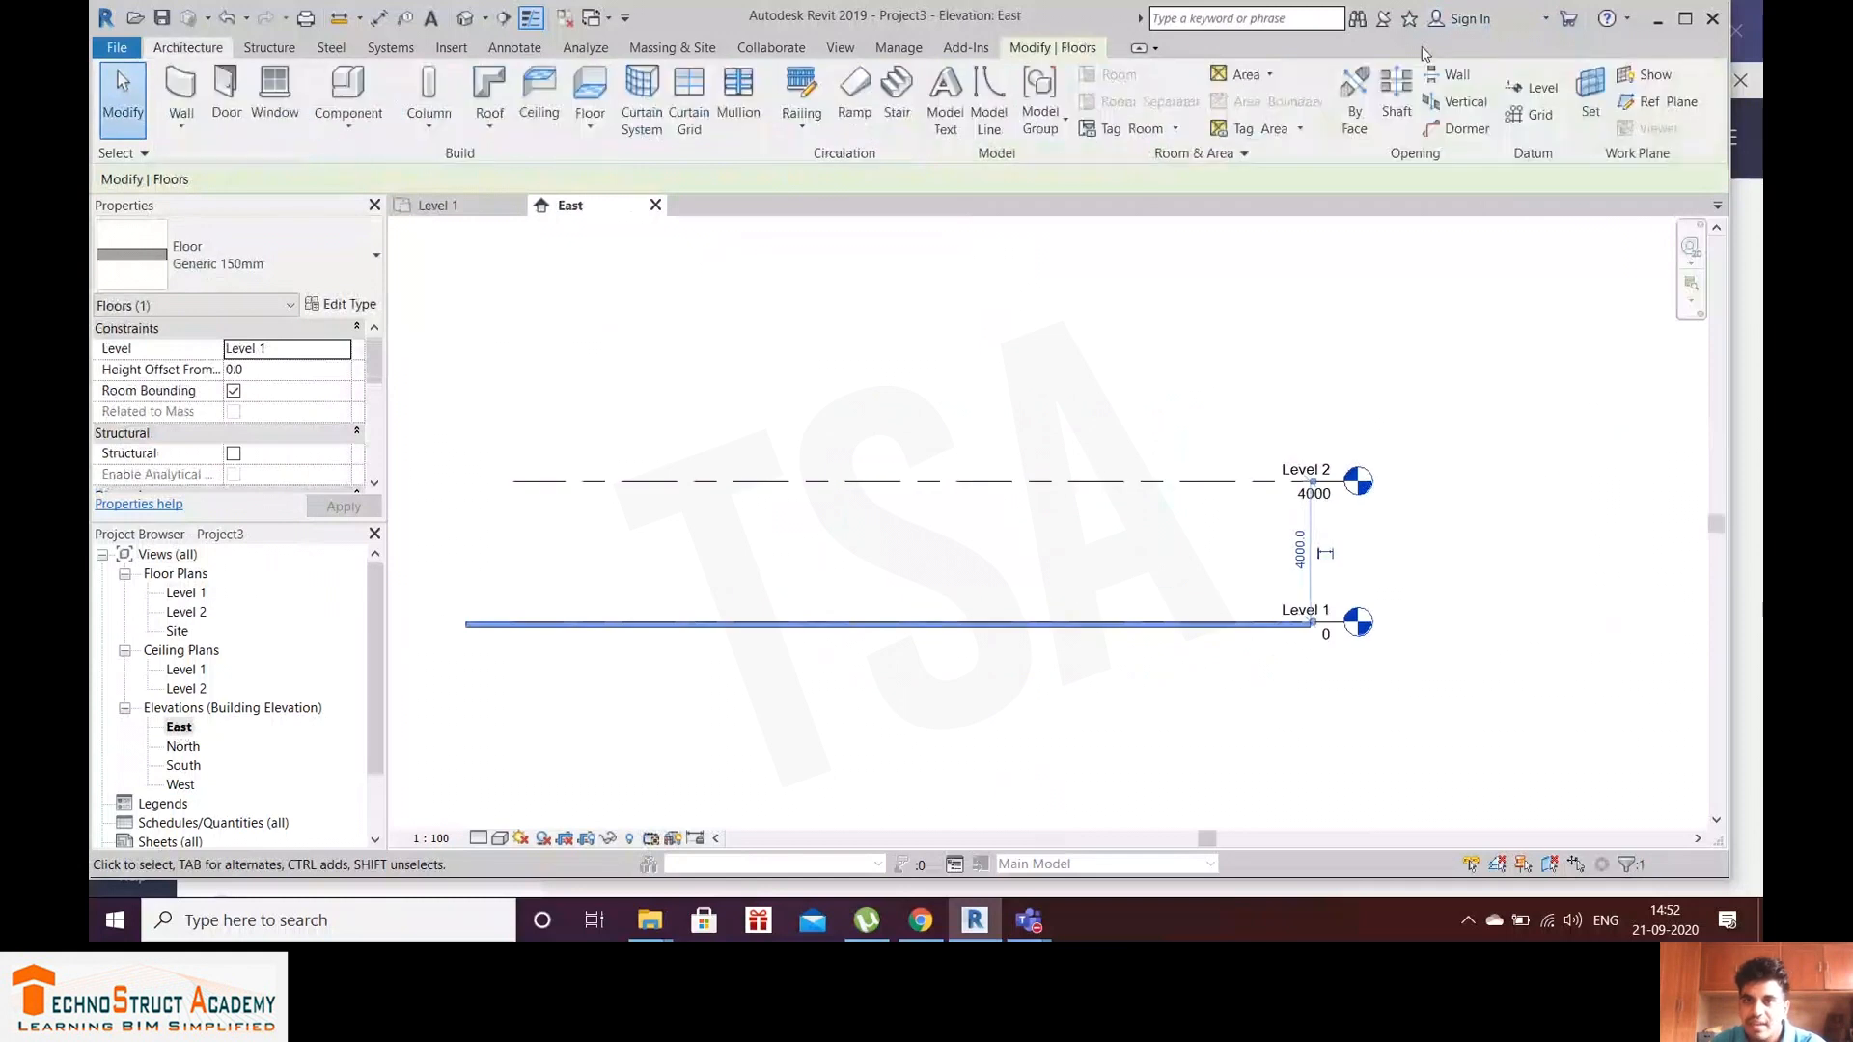
pyautogui.click(1533, 89)
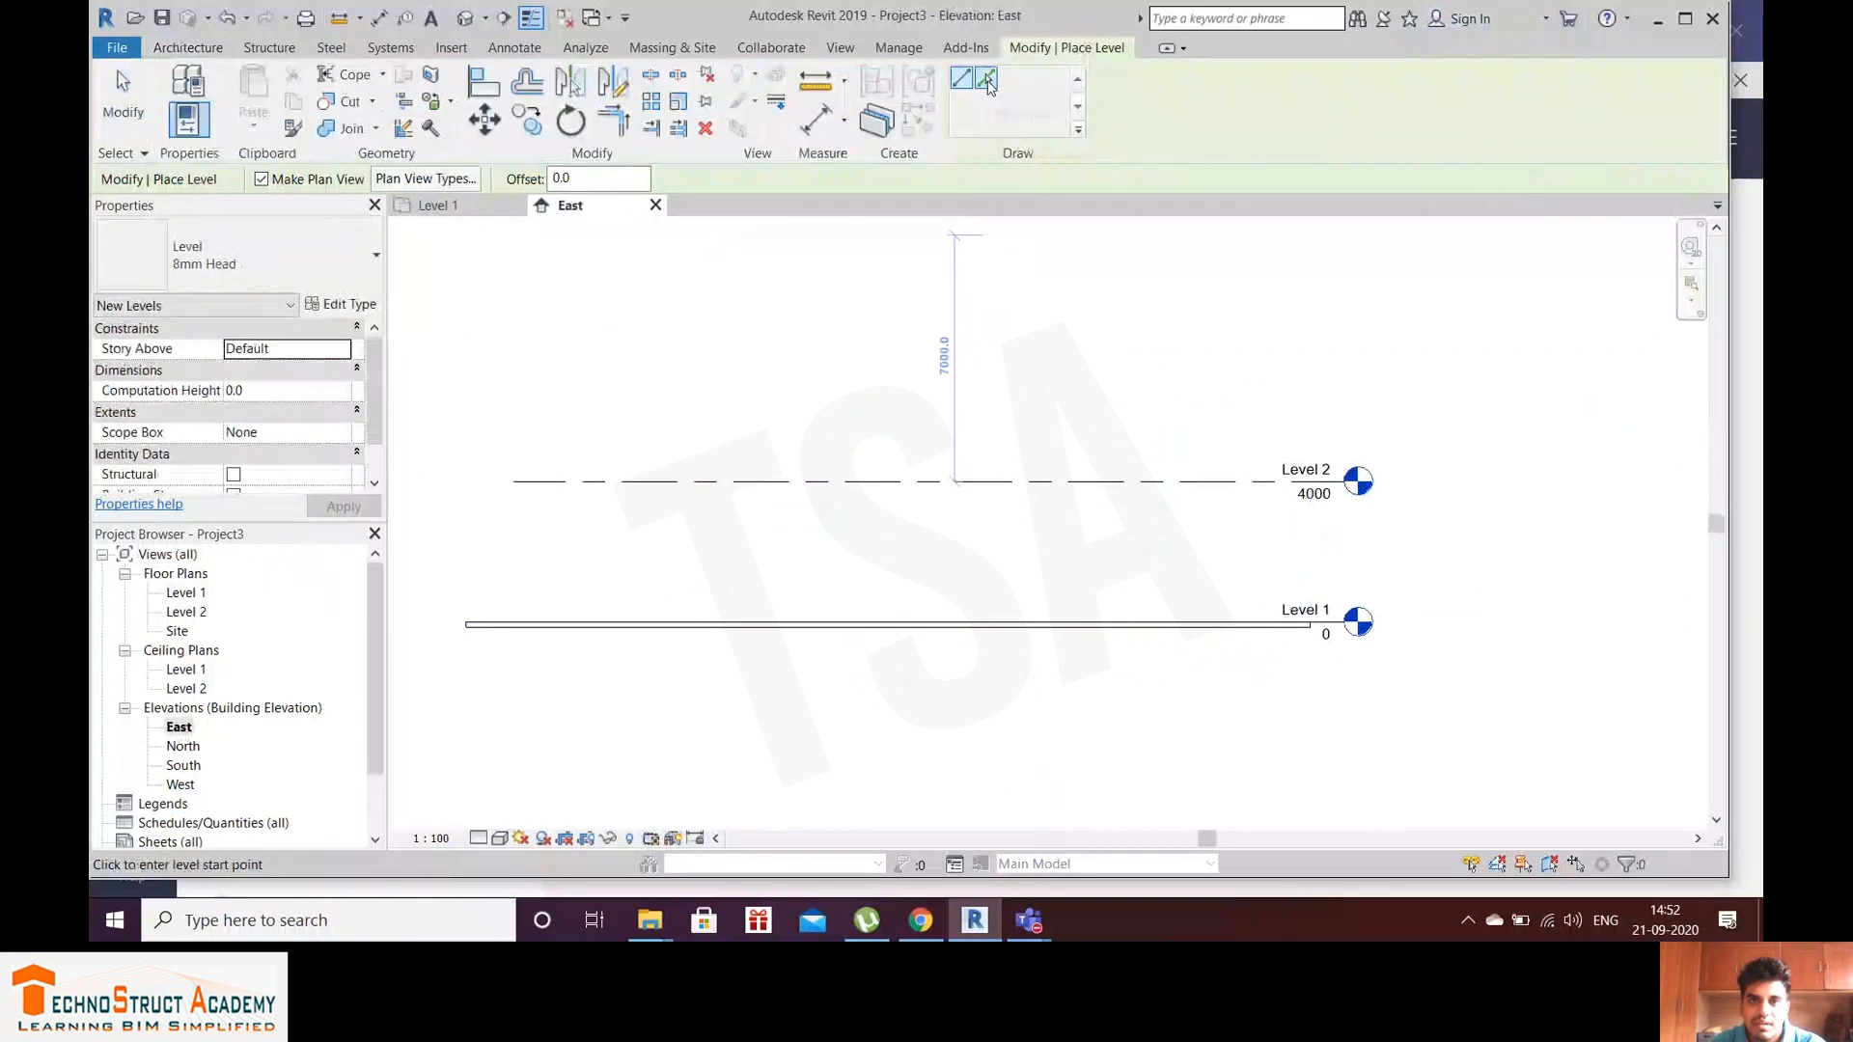
pyautogui.click(986, 79)
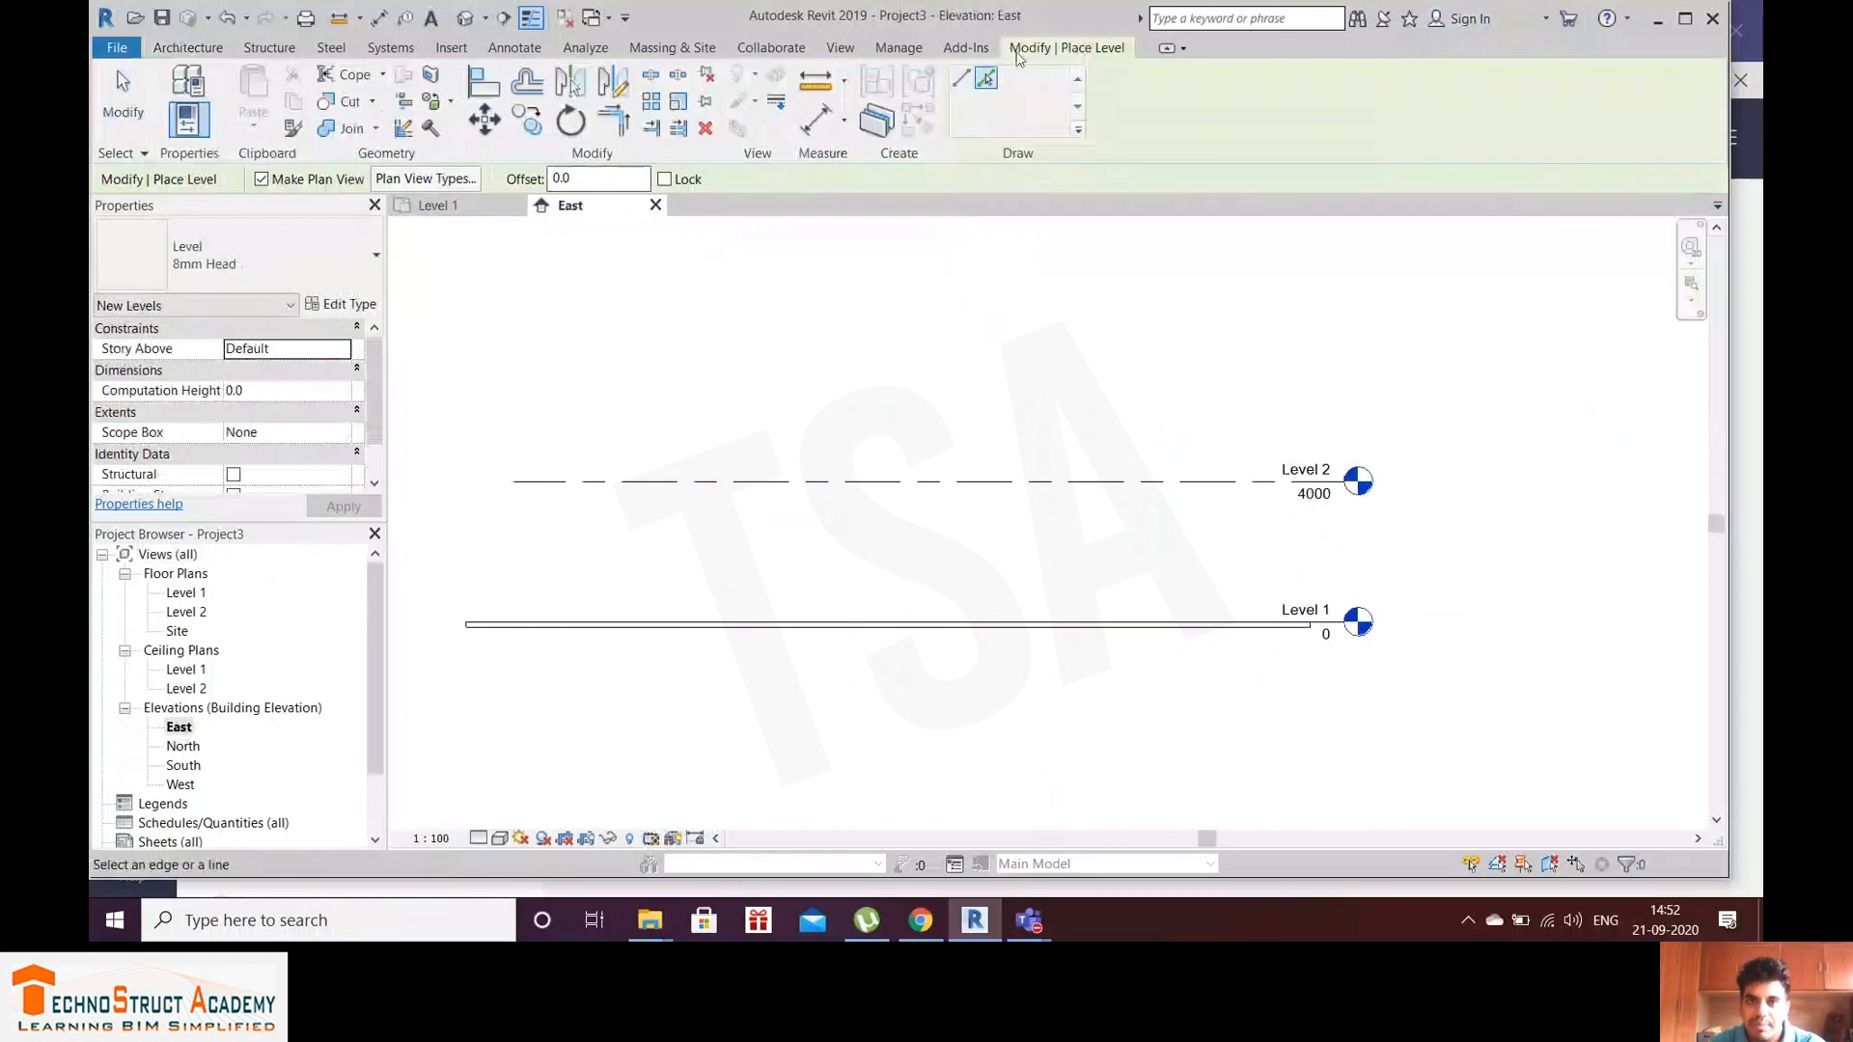
pyautogui.click(558, 179)
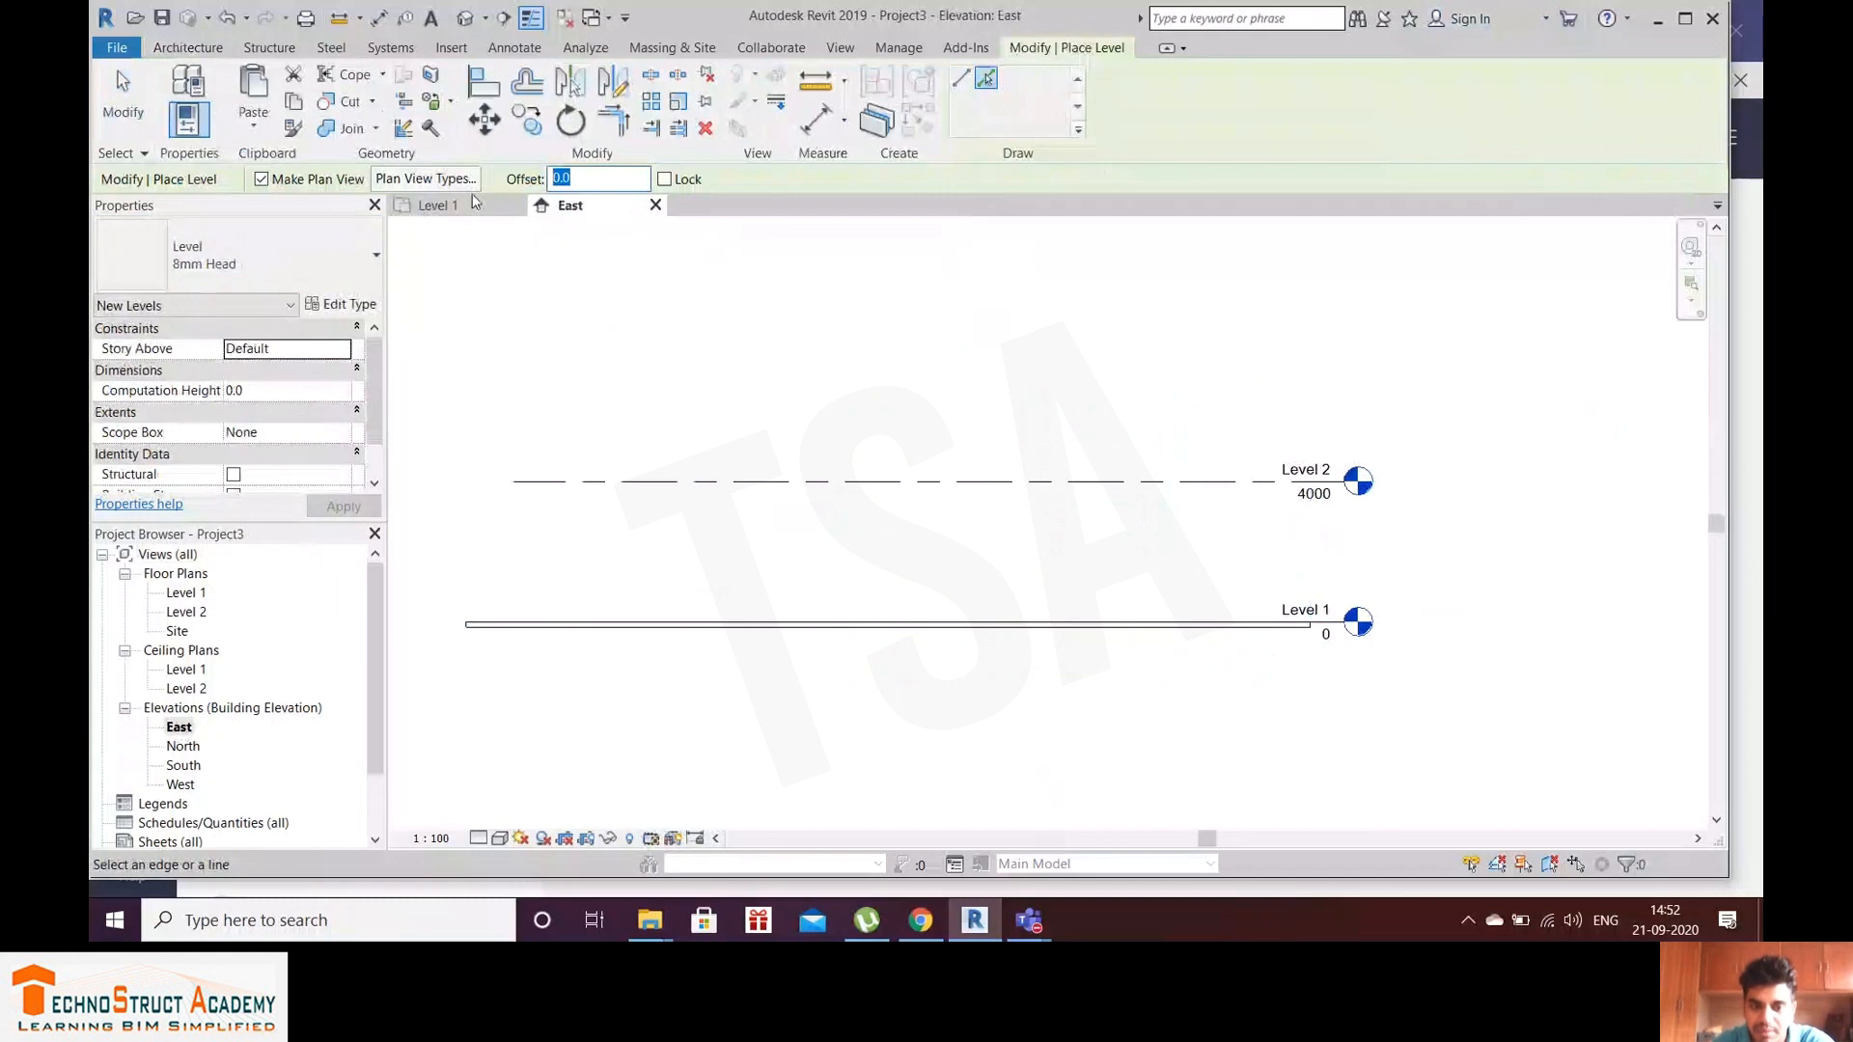
pyautogui.press('Return')
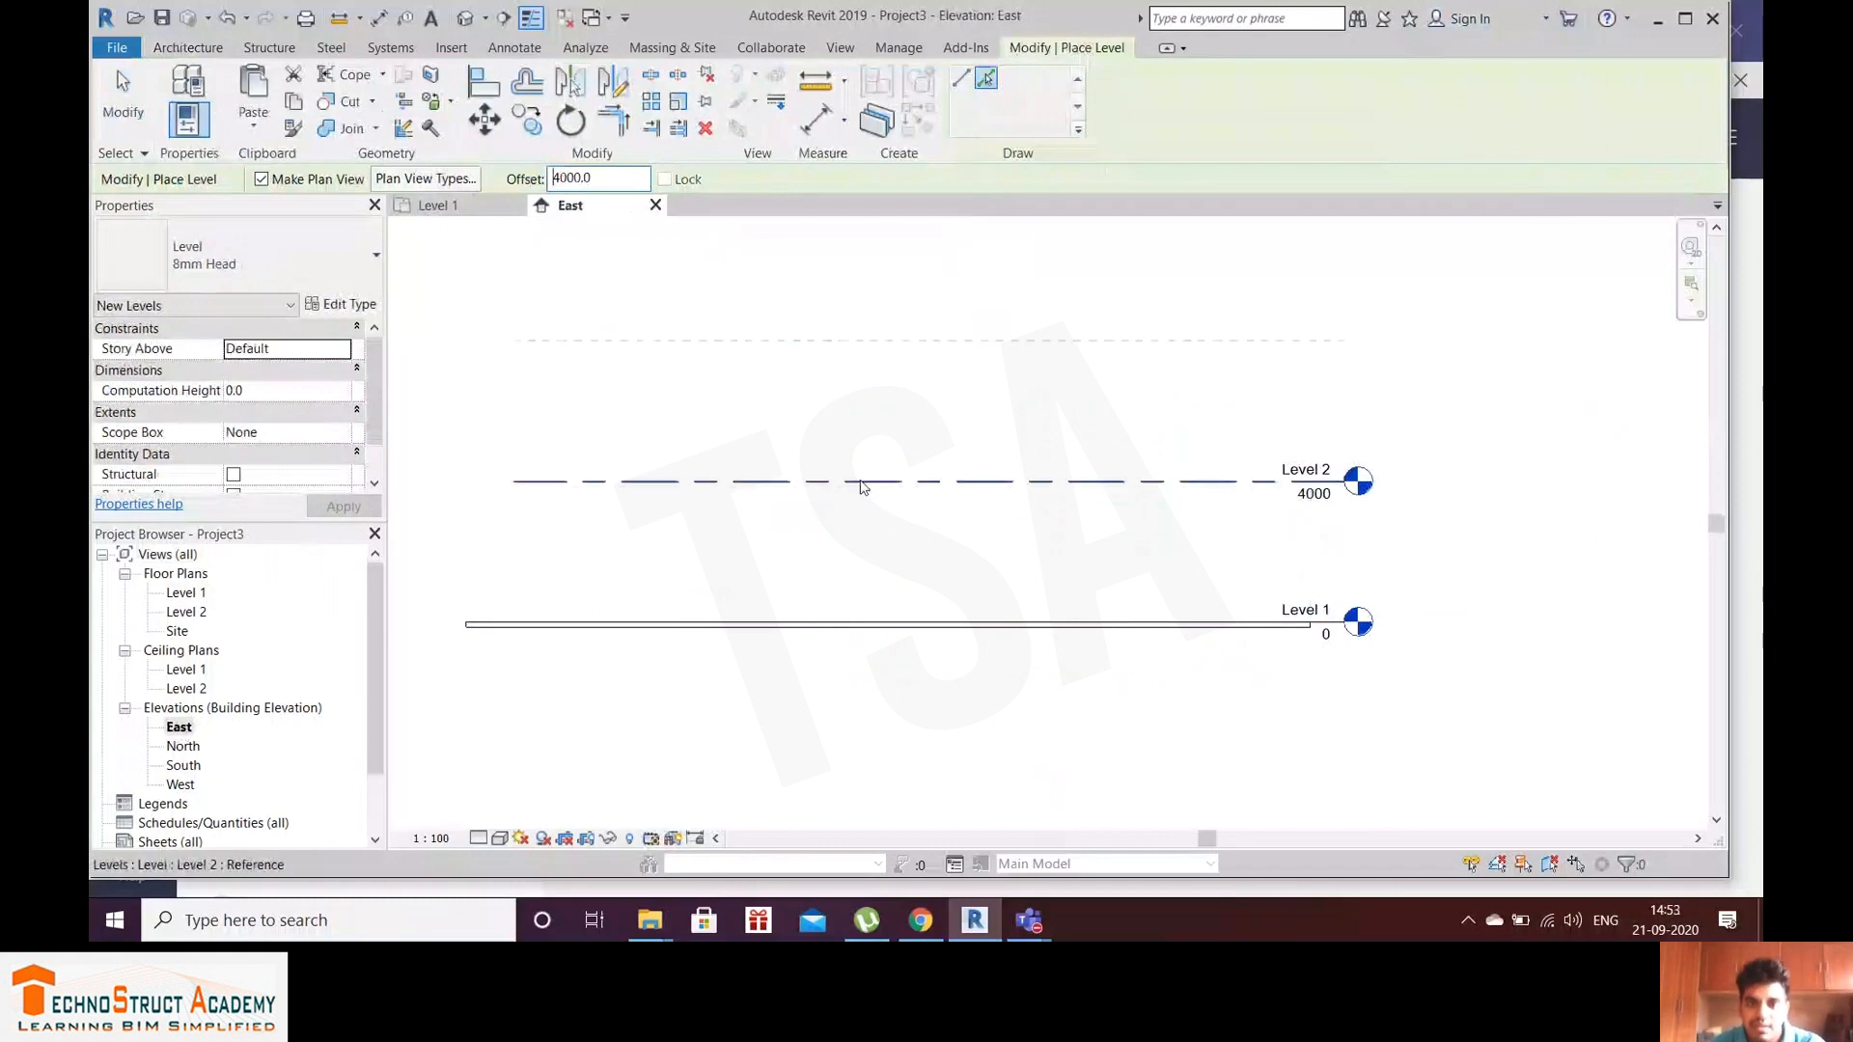
pyautogui.click(862, 481)
pyautogui.scroll(-2, 862, 482)
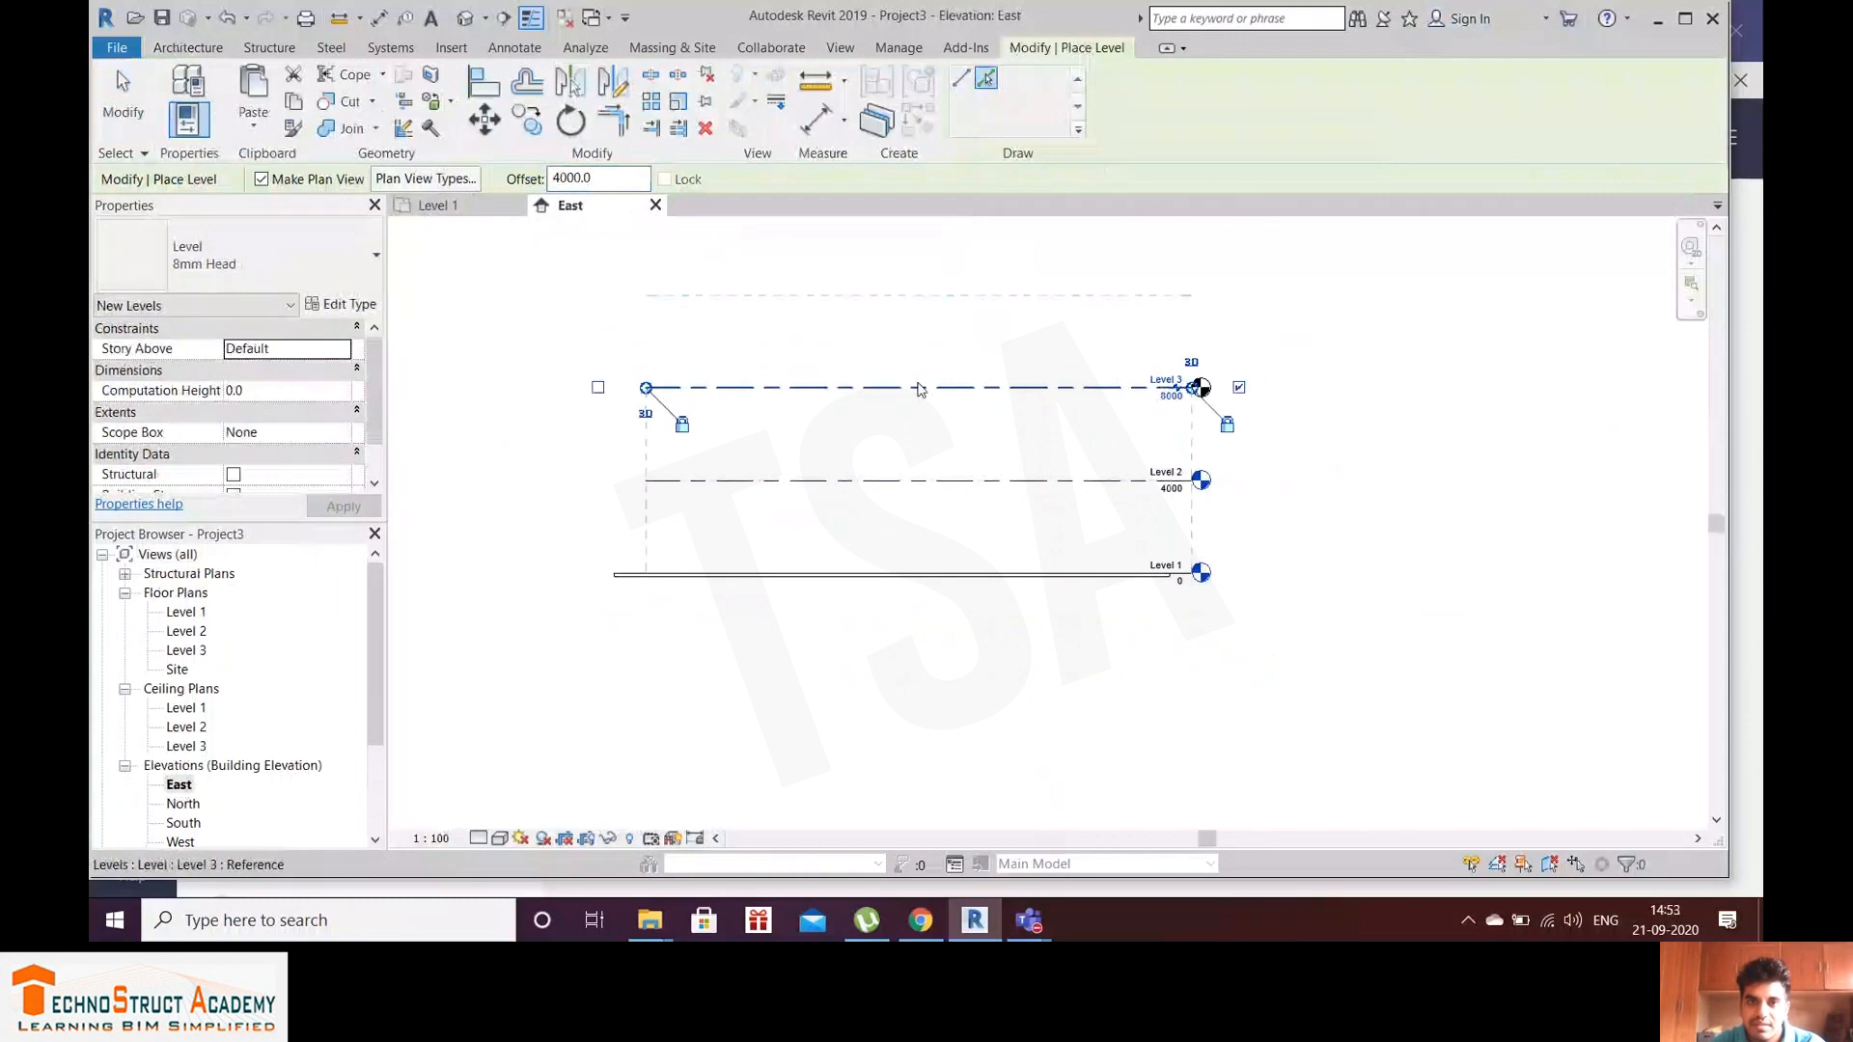
pyautogui.click(919, 387)
pyautogui.click(938, 295)
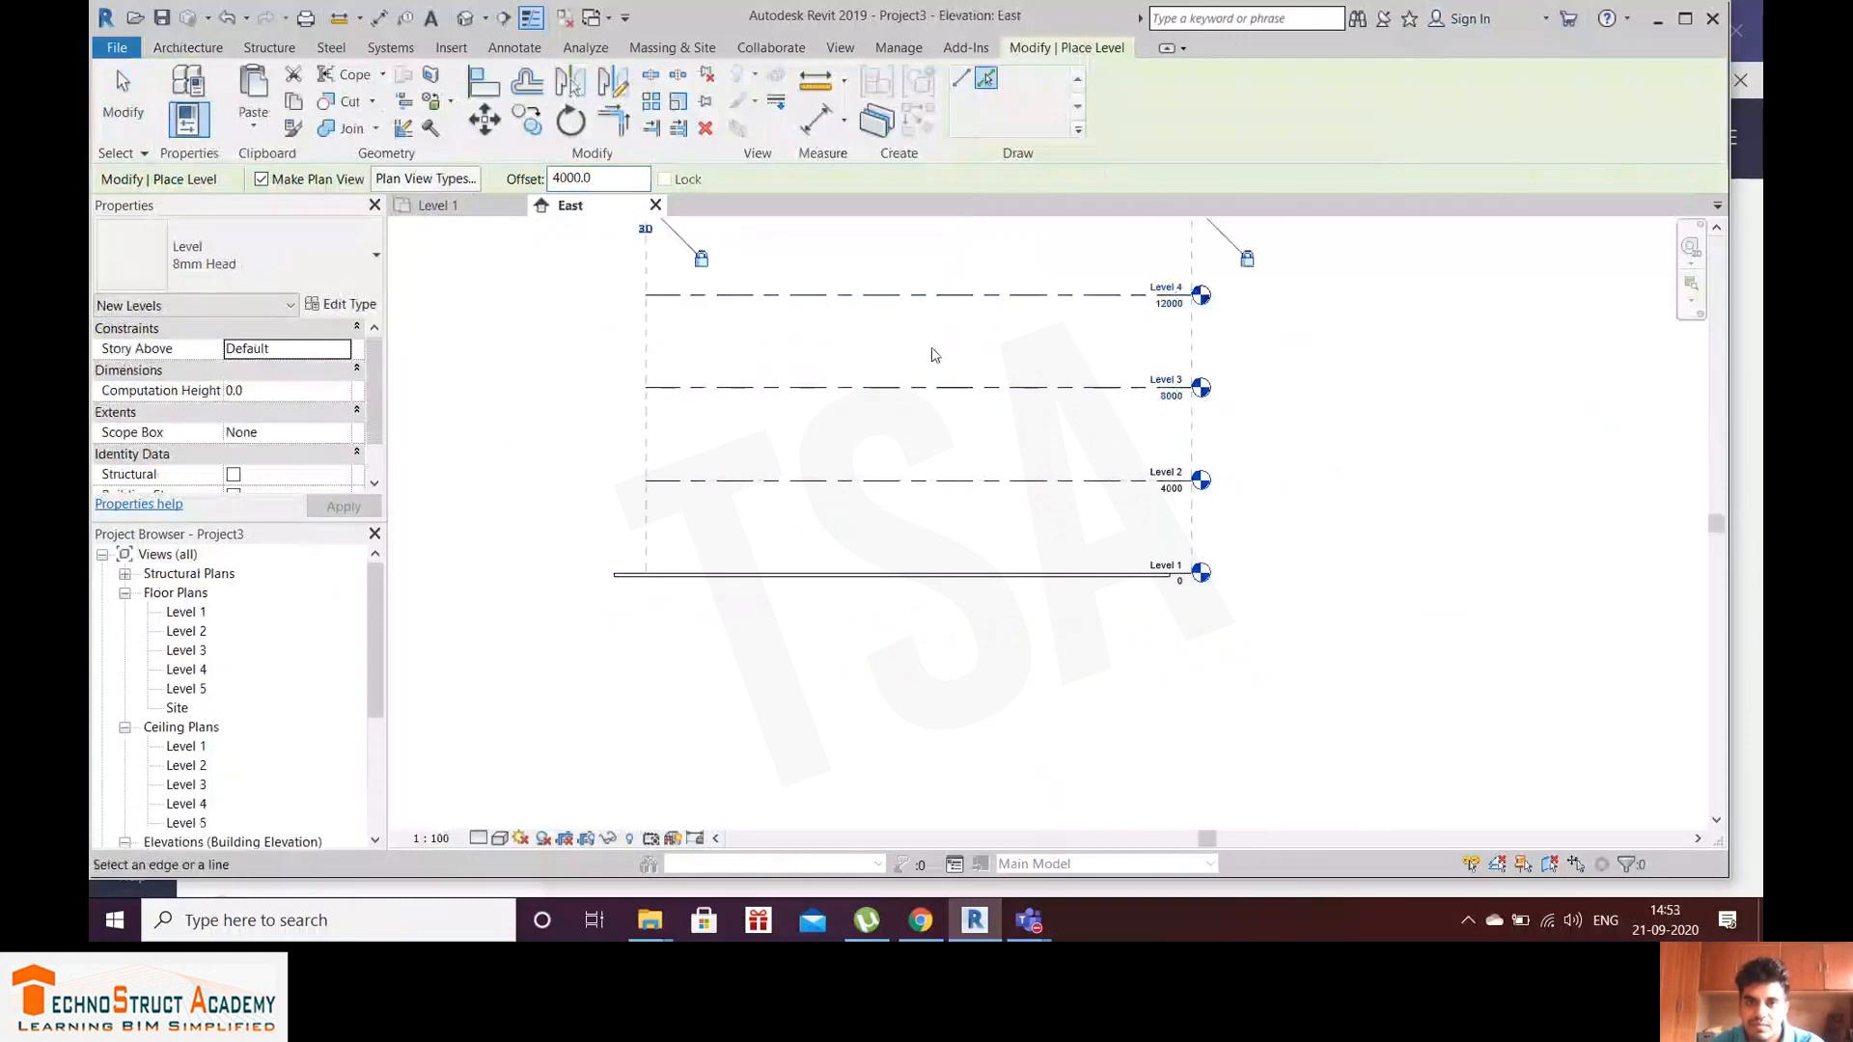
pyautogui.moveTo(935, 355); pyautogui.dragTo(902, 538, button='middle')
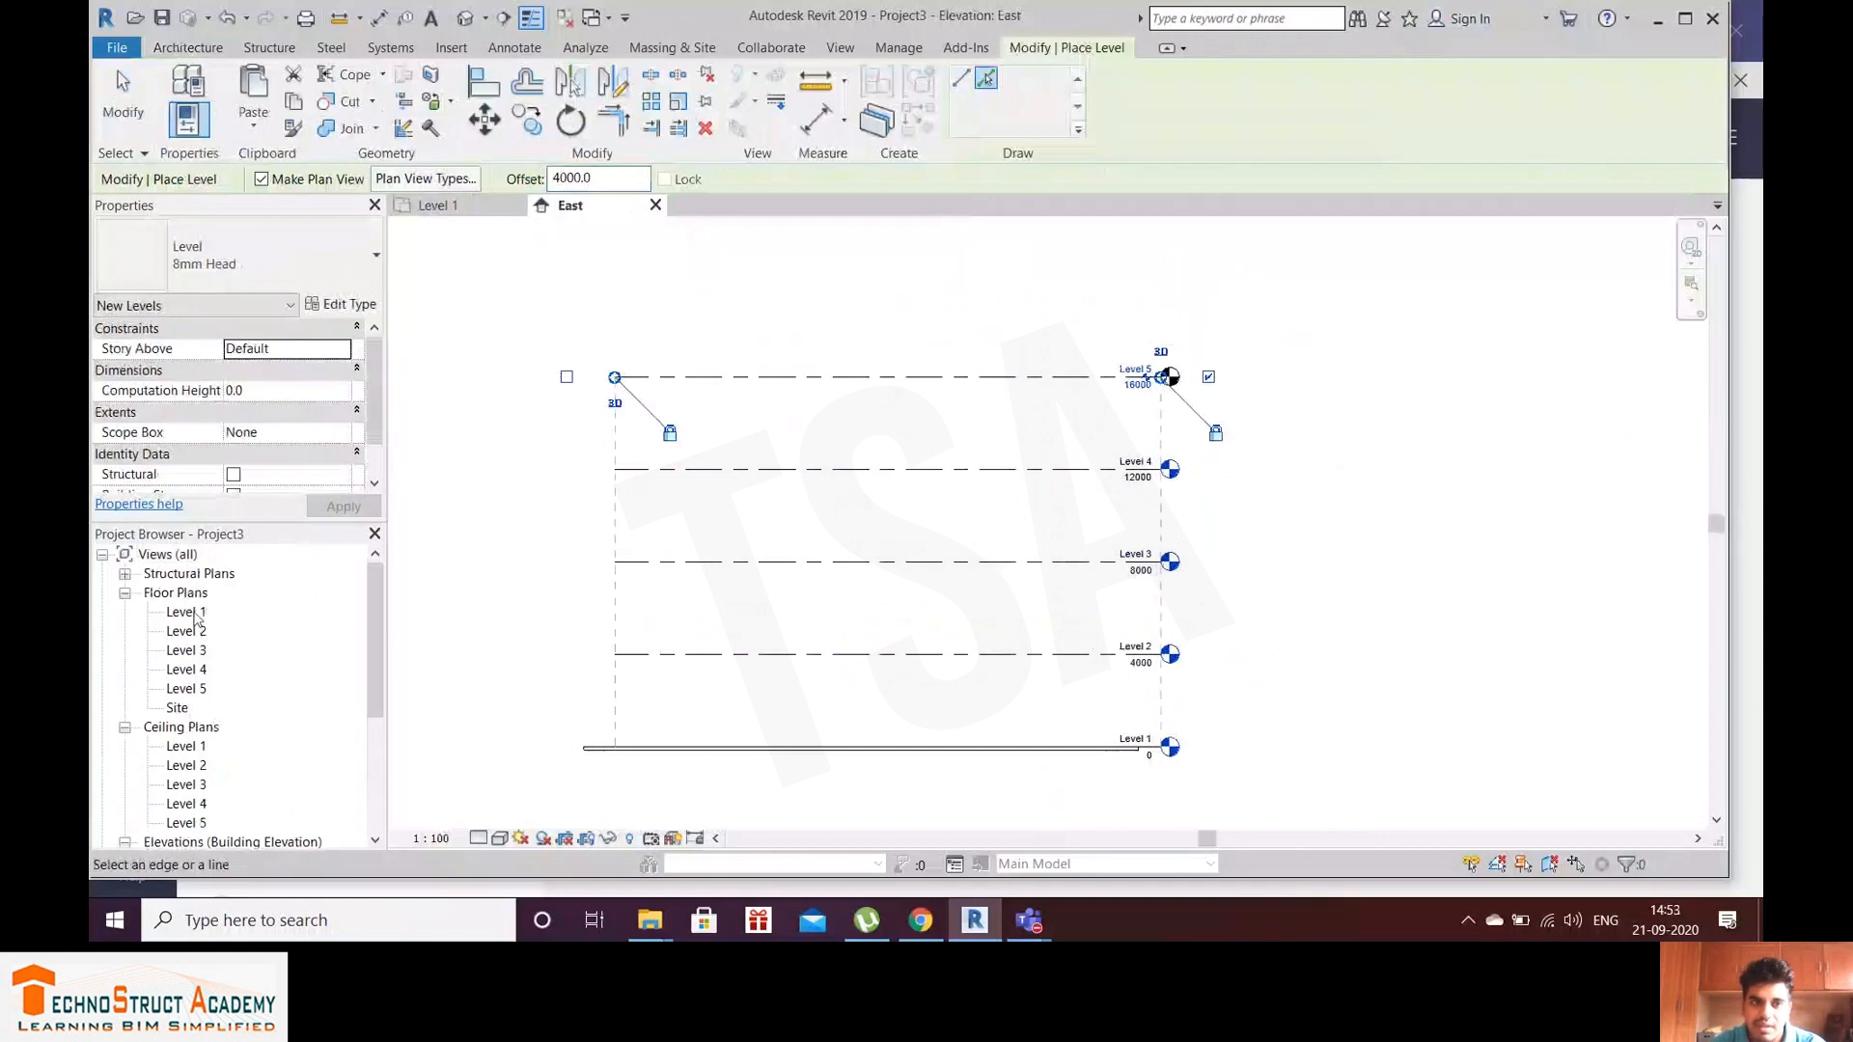
# Step: Show the model in the default 3D view and set its visual style to Realistic
pyautogui.doubleClick(192, 613)
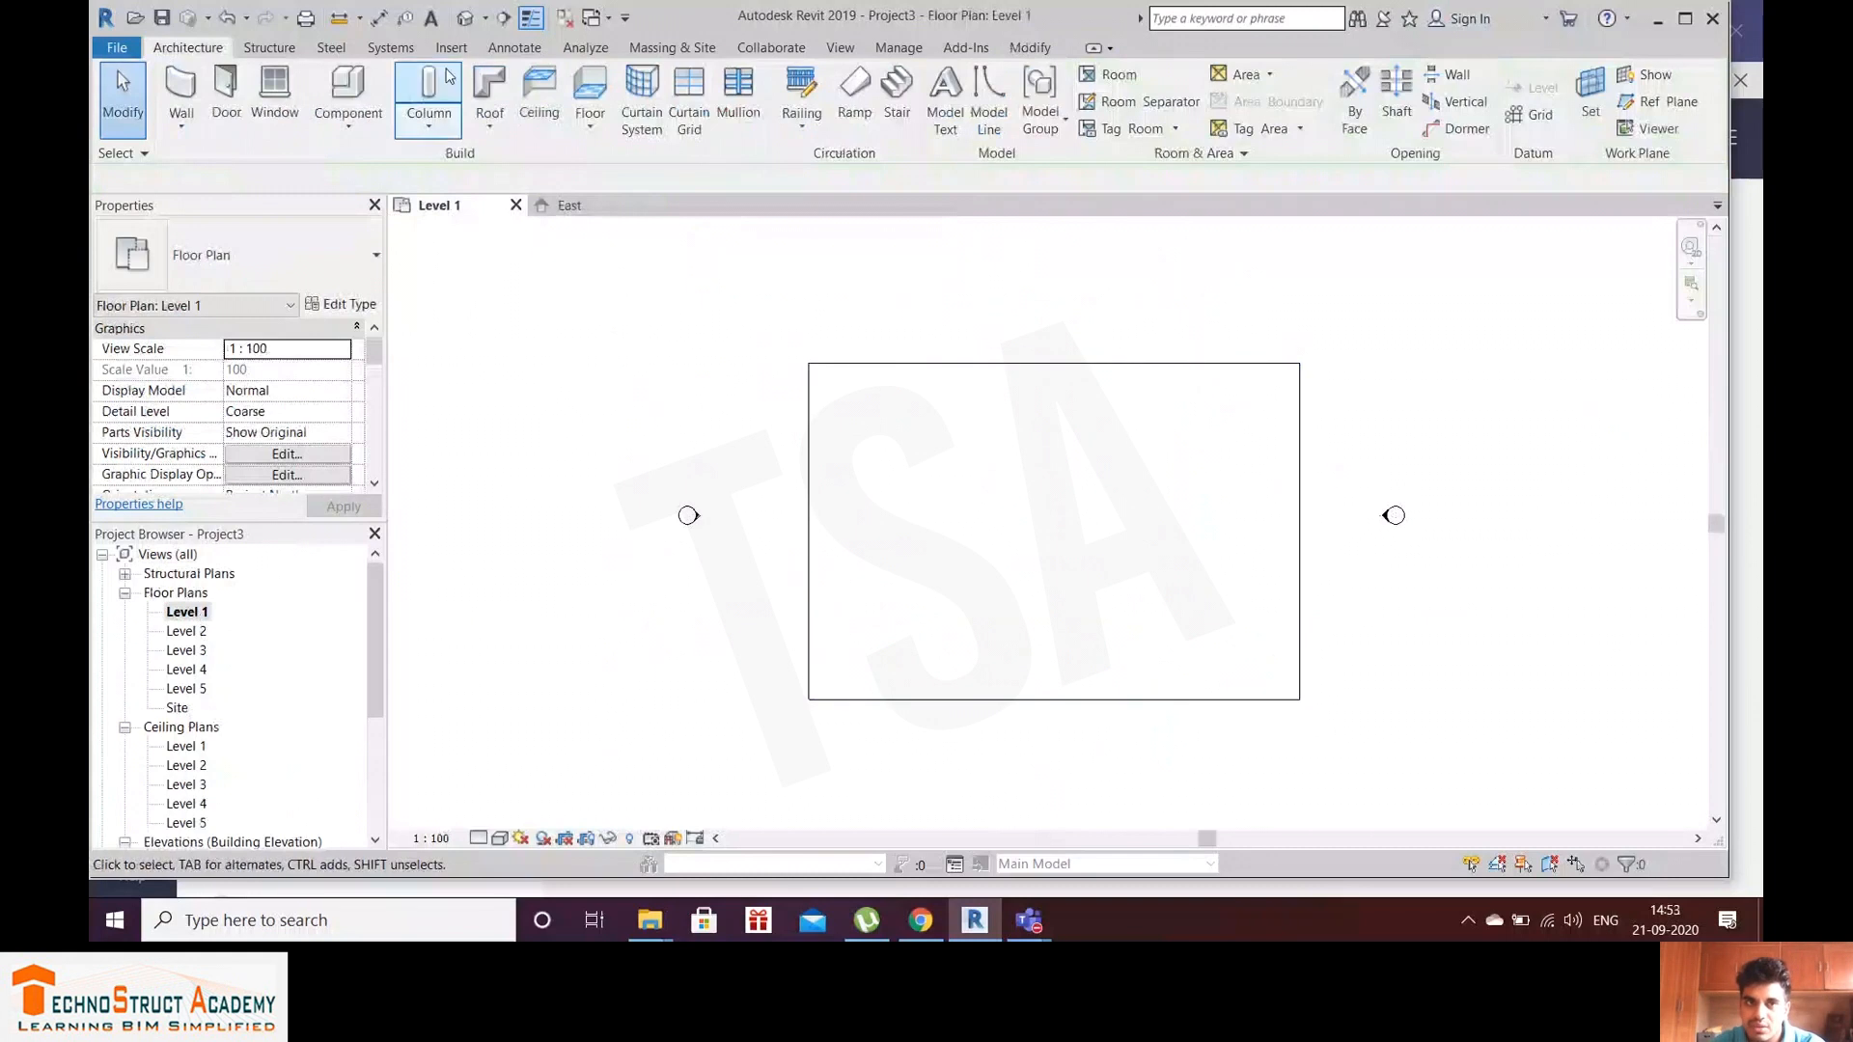
pyautogui.click(464, 20)
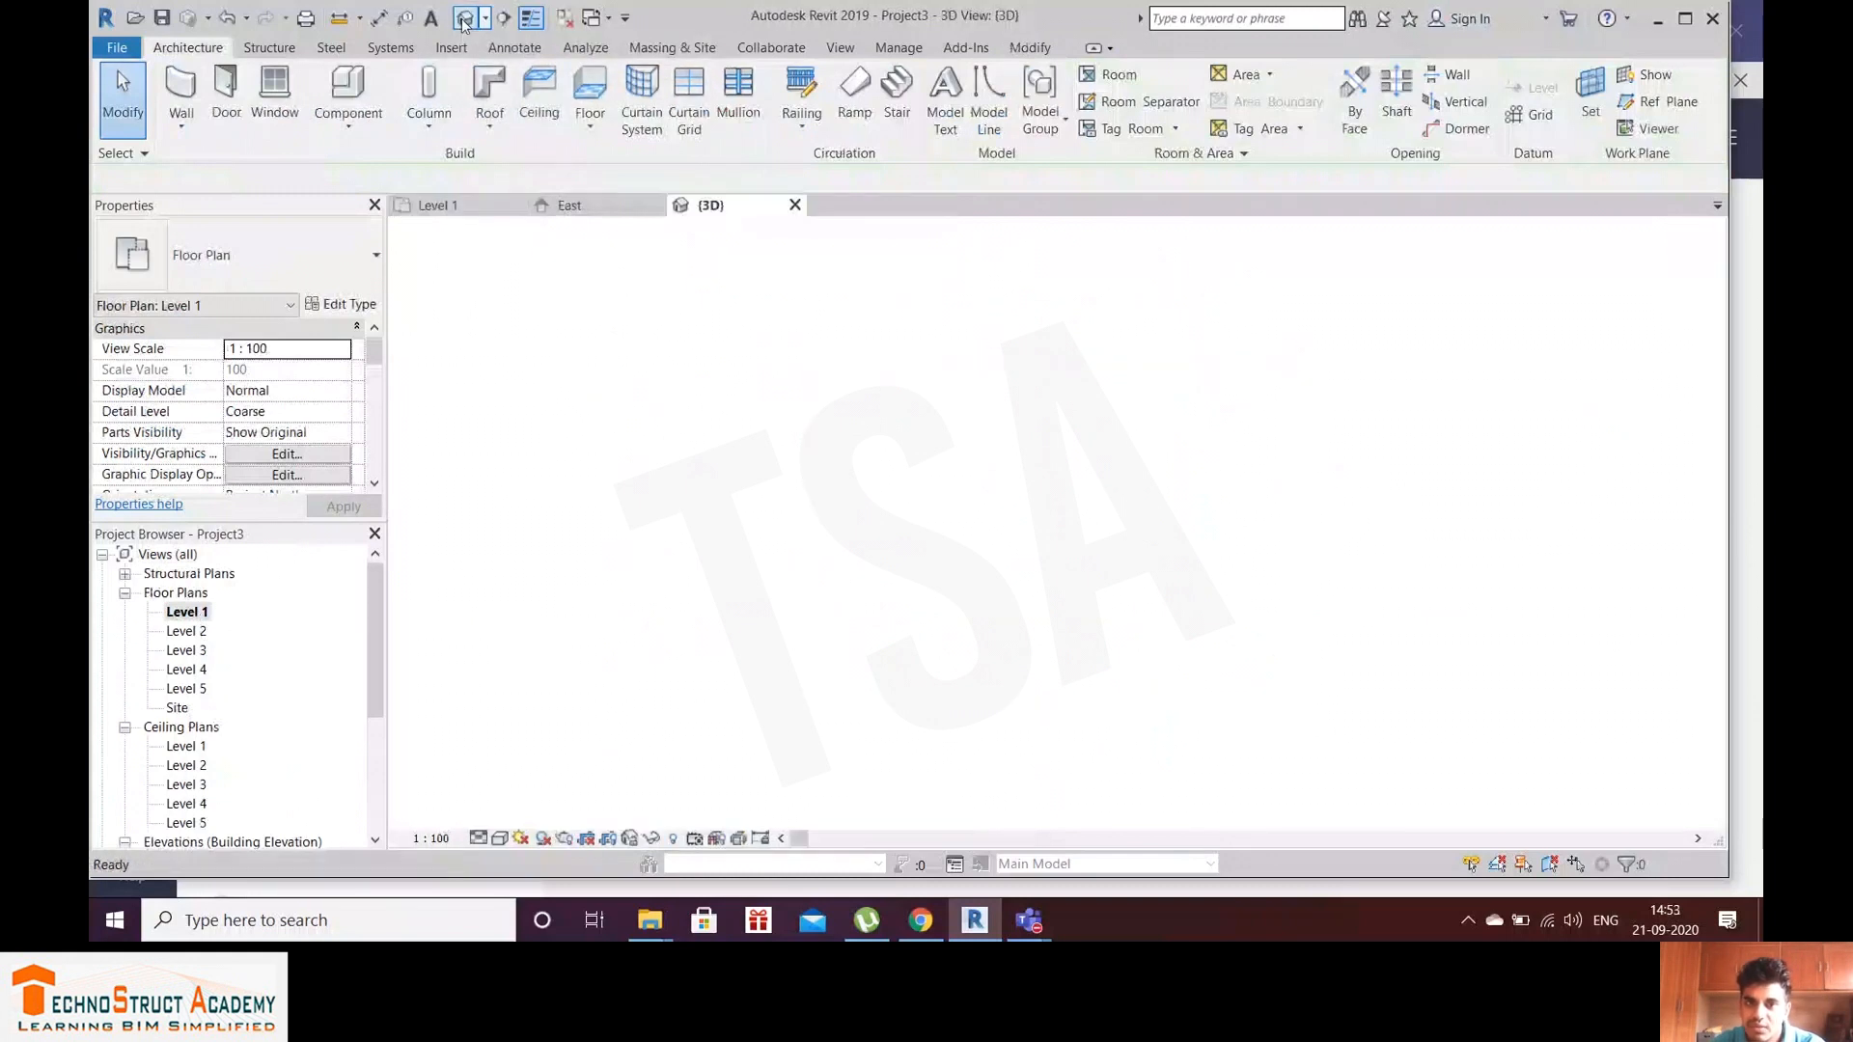
pyautogui.click(500, 838)
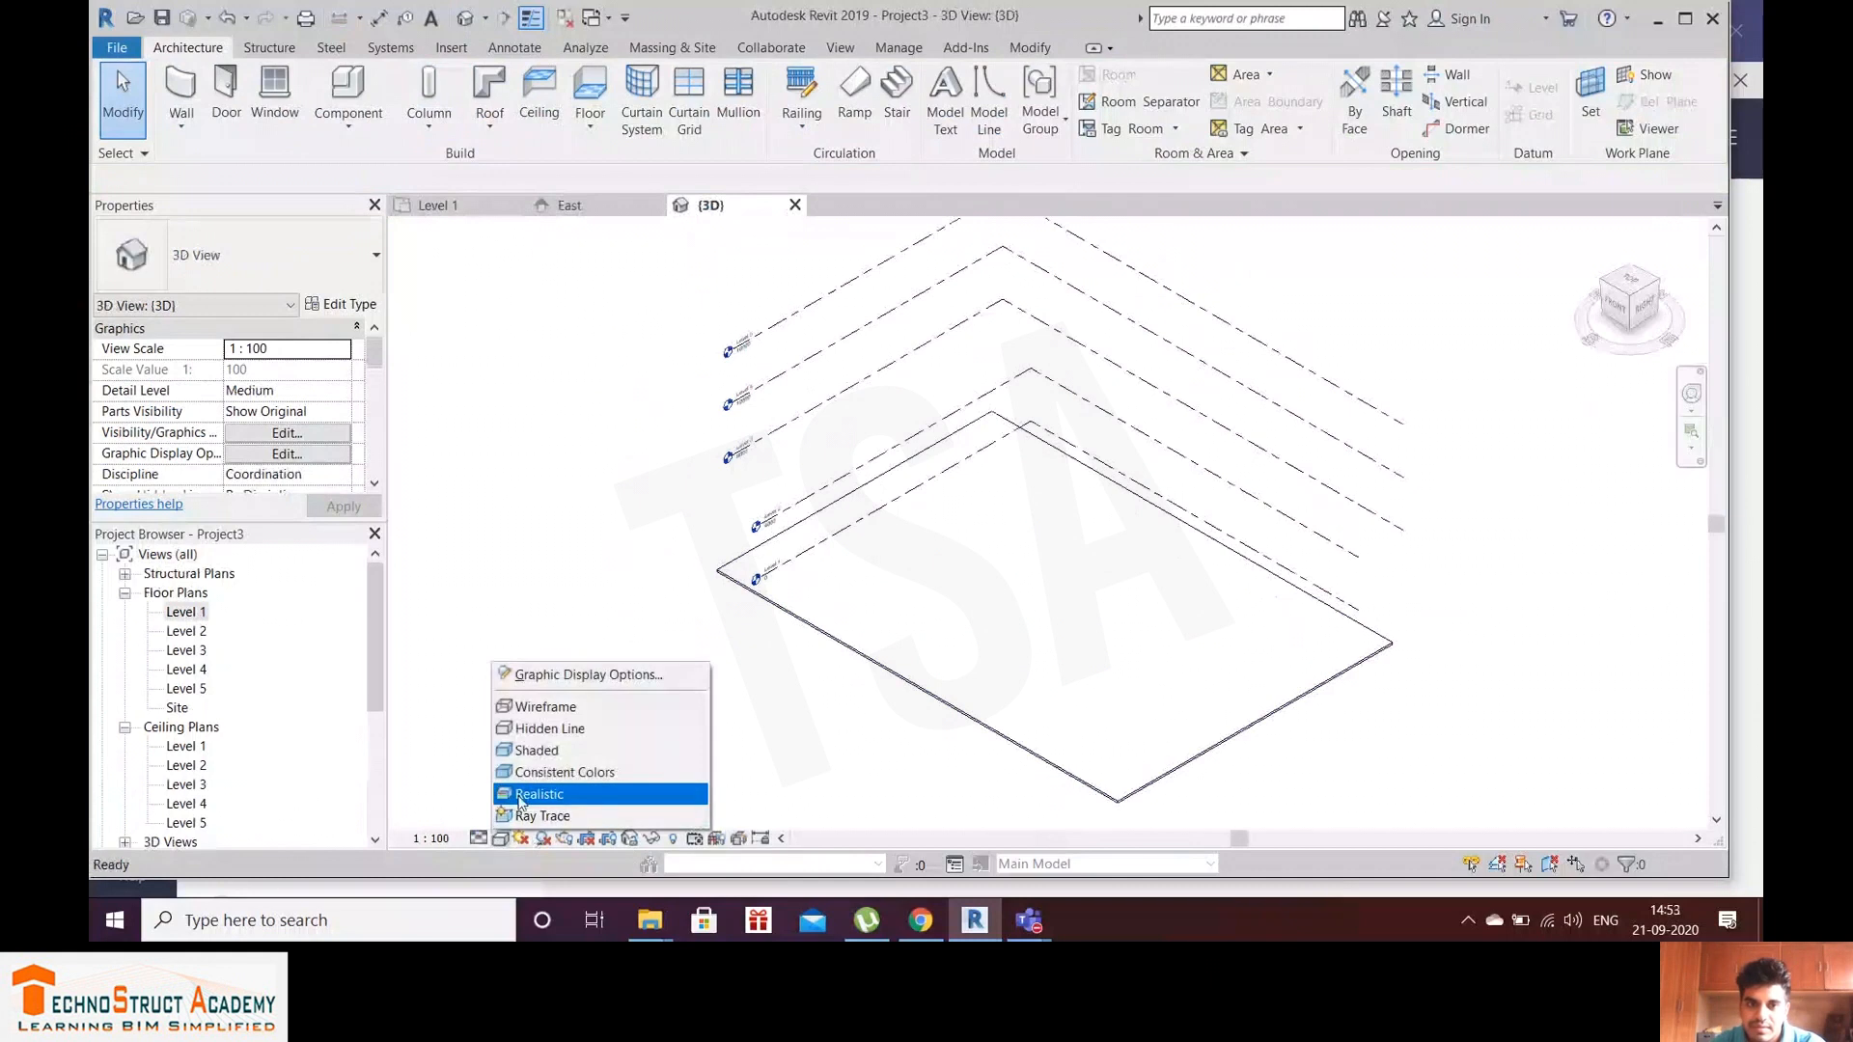
pyautogui.click(521, 794)
pyautogui.scroll(-2, 936, 724)
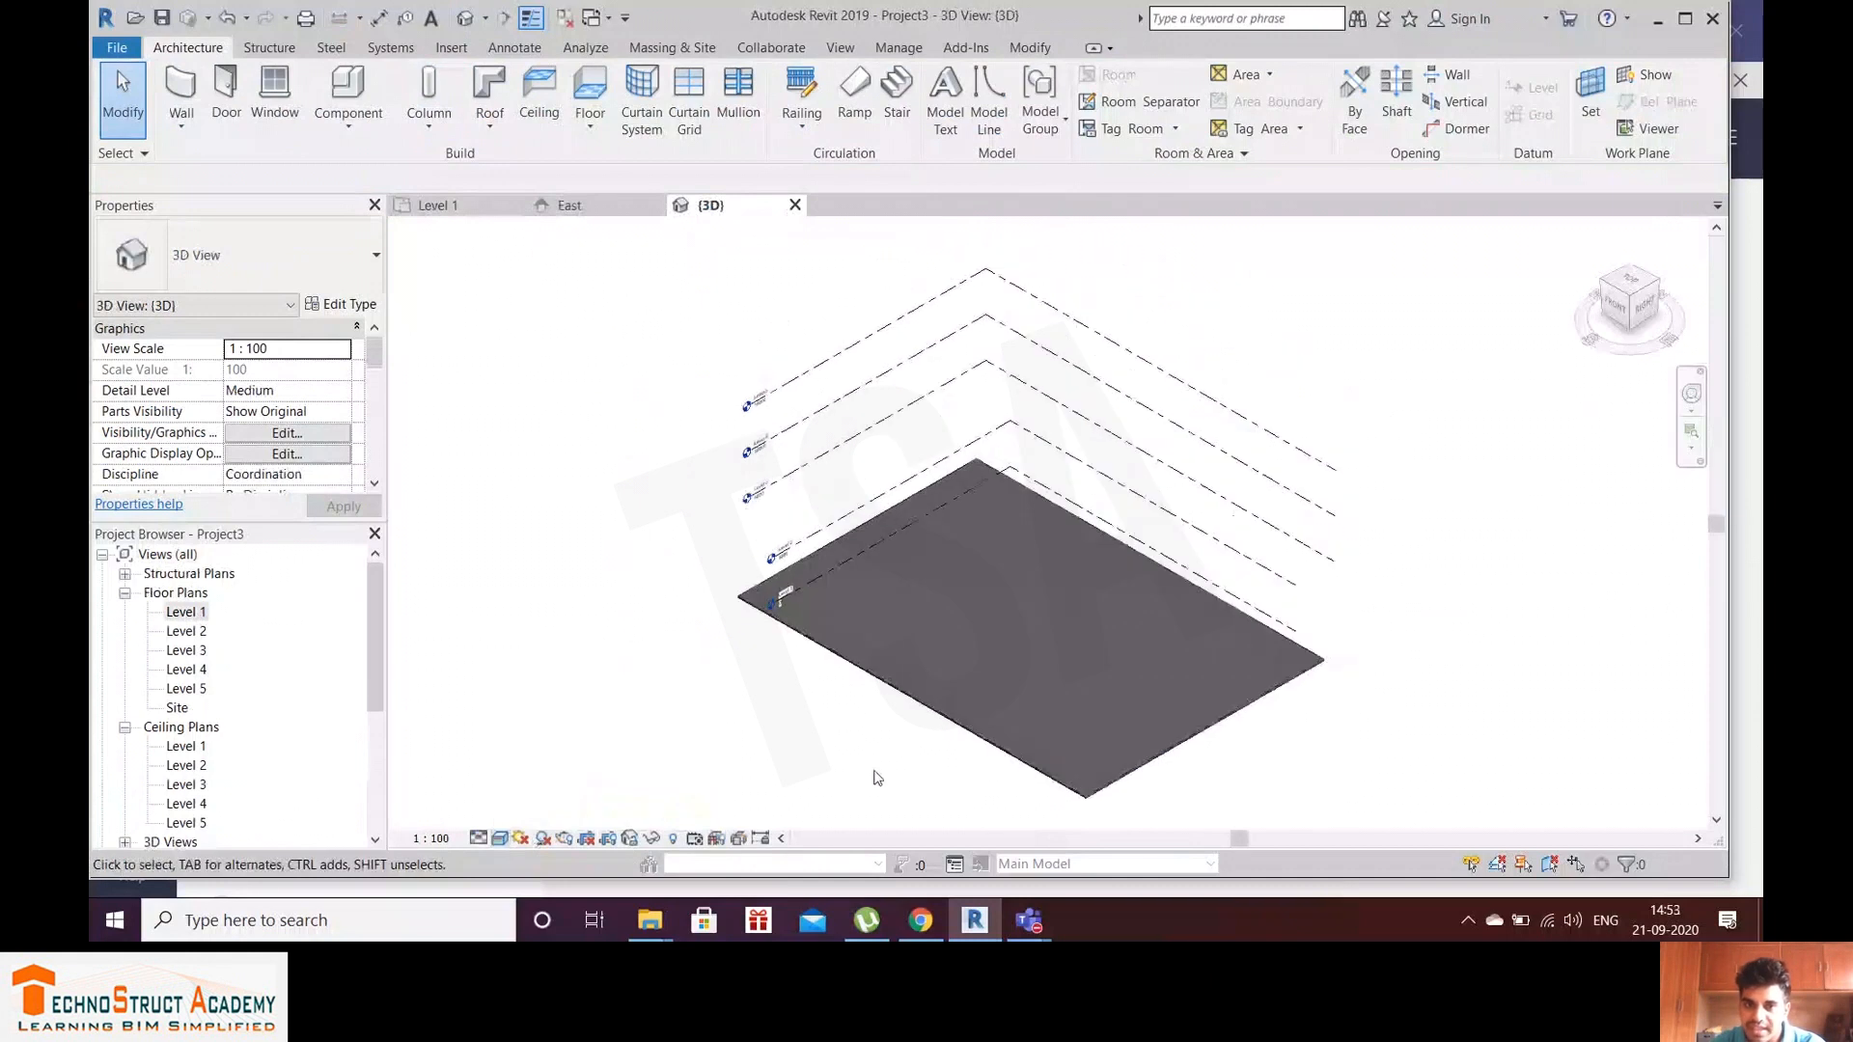
# Step: Copy the Level 1 floor and paste it aligned to Levels 2, 3, 4 and 5
pyautogui.click(946, 740)
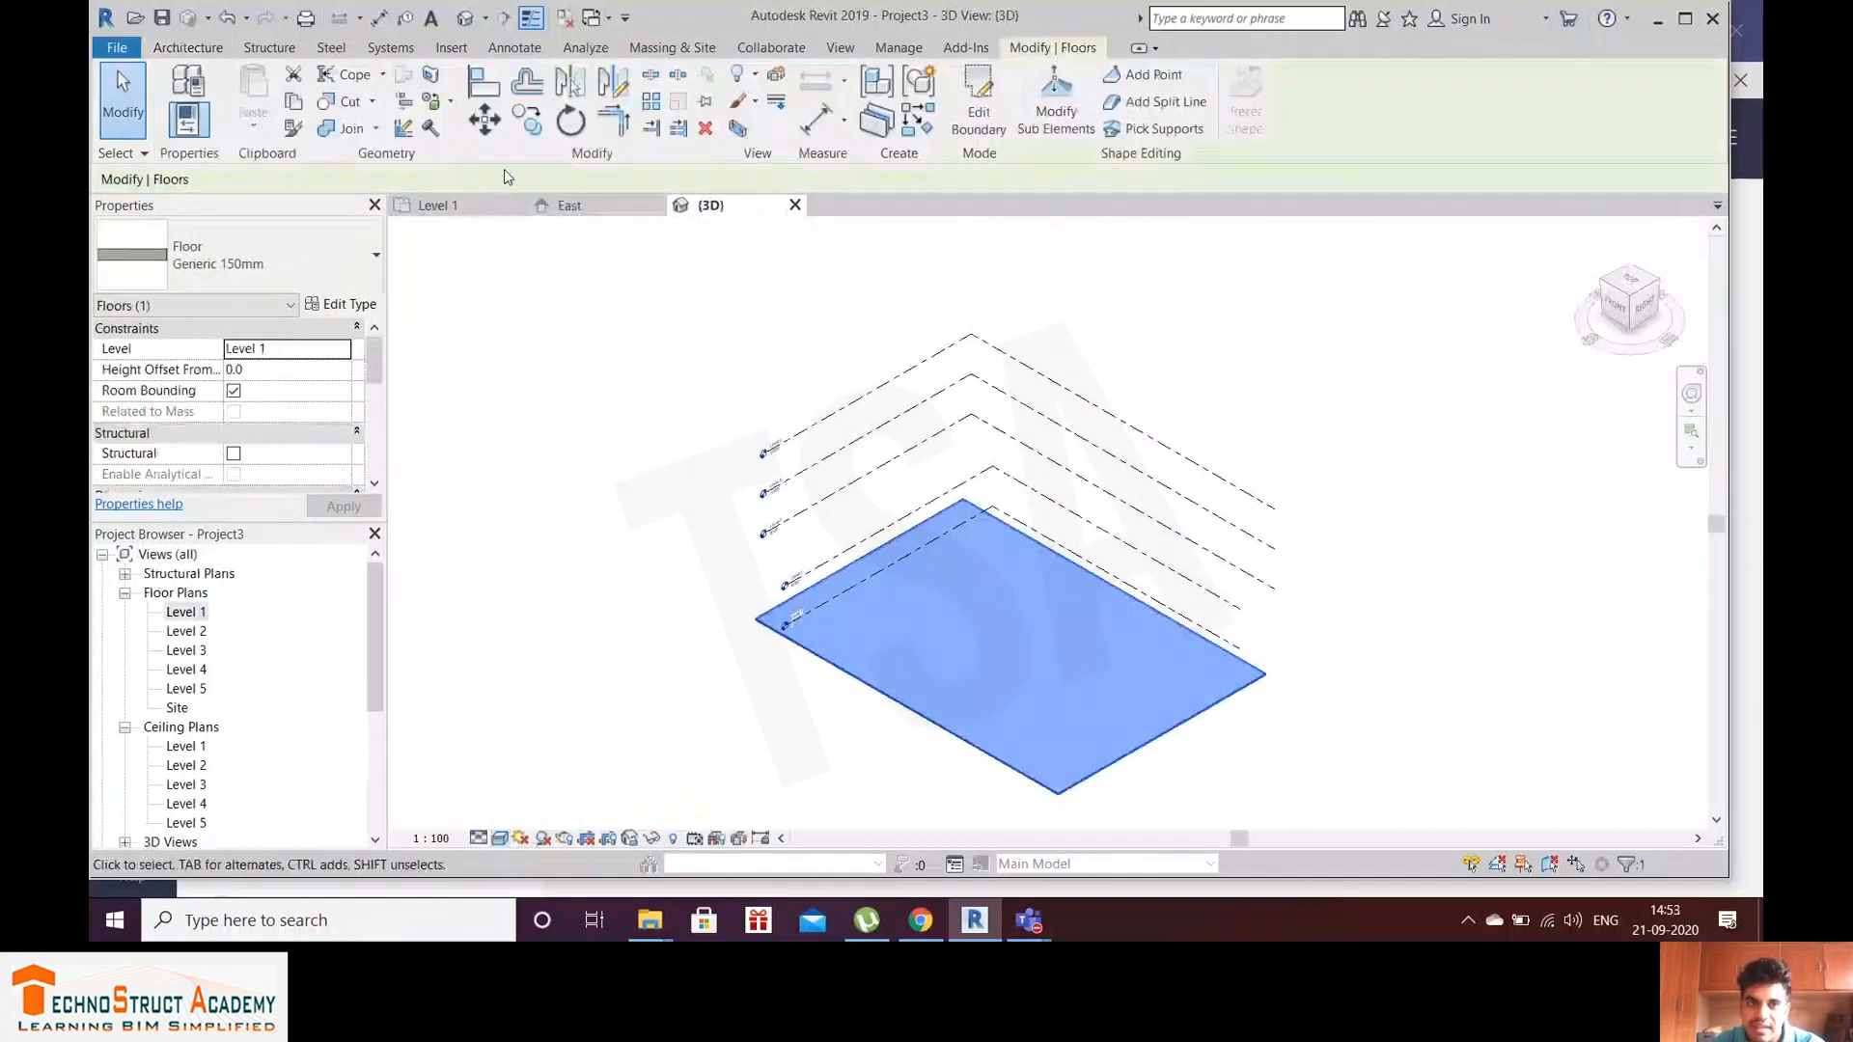
pyautogui.click(293, 101)
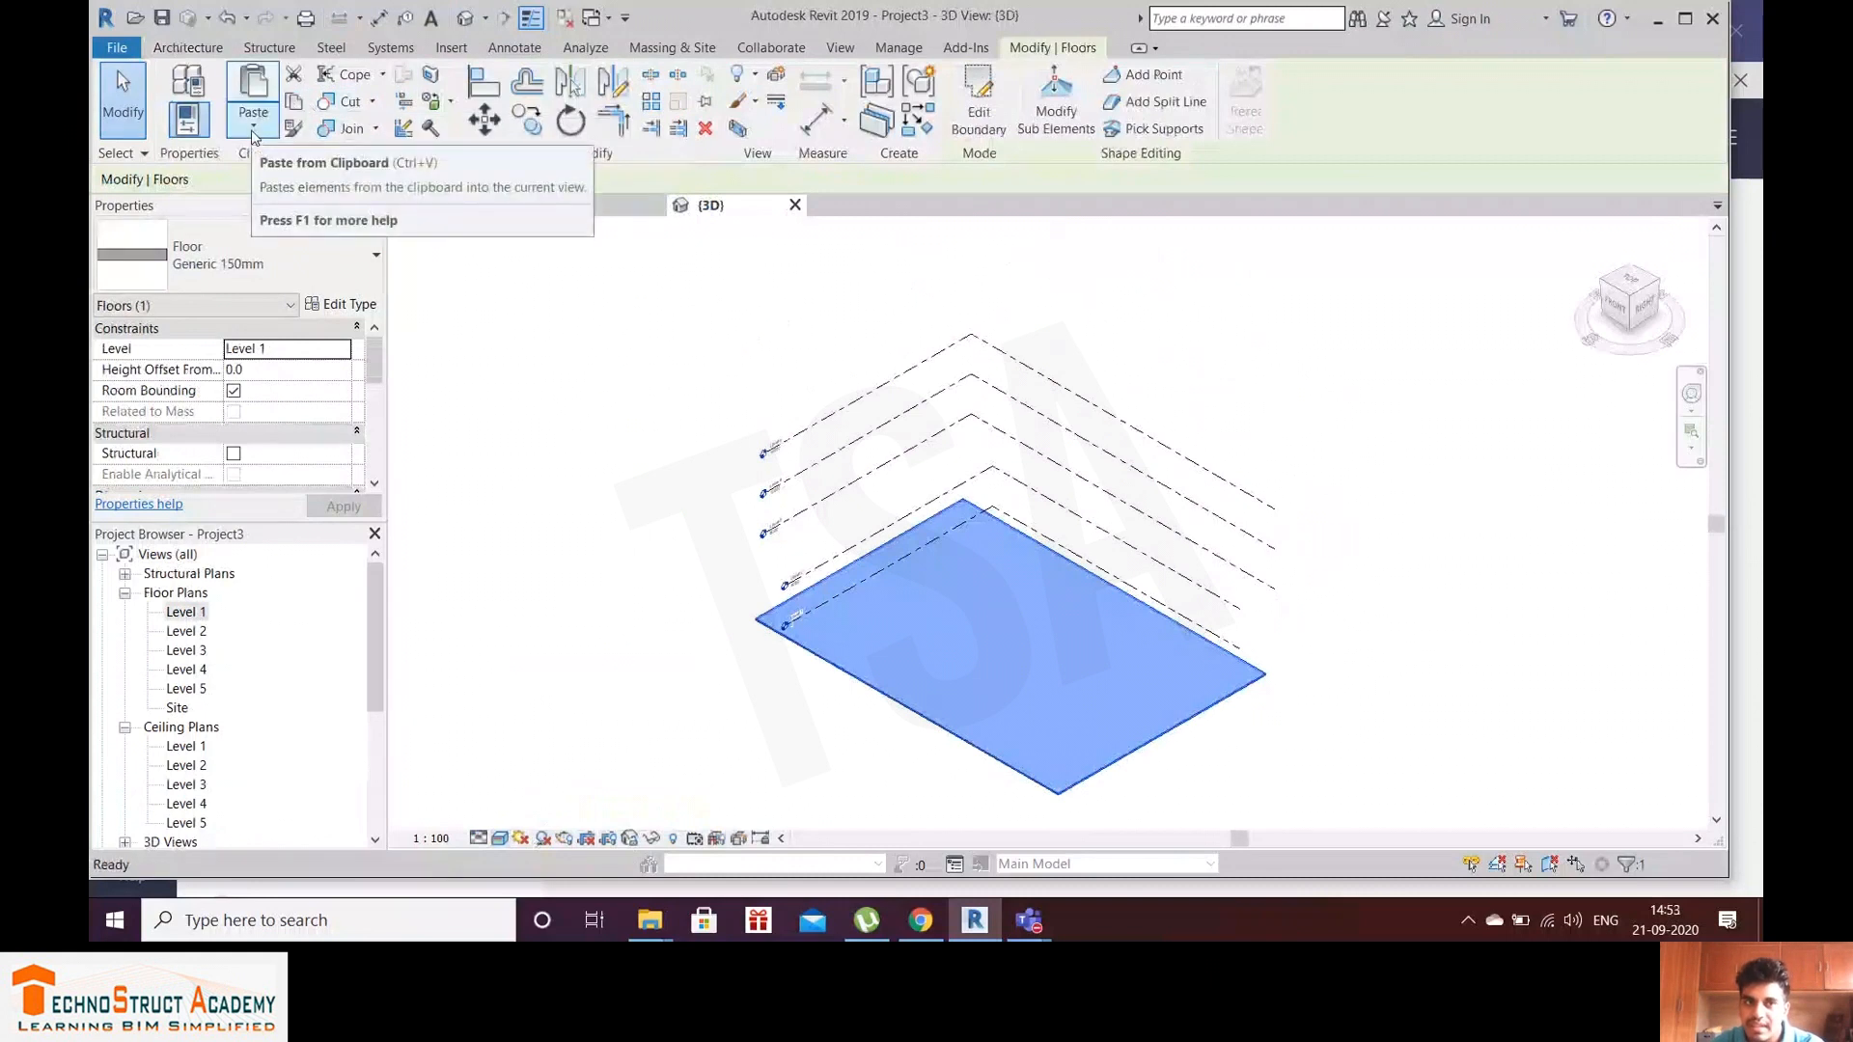
pyautogui.click(252, 130)
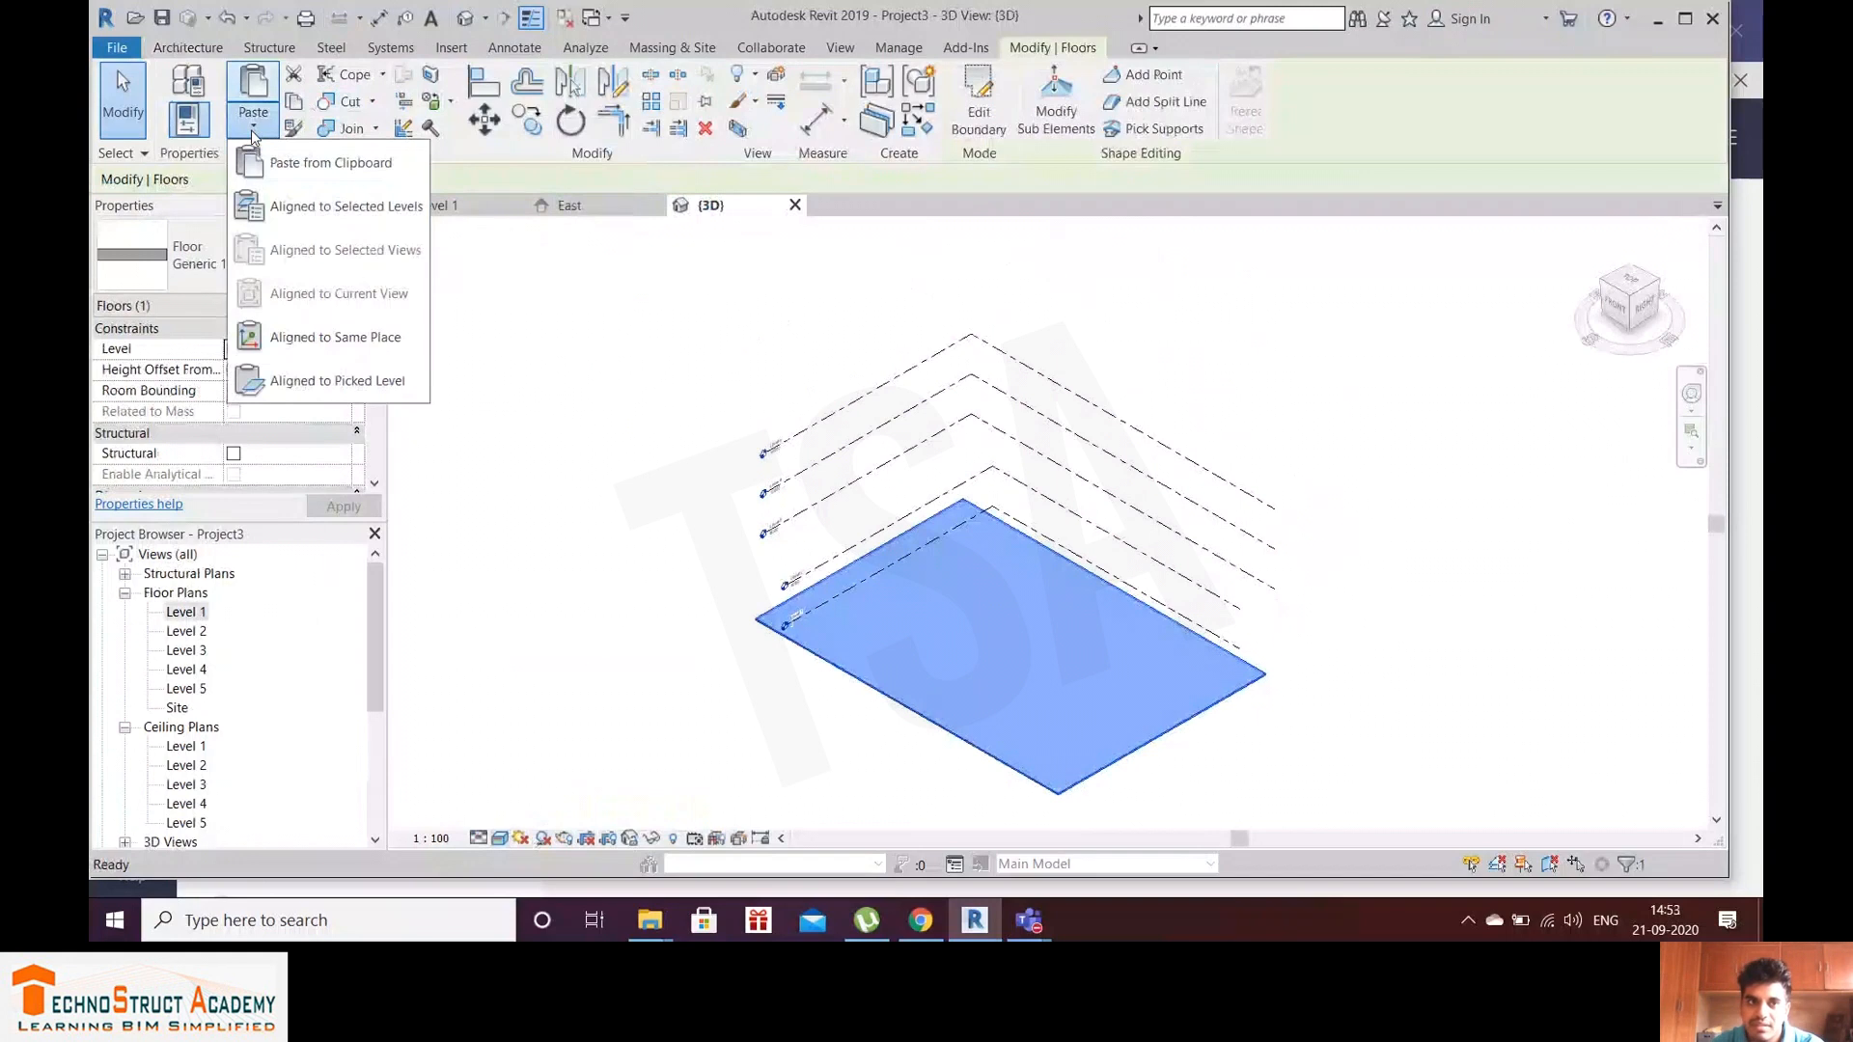
pyautogui.click(366, 207)
pyautogui.click(804, 320)
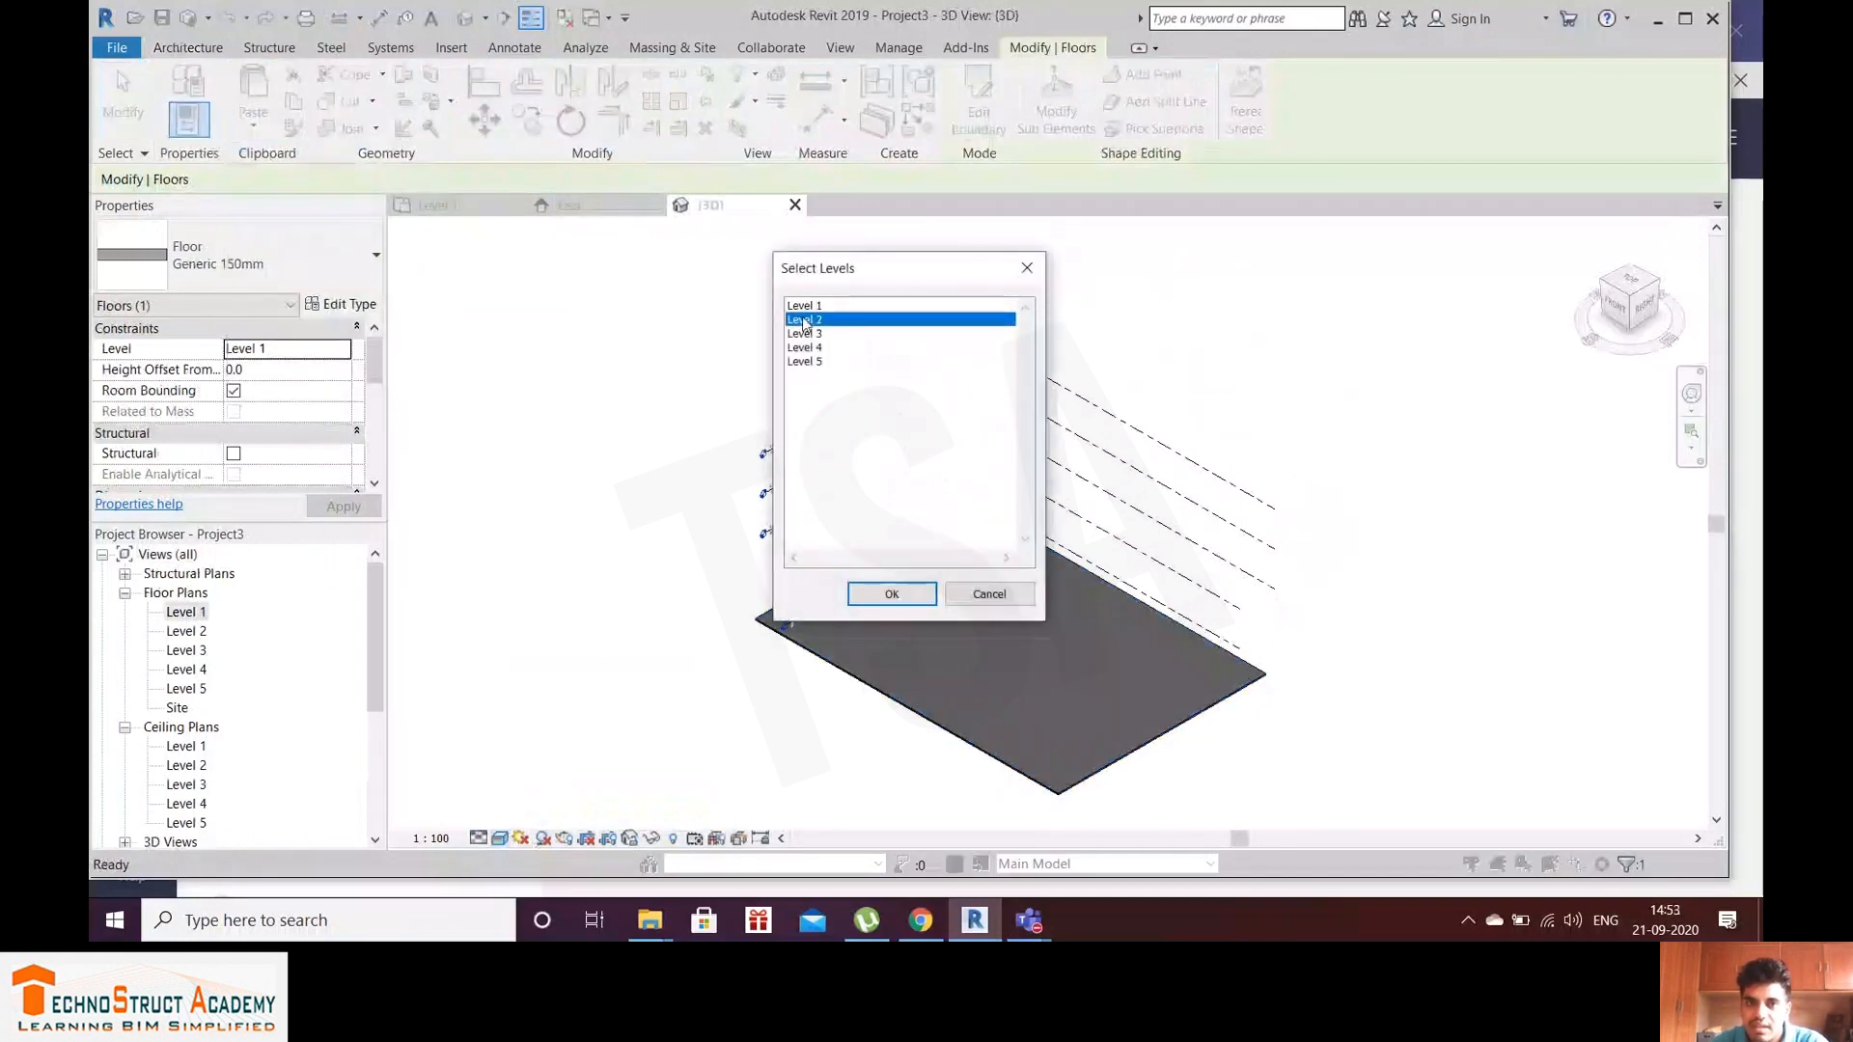
pyautogui.moveTo(806, 335); pyautogui.dragTo(803, 364)
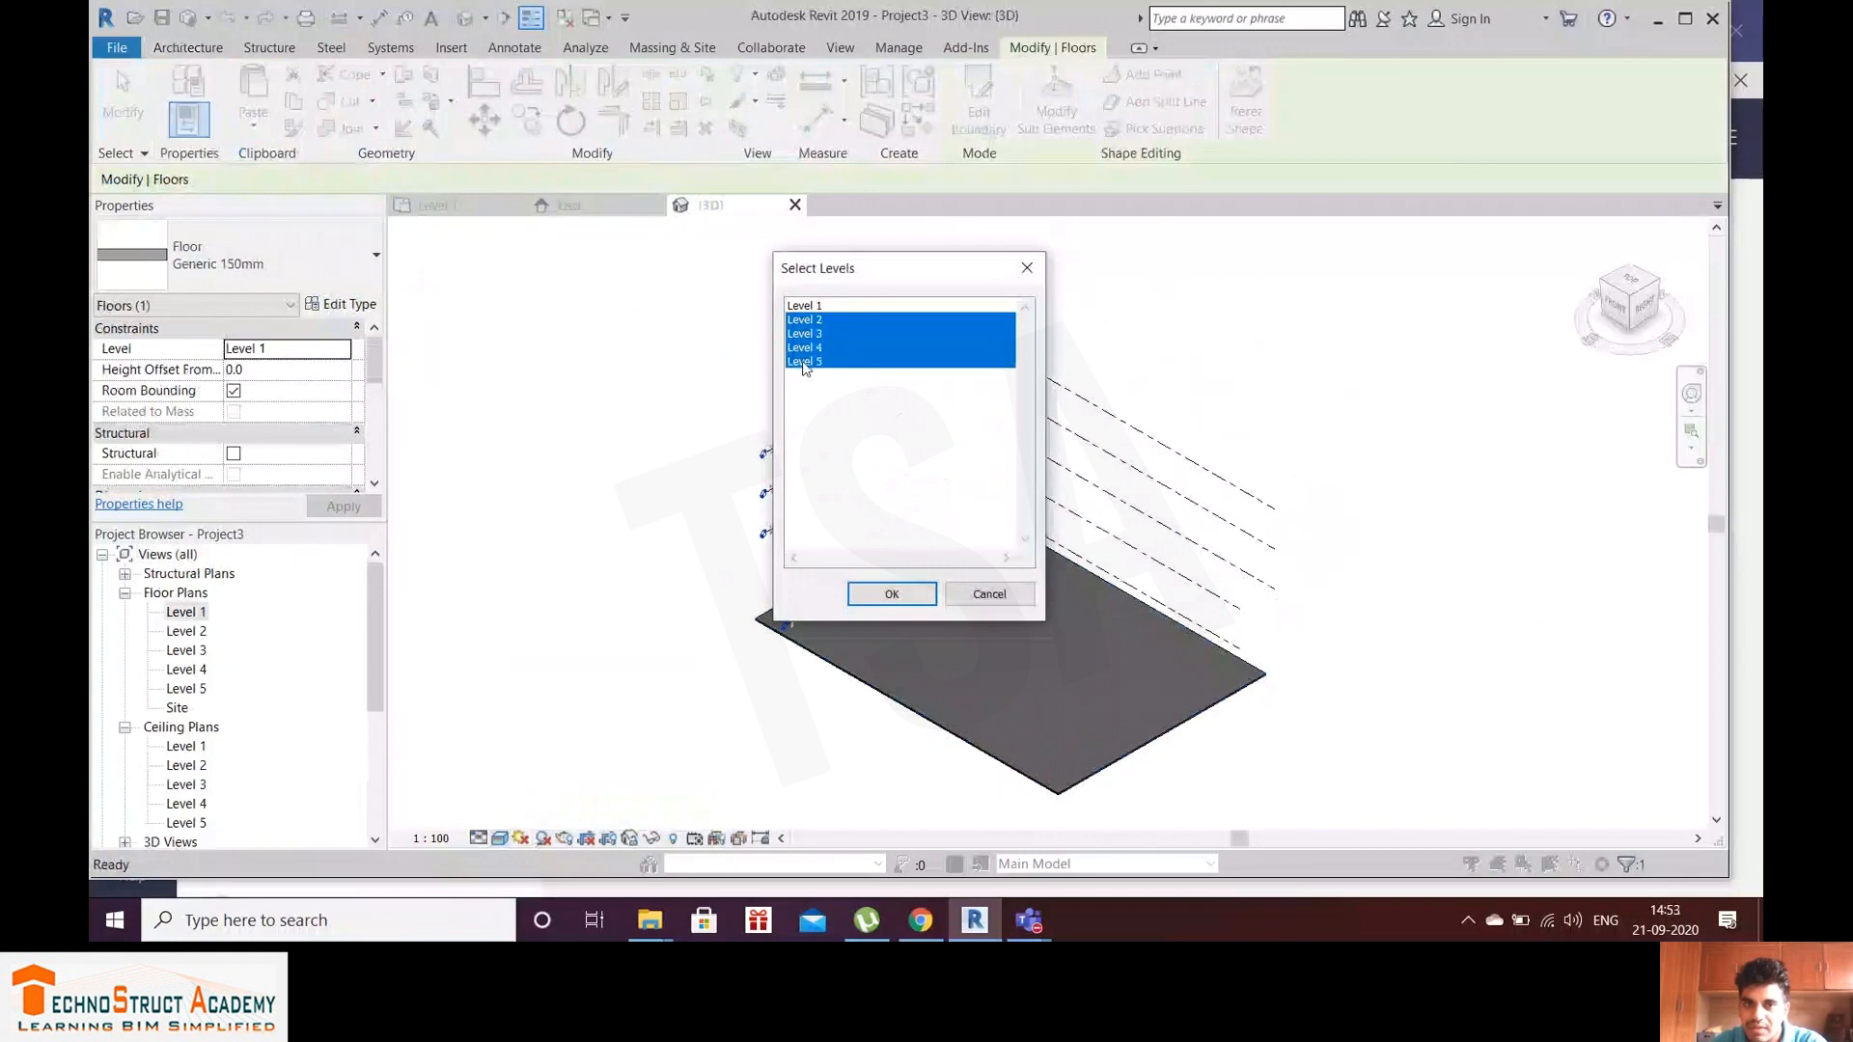
pyautogui.click(891, 594)
pyautogui.click(958, 480)
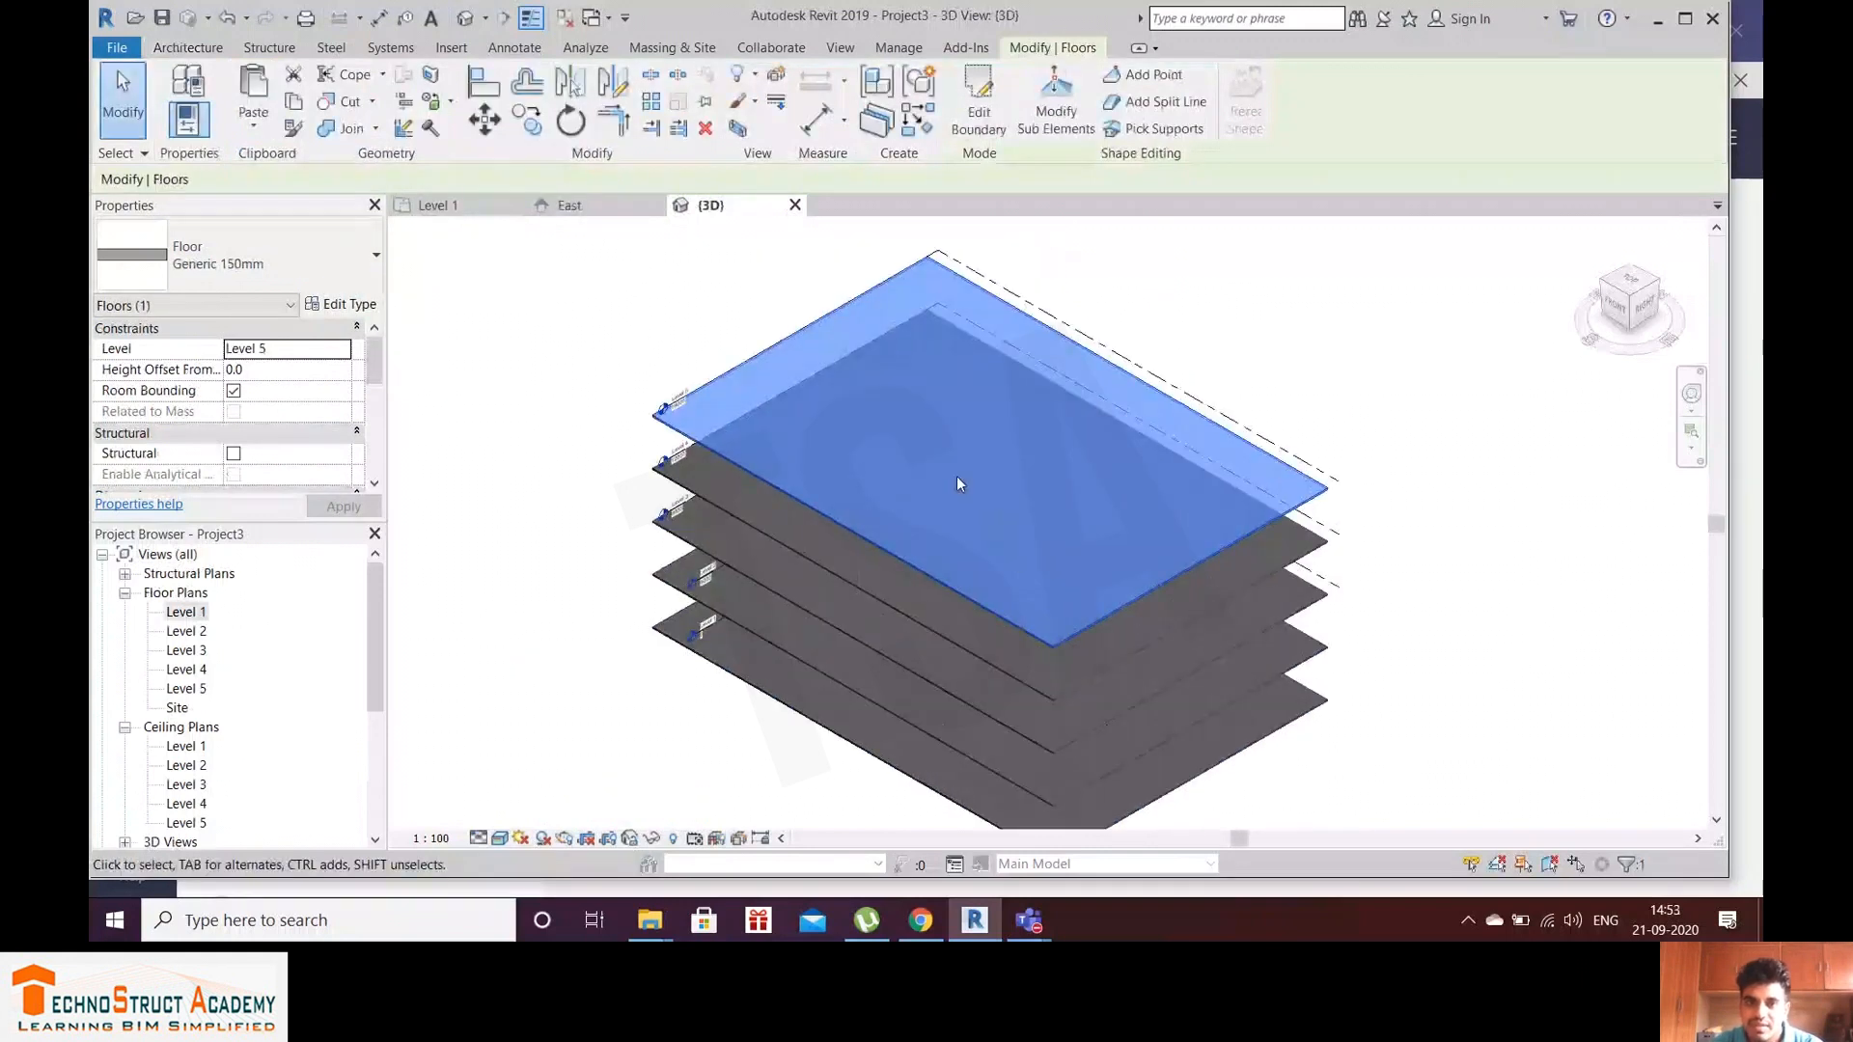
pyautogui.keyDown('shift'); pyautogui.moveTo(806, 703); pyautogui.dragTo(1092, 583, button='middle'); pyautogui.keyUp('shift')
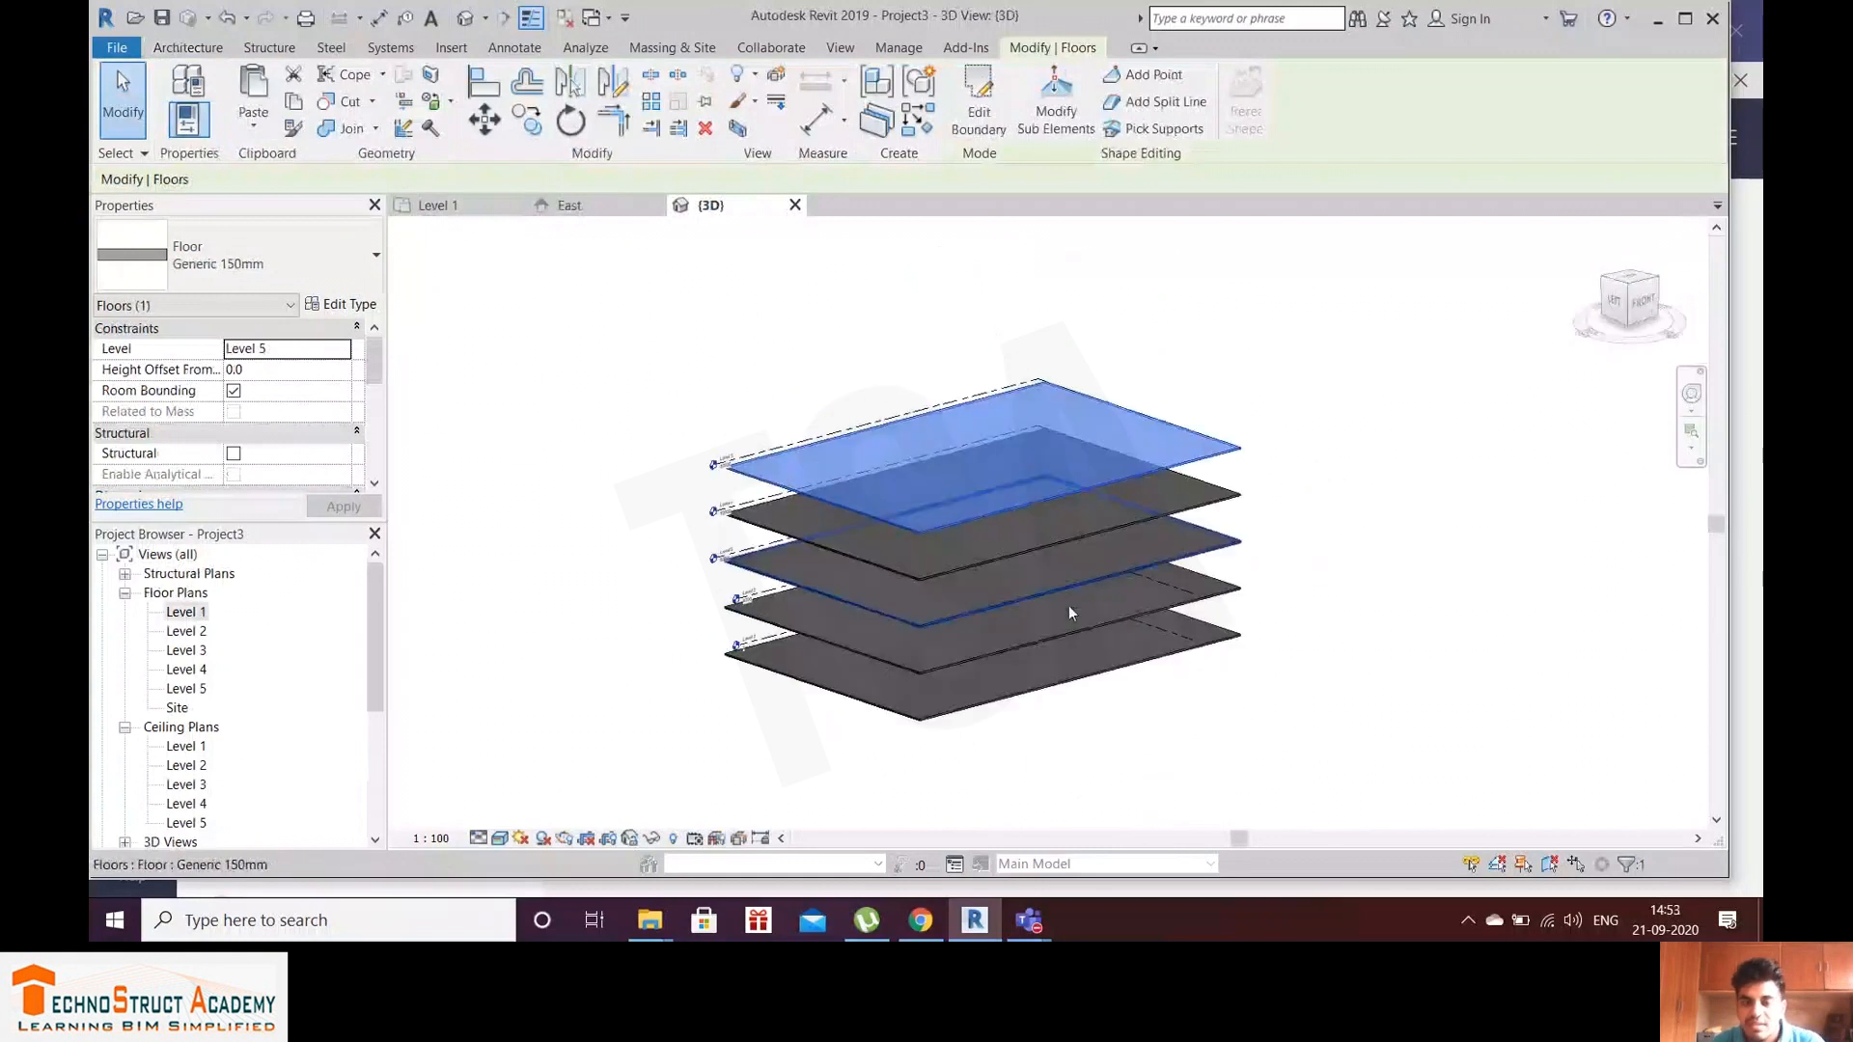
# Step: On the Level 1 plan, place a U-shape winder stair with a 1000 mm run width near the middle of the floor
pyautogui.doubleClick(192, 616)
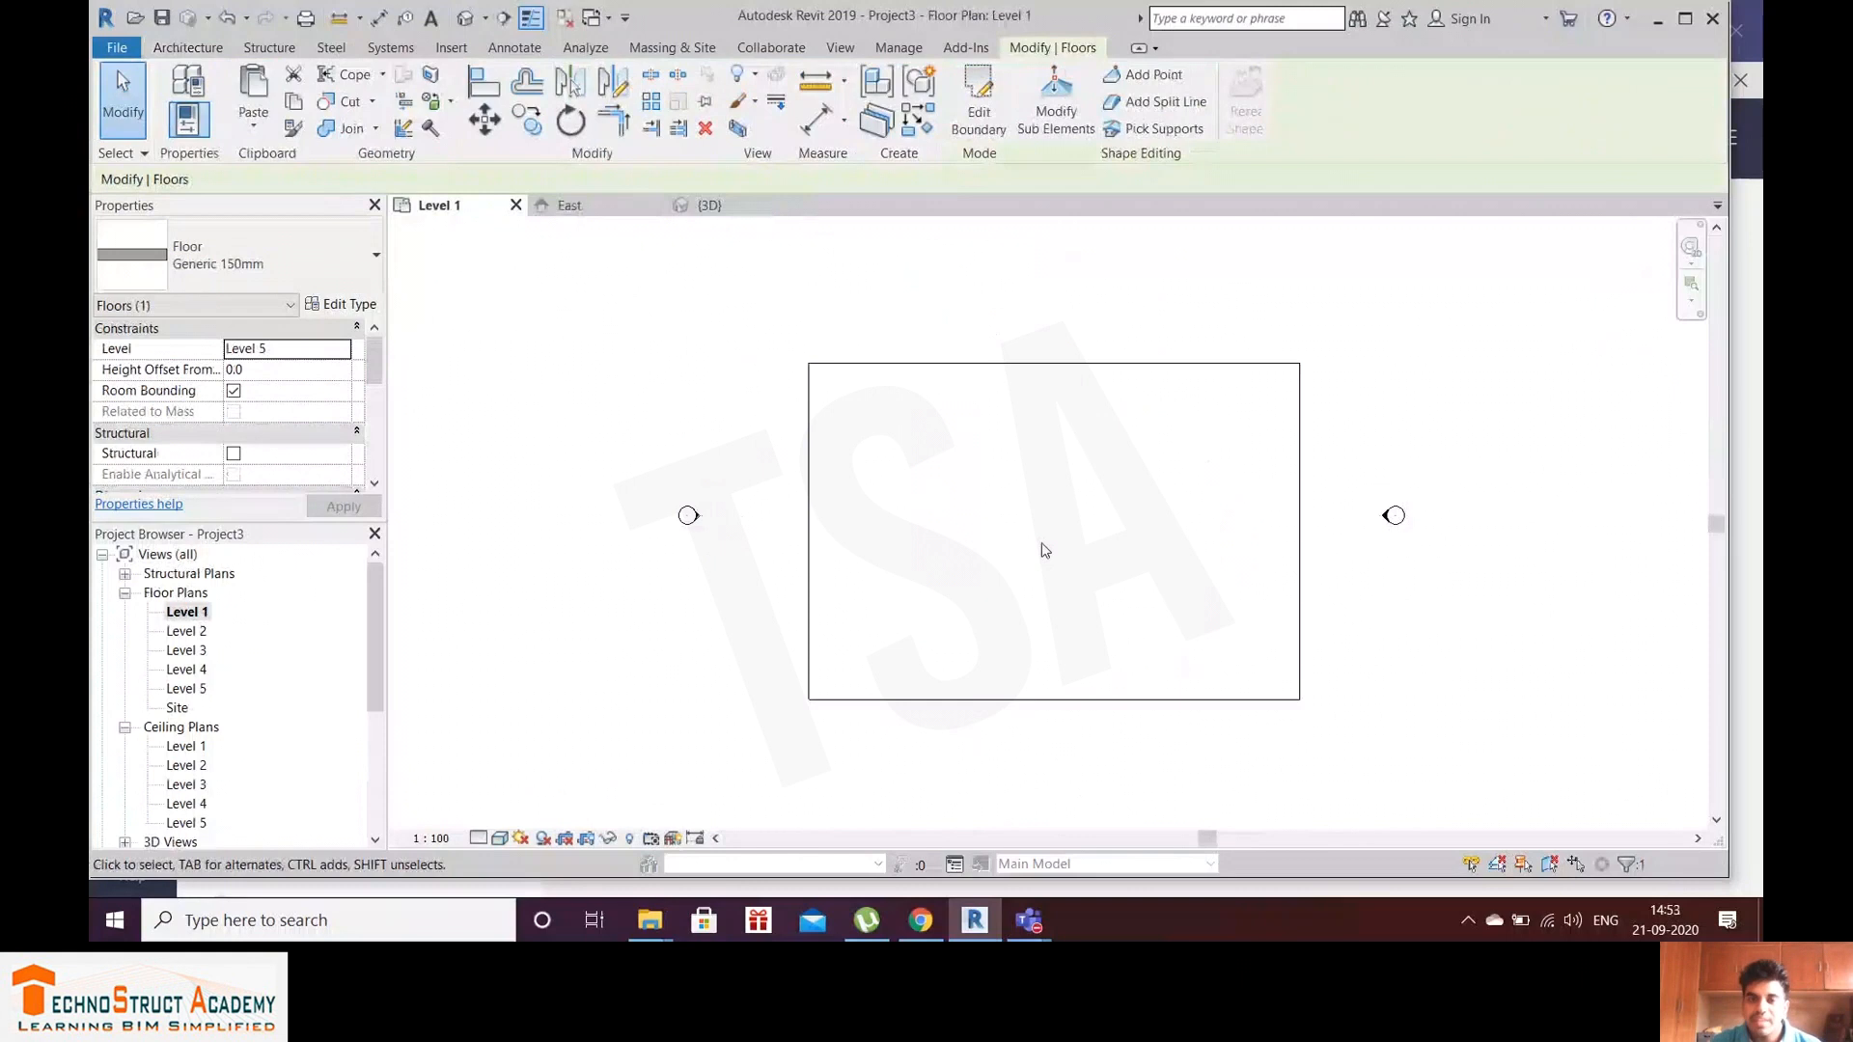
pyautogui.click(188, 48)
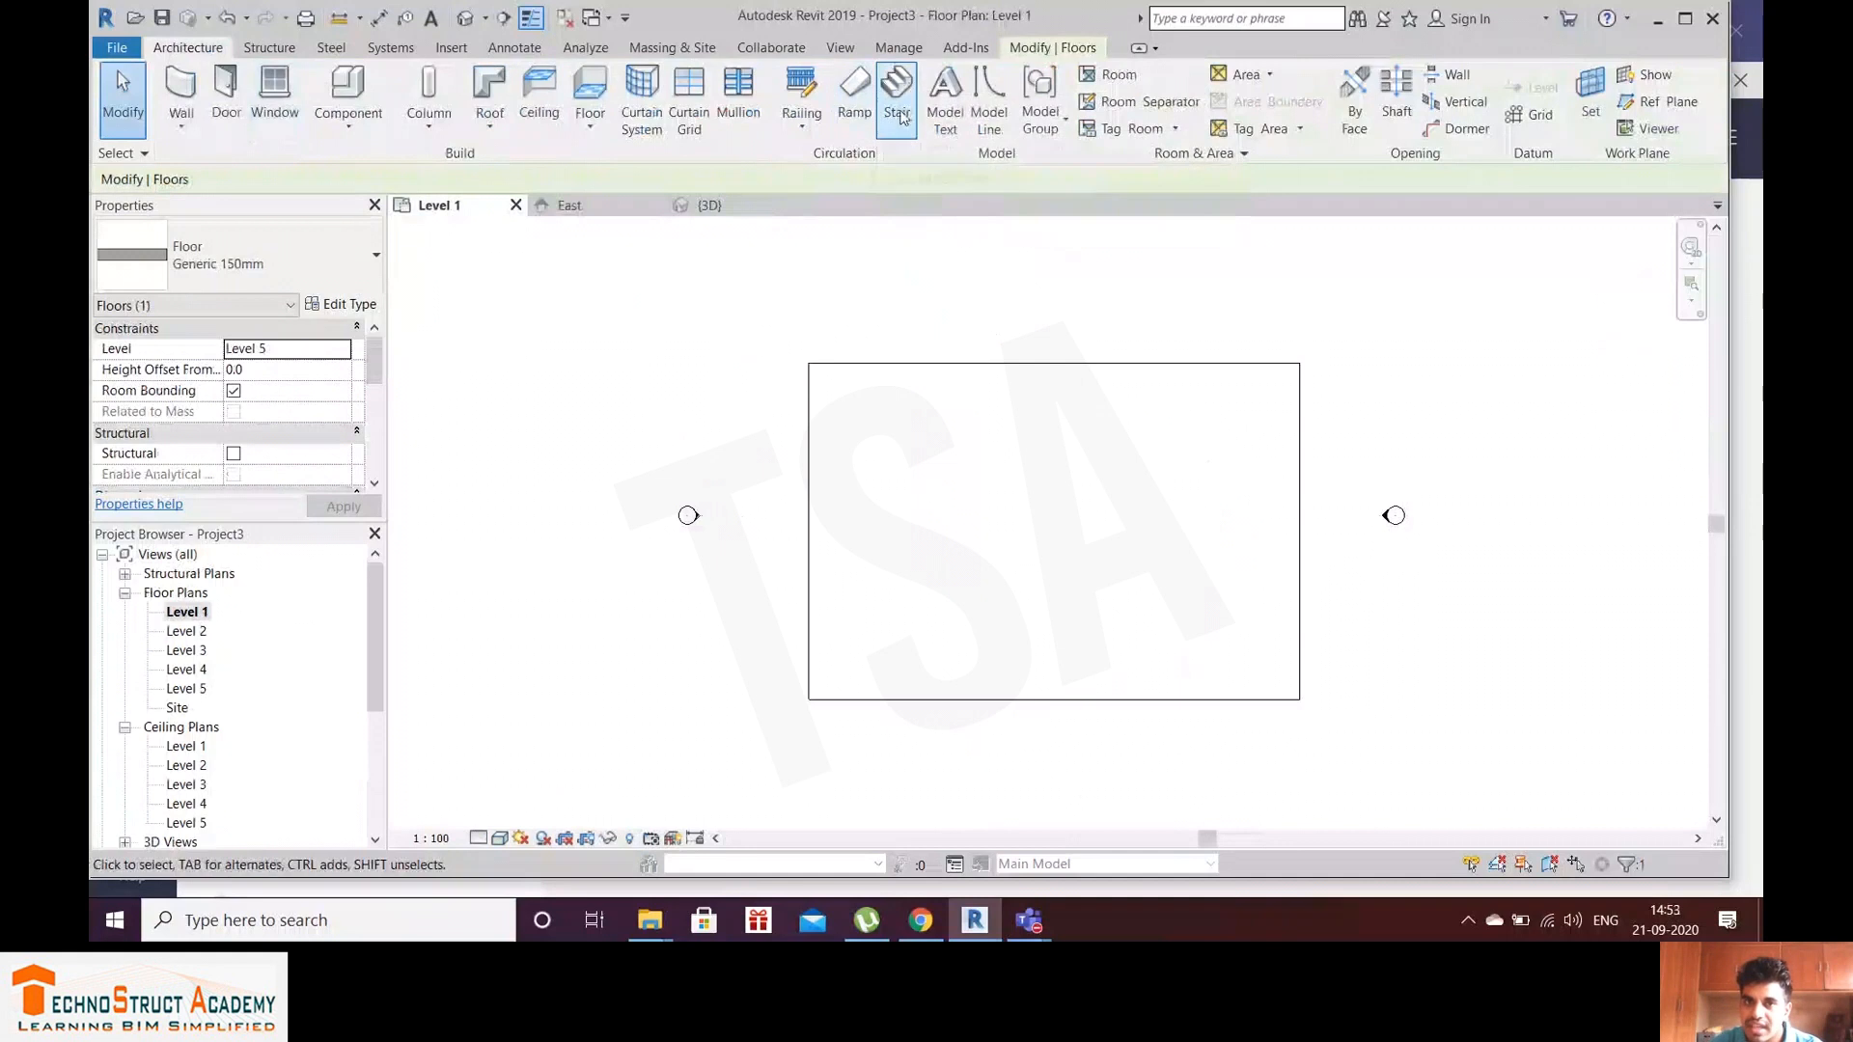
pyautogui.click(896, 89)
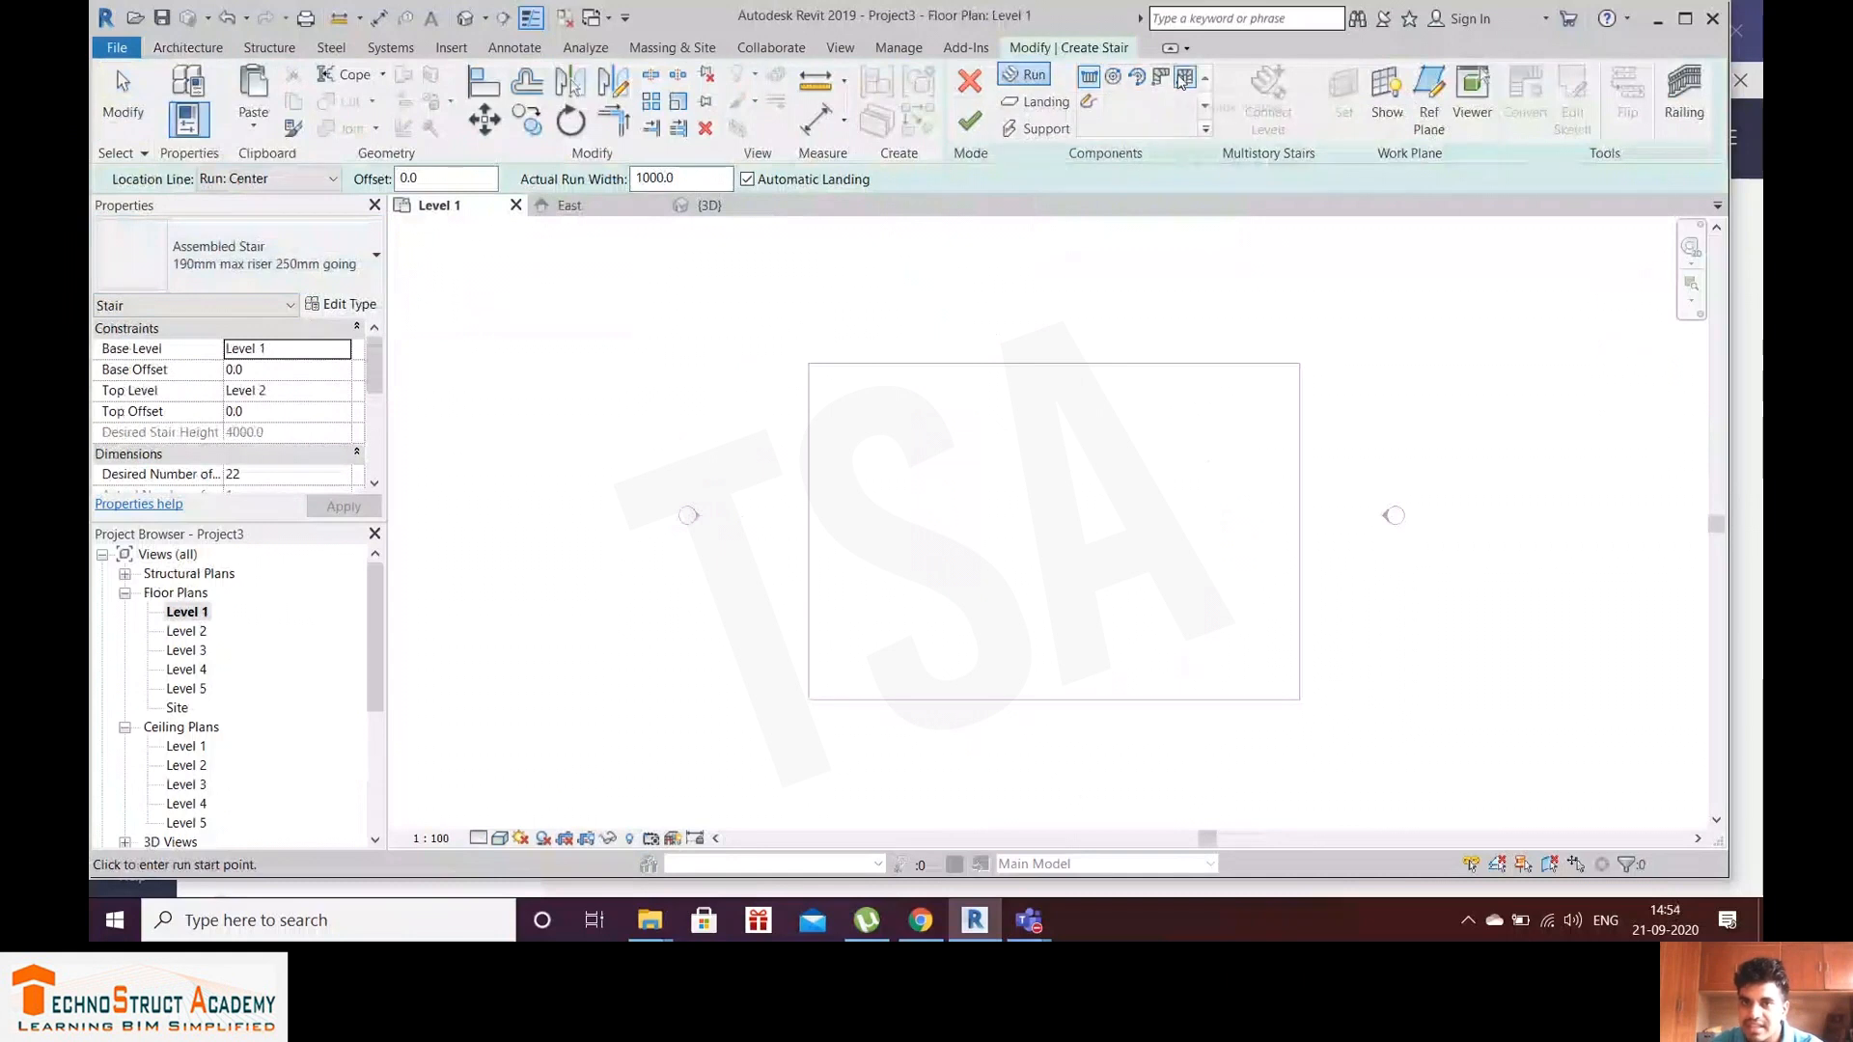
pyautogui.click(1183, 77)
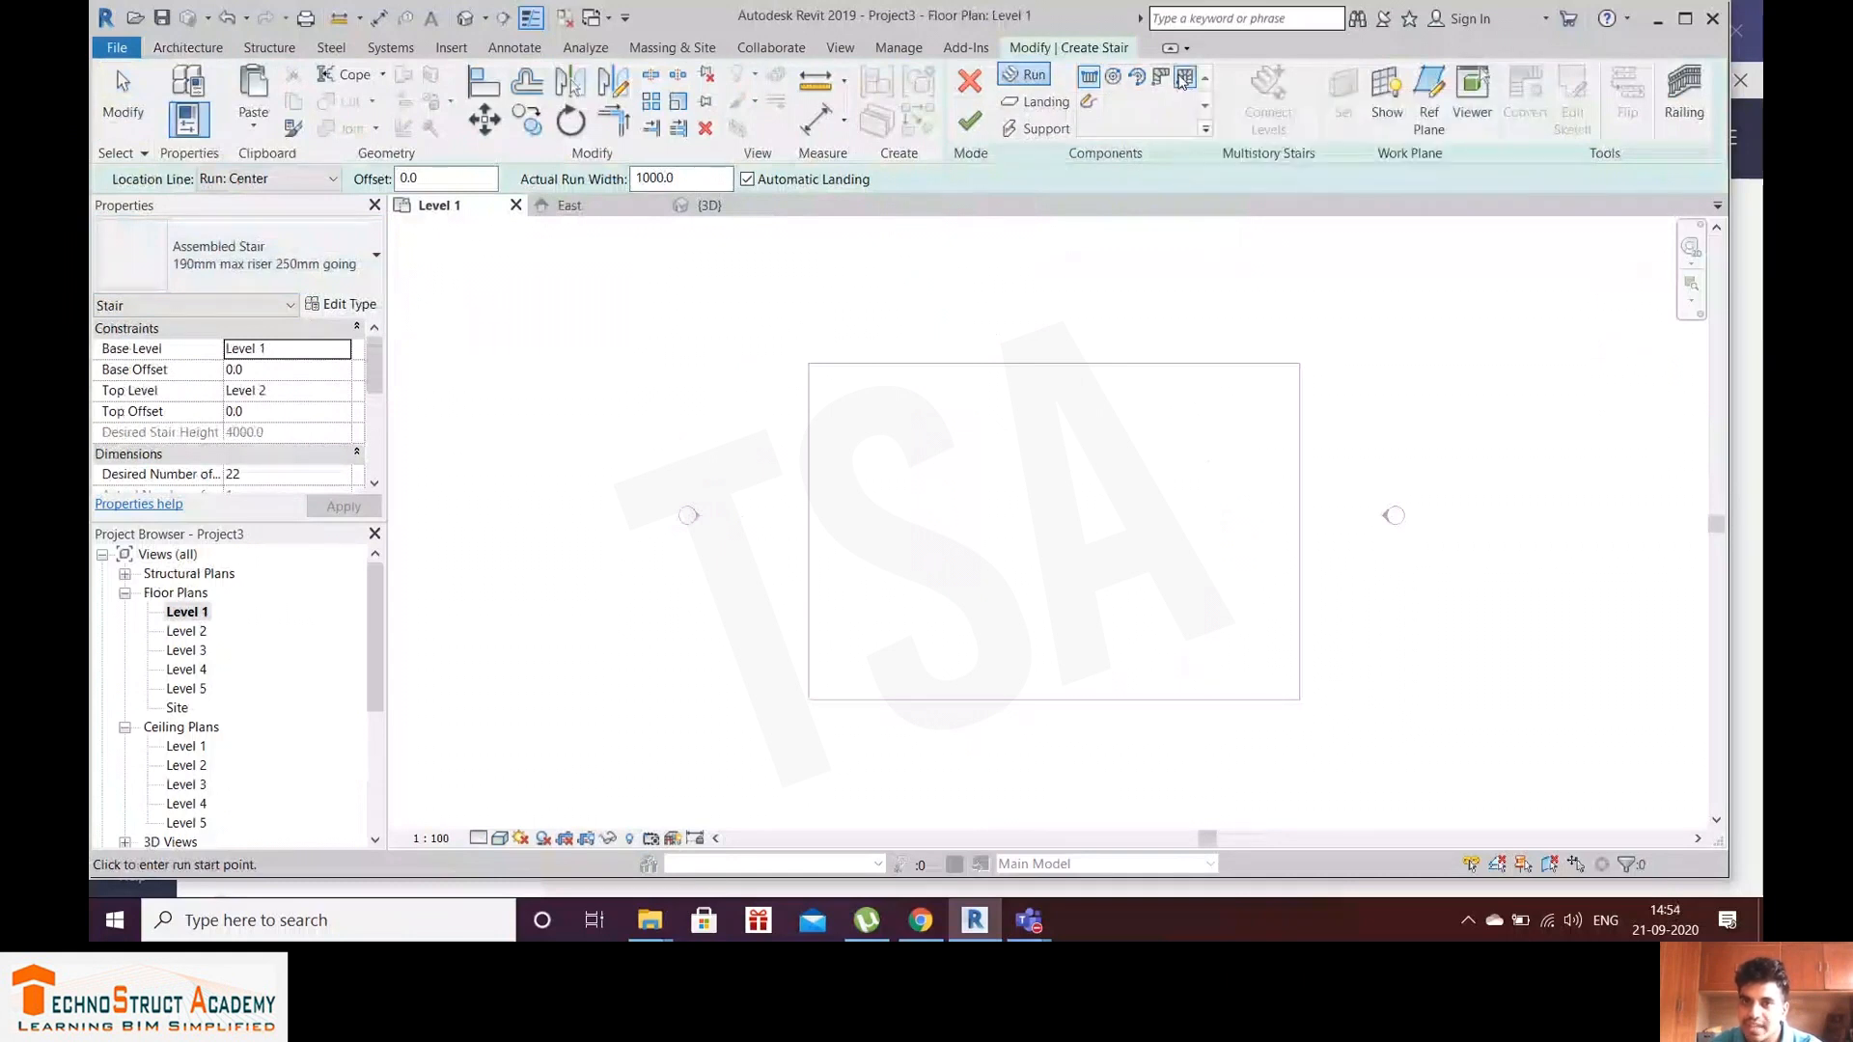
pyautogui.scroll(2, 1062, 550)
pyautogui.scroll(1, 967, 529)
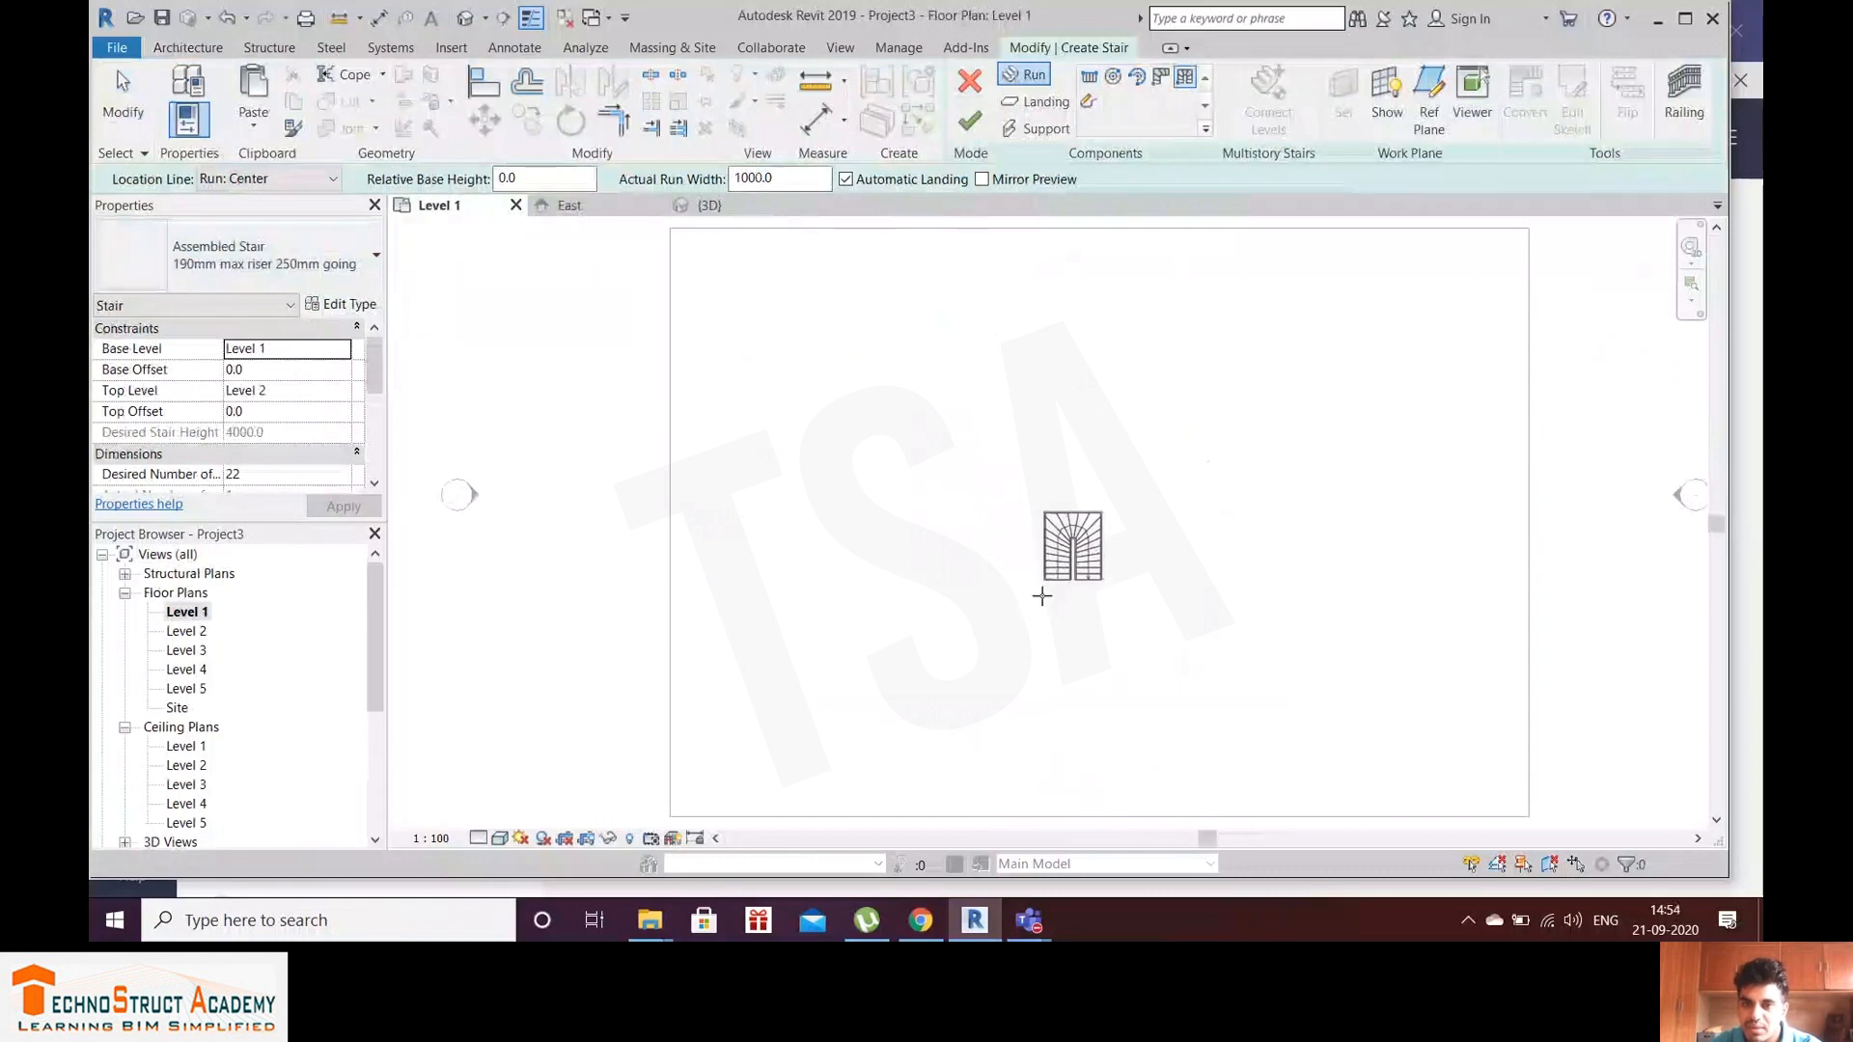
pyautogui.scroll(-2, 1032, 599)
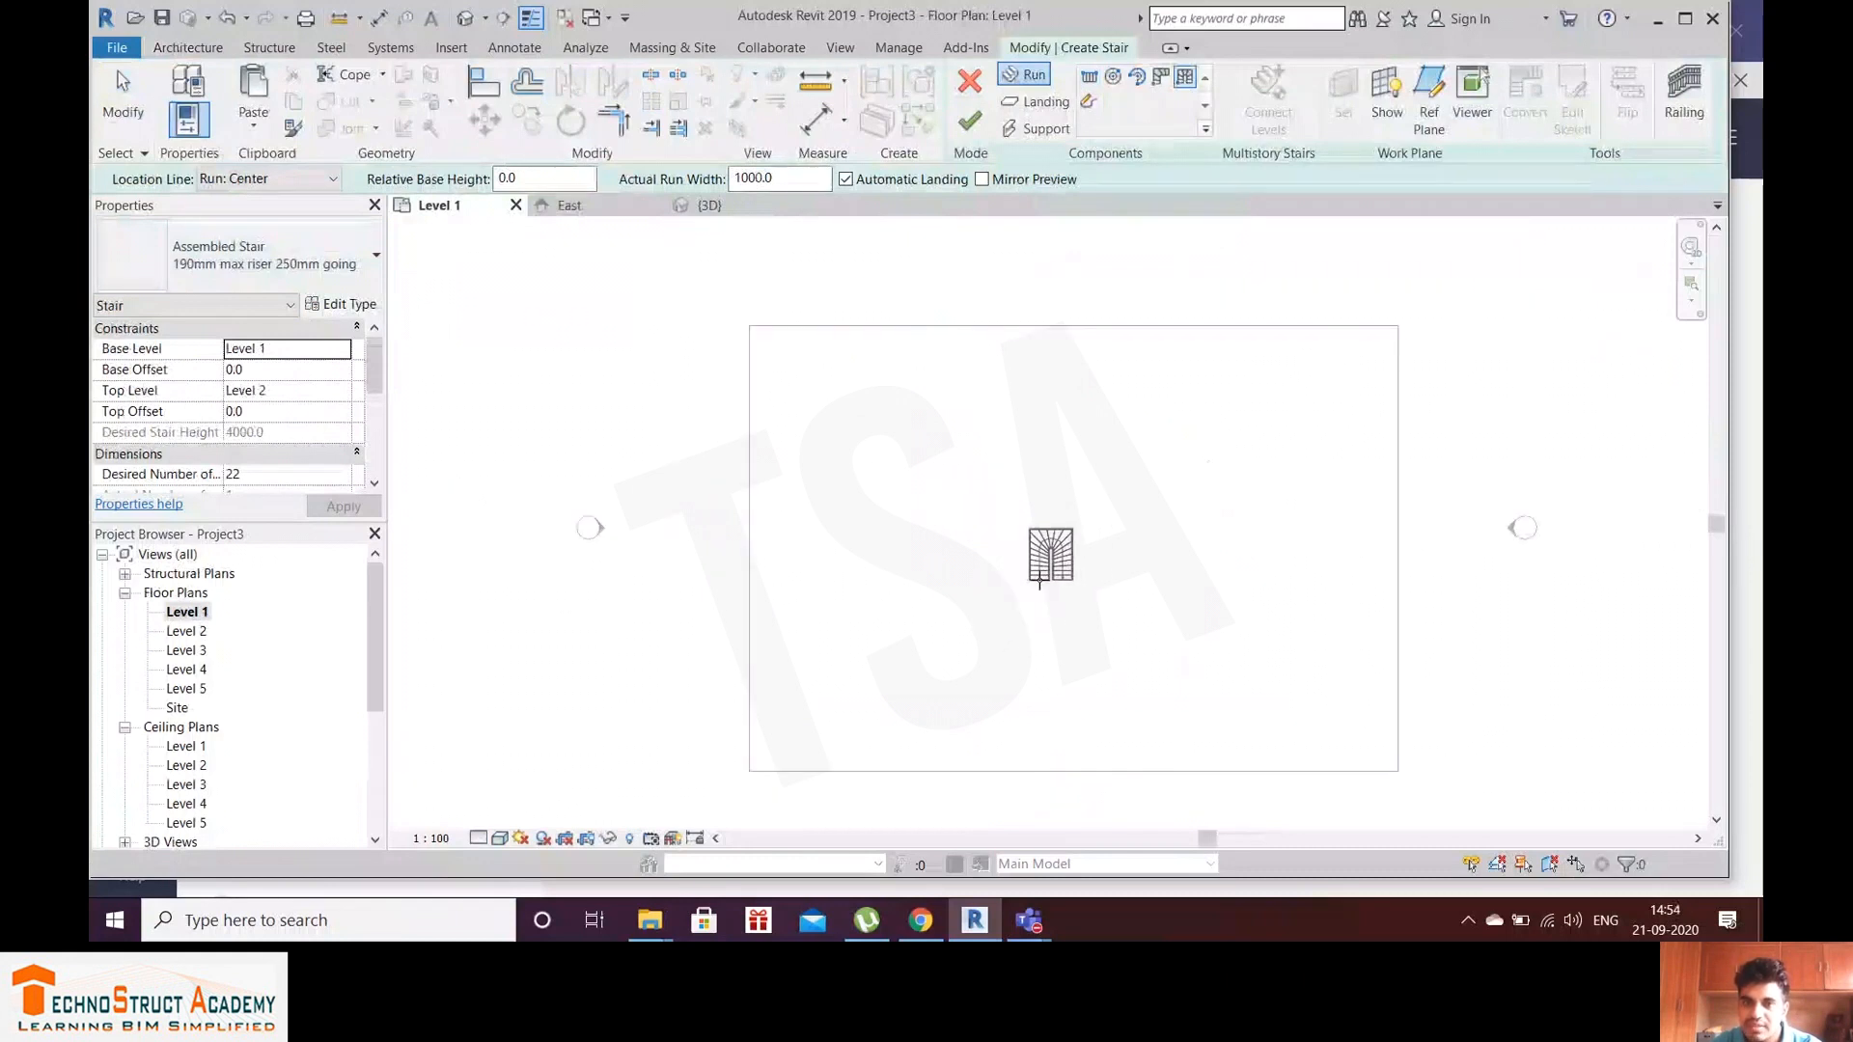
pyautogui.click(1040, 581)
pyautogui.scroll(1, 930, 541)
pyautogui.press('Escape')
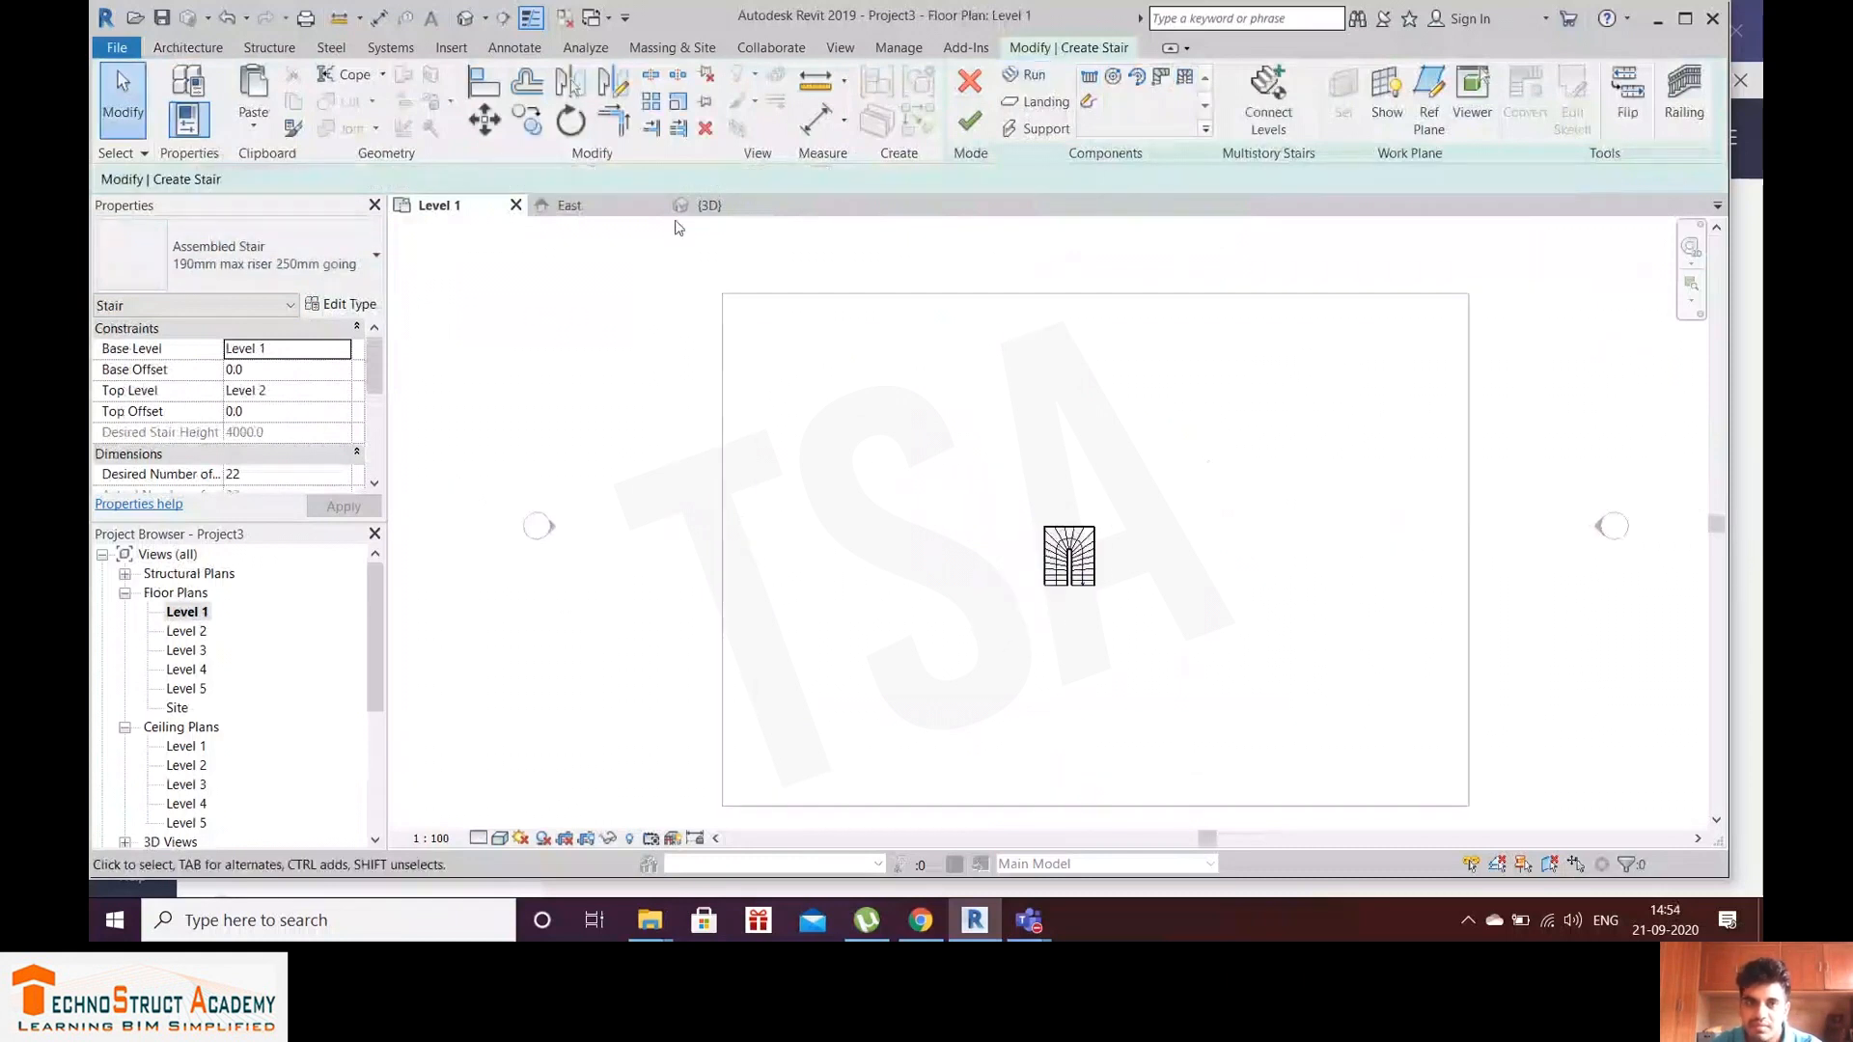
# Step: Finish the winder stair in the default 3D view and dismiss the rail warning
pyautogui.click(465, 17)
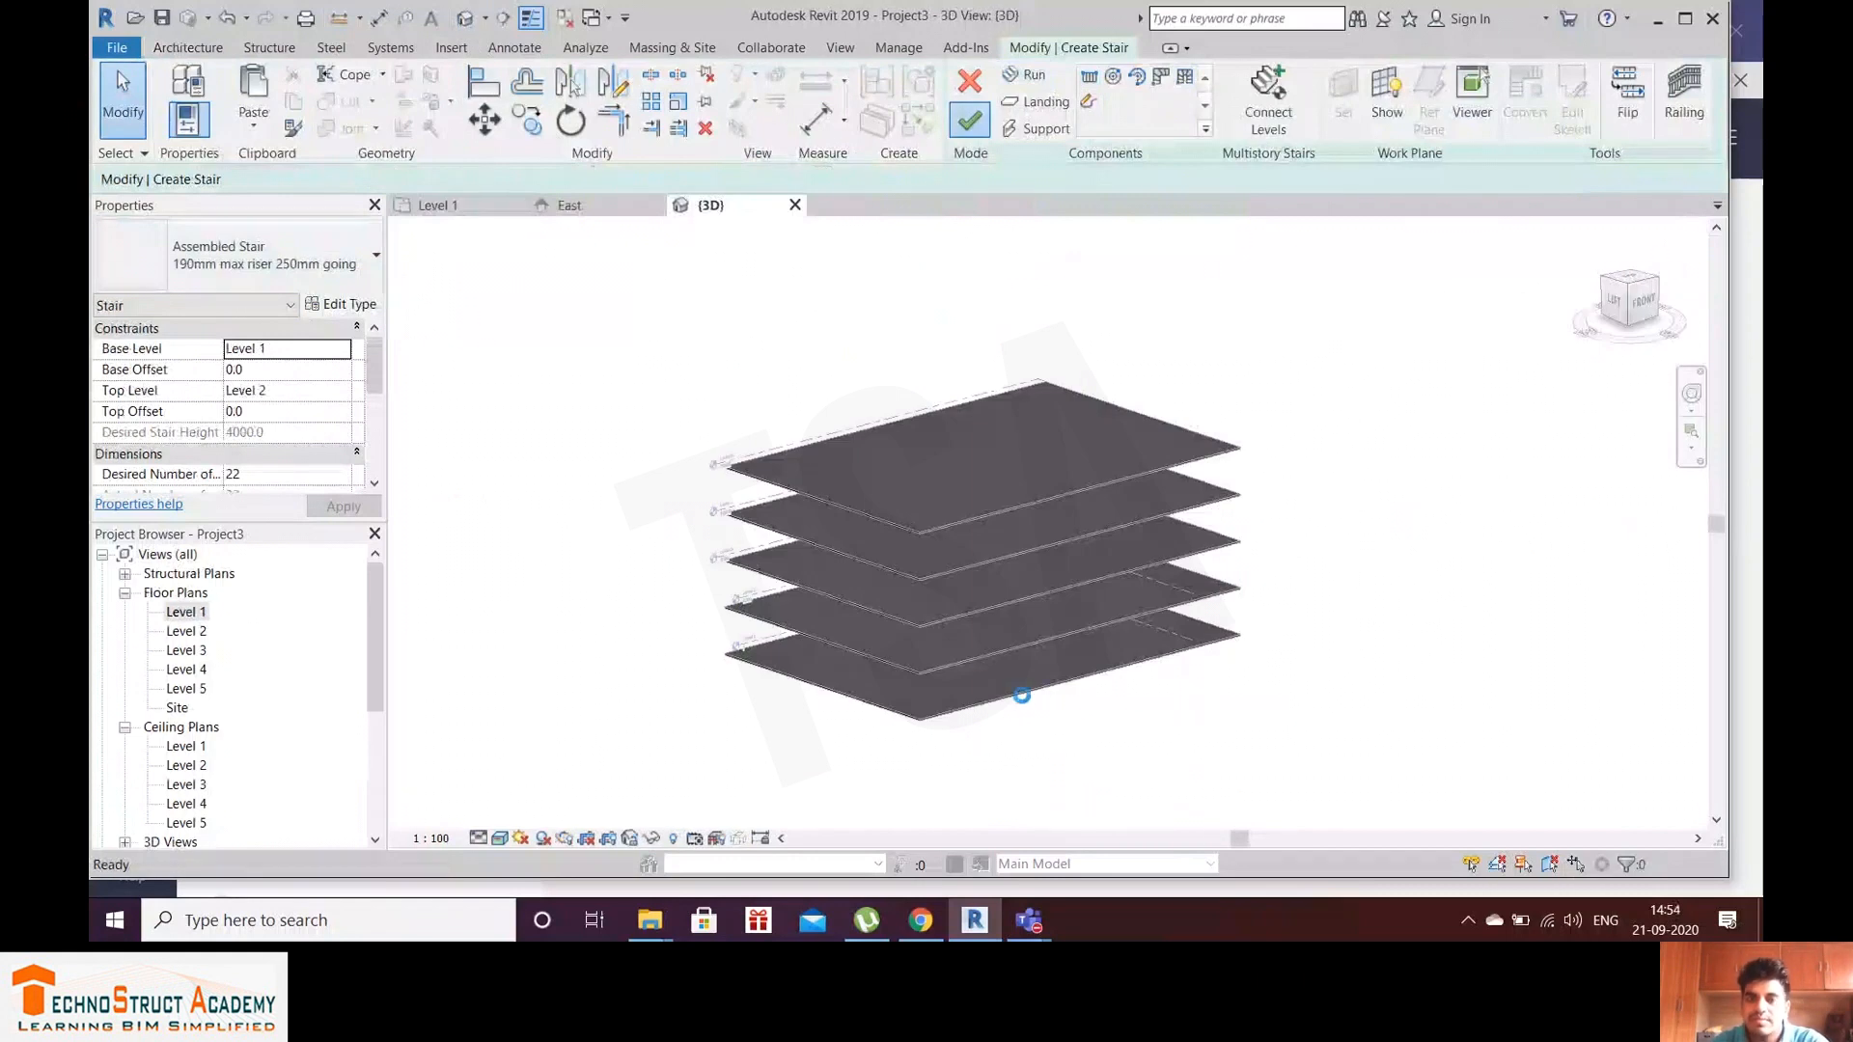
pyautogui.scroll(1, 985, 679)
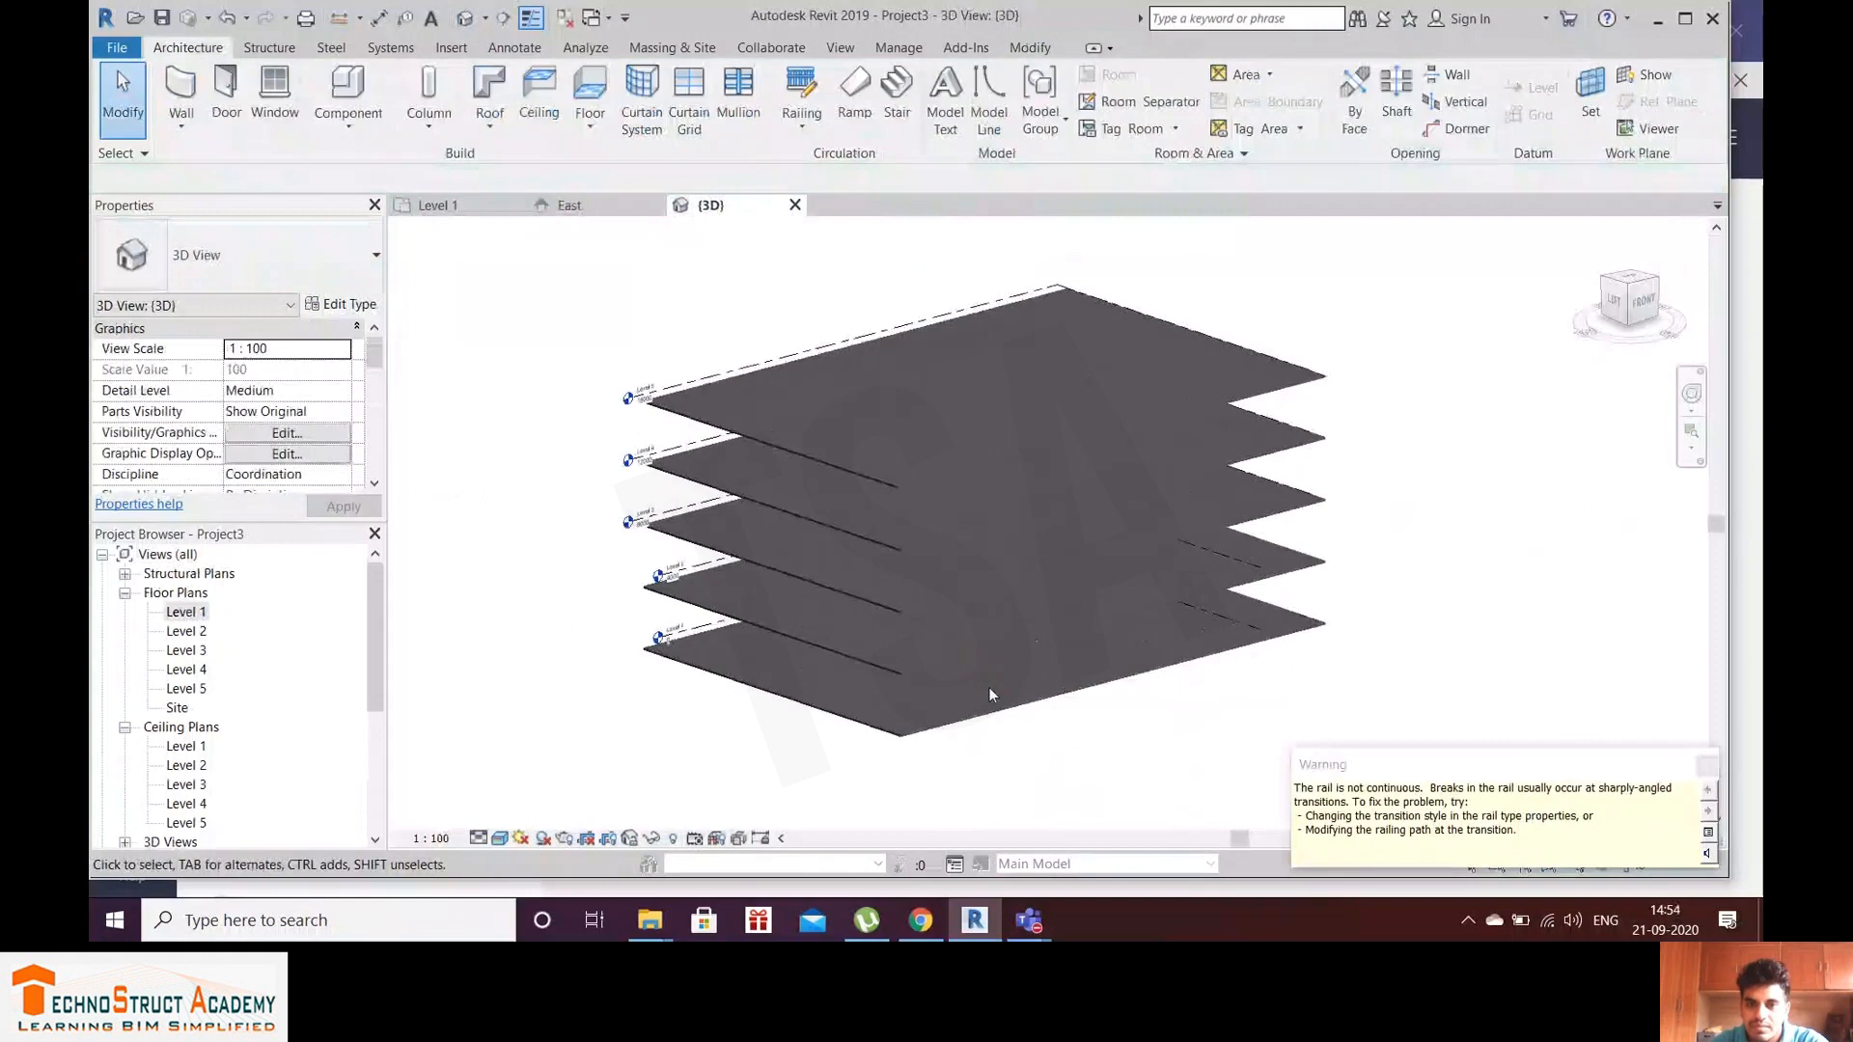
pyautogui.click(1706, 767)
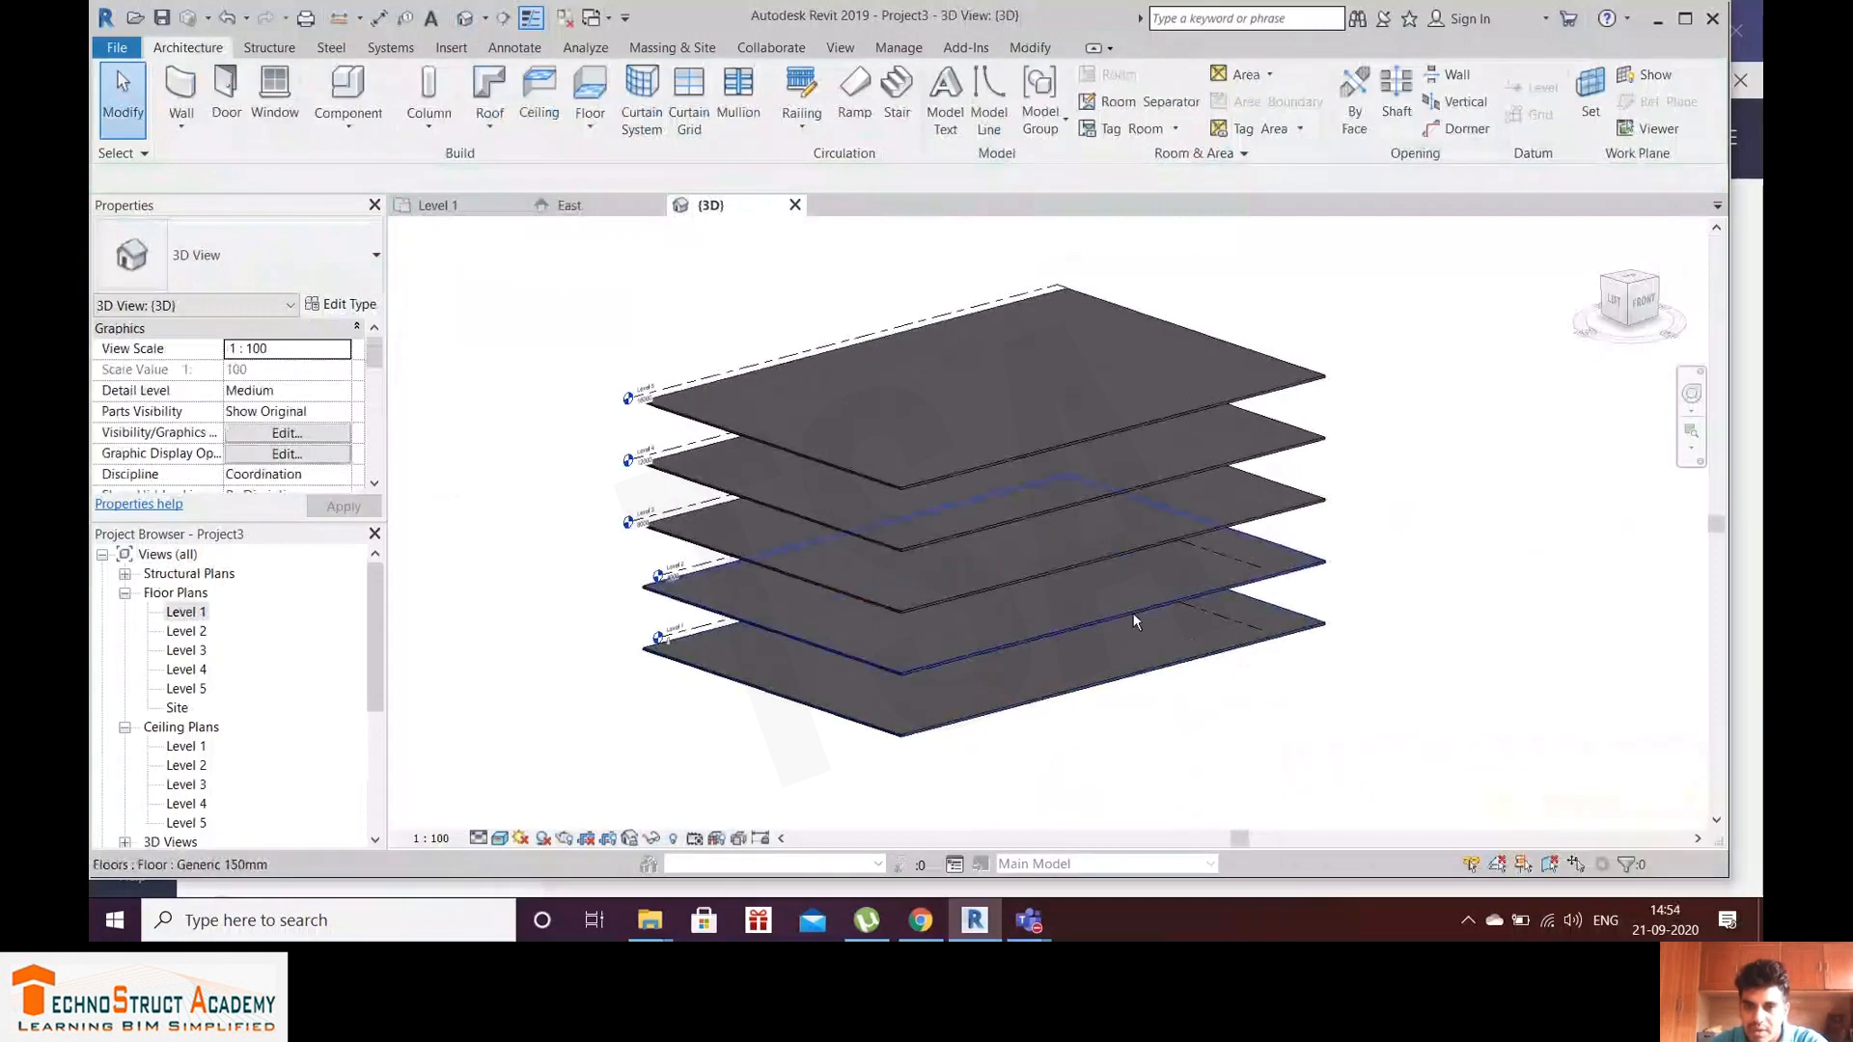
# Step: Copy the winder stair together with its railing and paste them aligned to Levels 2, 3 and 4
pyautogui.keyDown('shift'); pyautogui.moveTo(1126, 621); pyautogui.dragTo(1086, 605, button='middle'); pyautogui.keyUp('shift')
pyautogui.scroll(6, 982, 632)
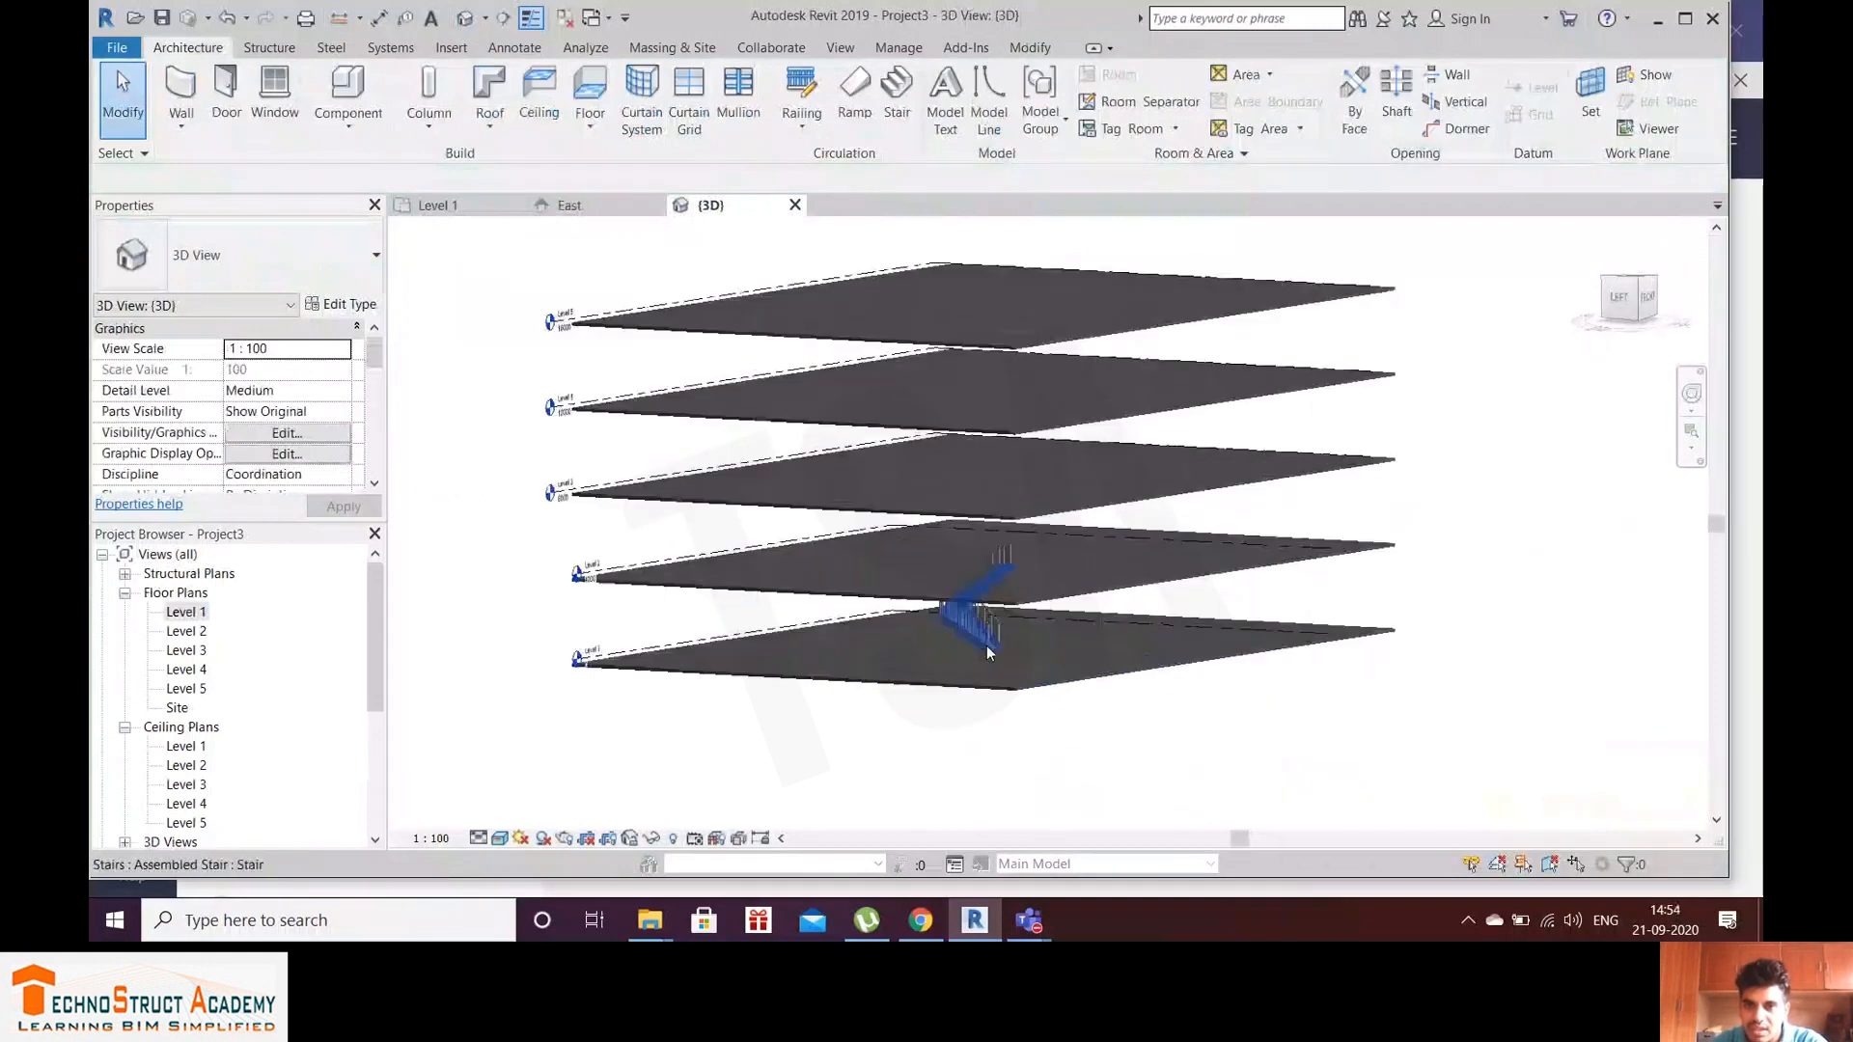
pyautogui.scroll(-4, 1106, 698)
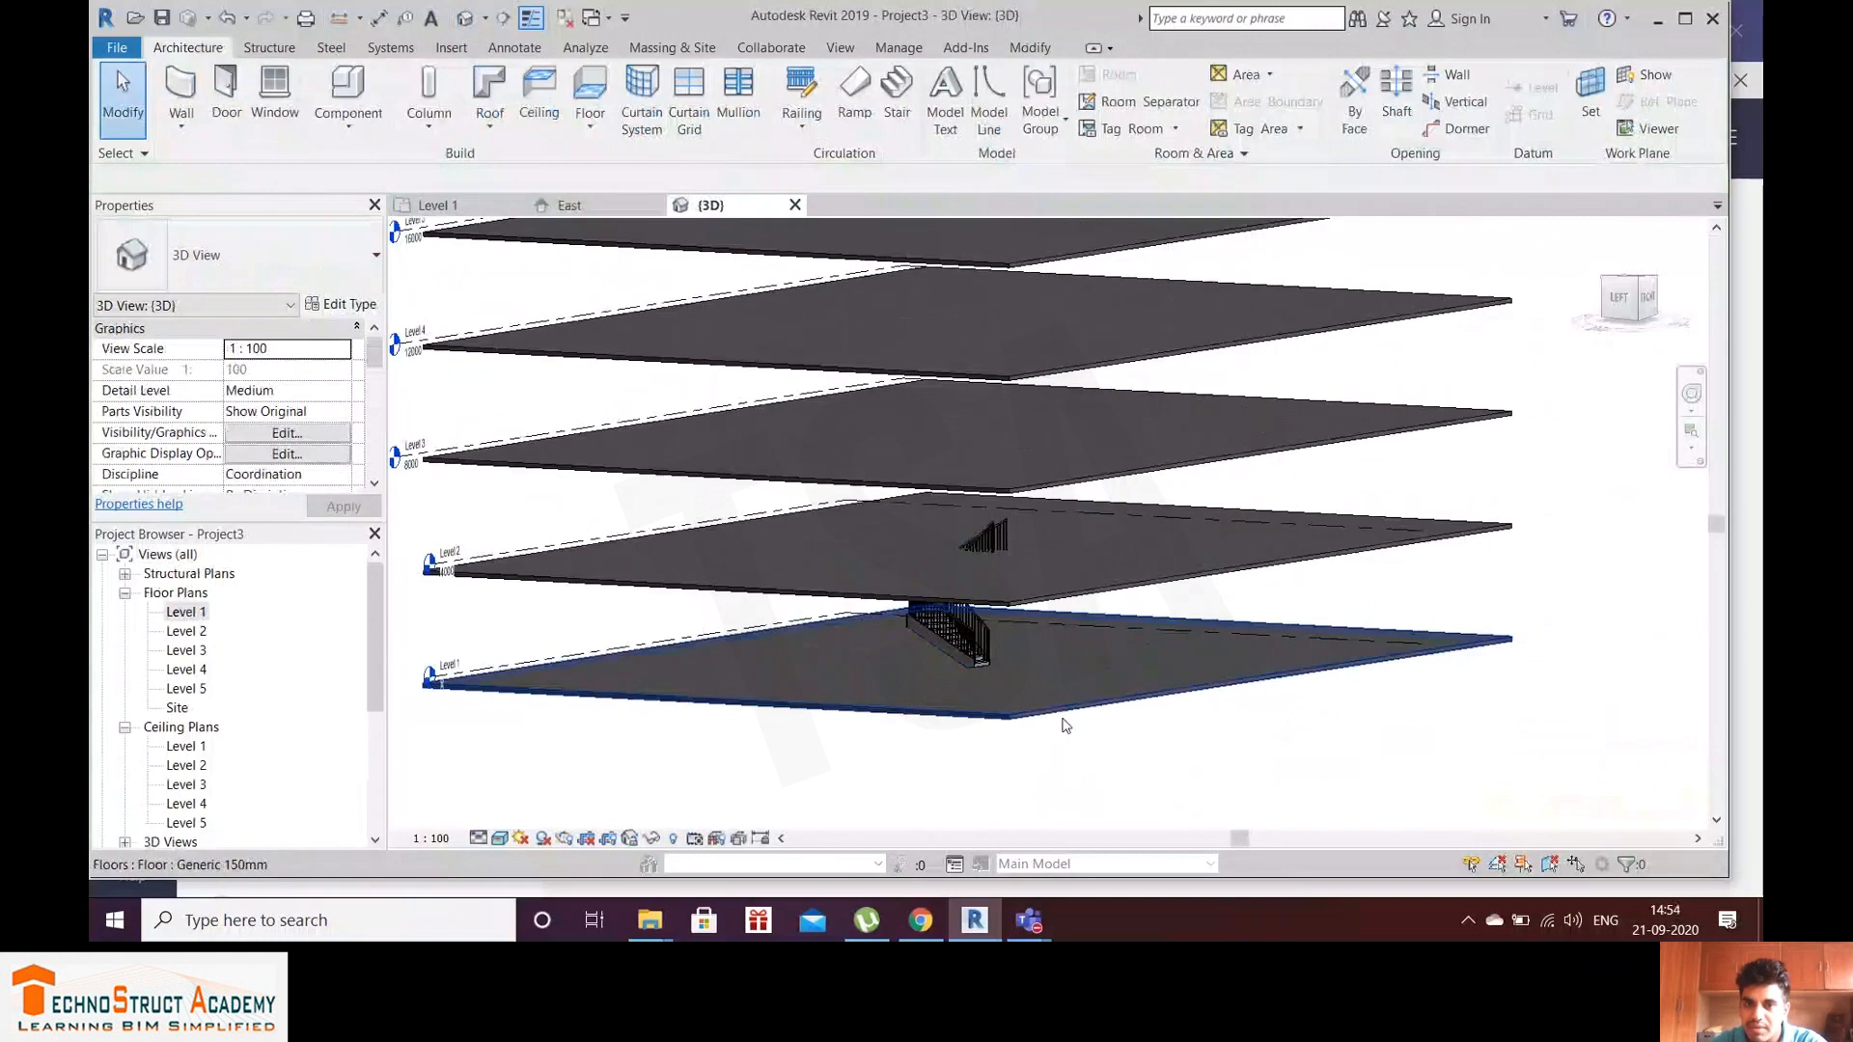
pyautogui.keyDown('shift'); pyautogui.moveTo(1038, 602); pyautogui.dragTo(966, 582, button='middle'); pyautogui.keyUp('shift')
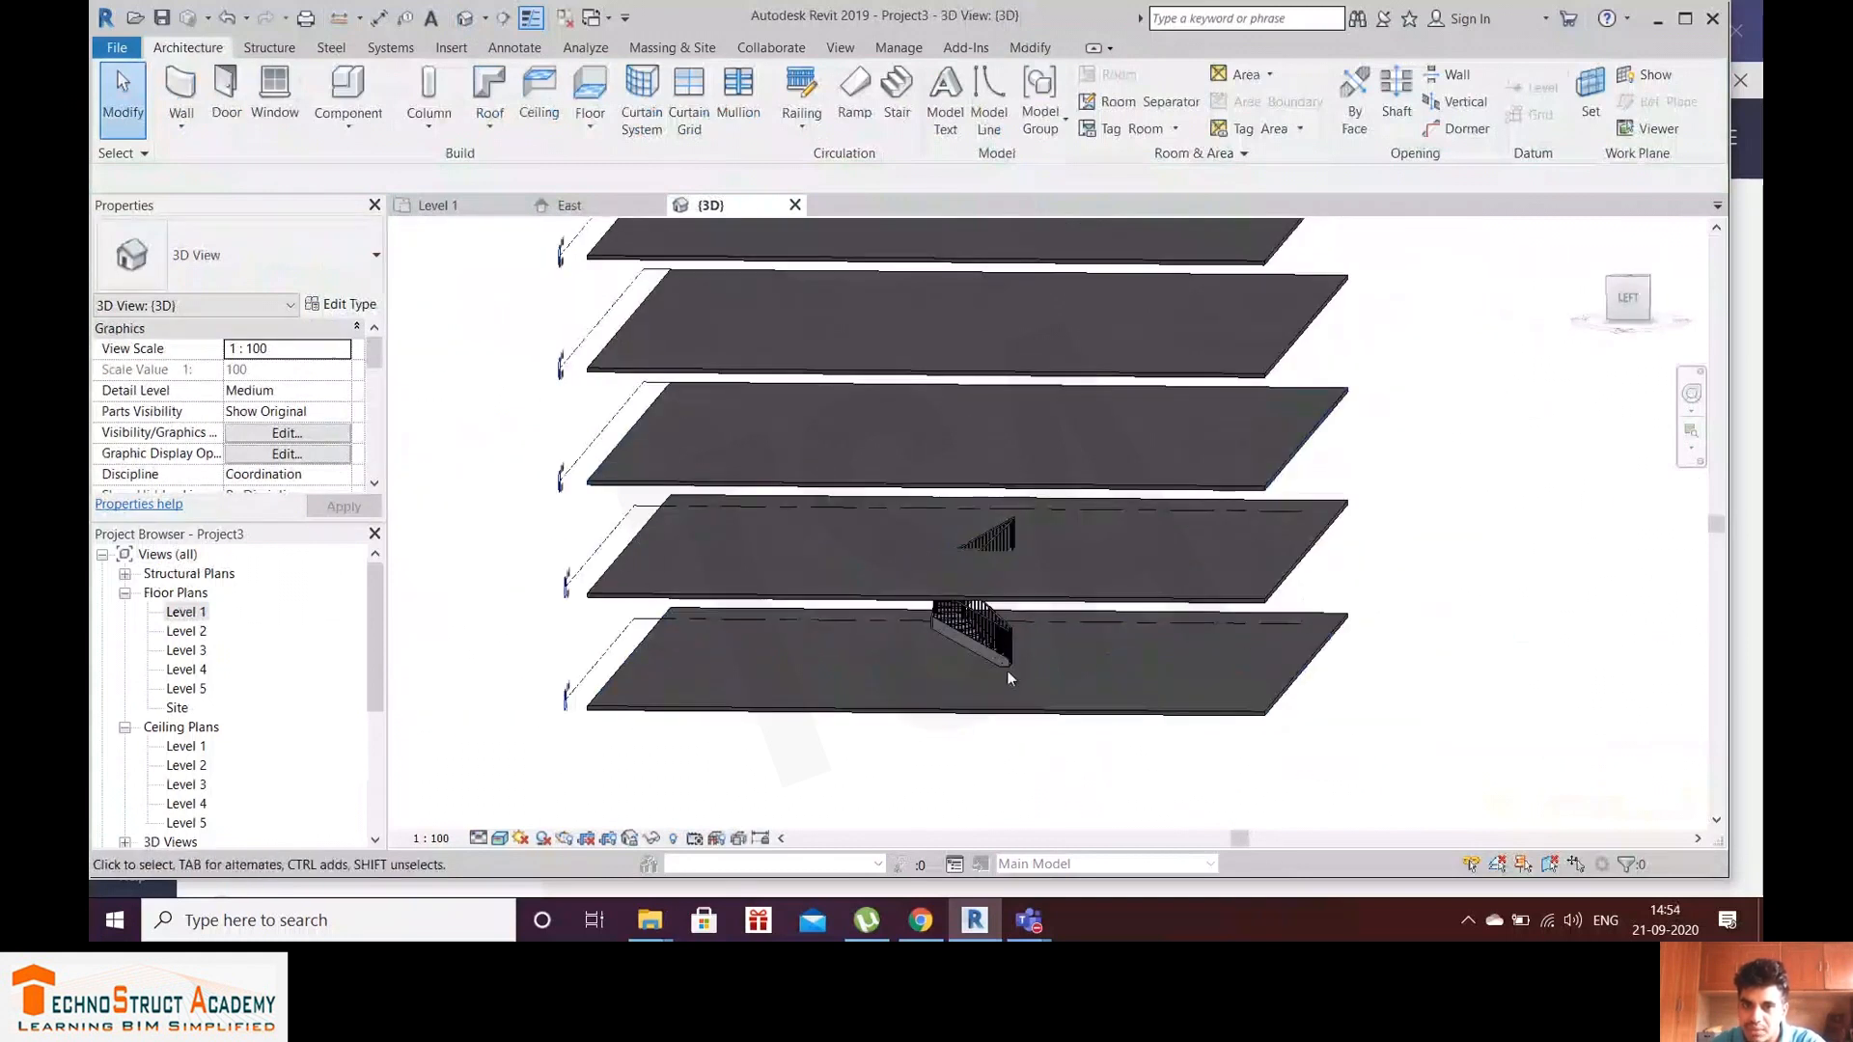
pyautogui.click(998, 630)
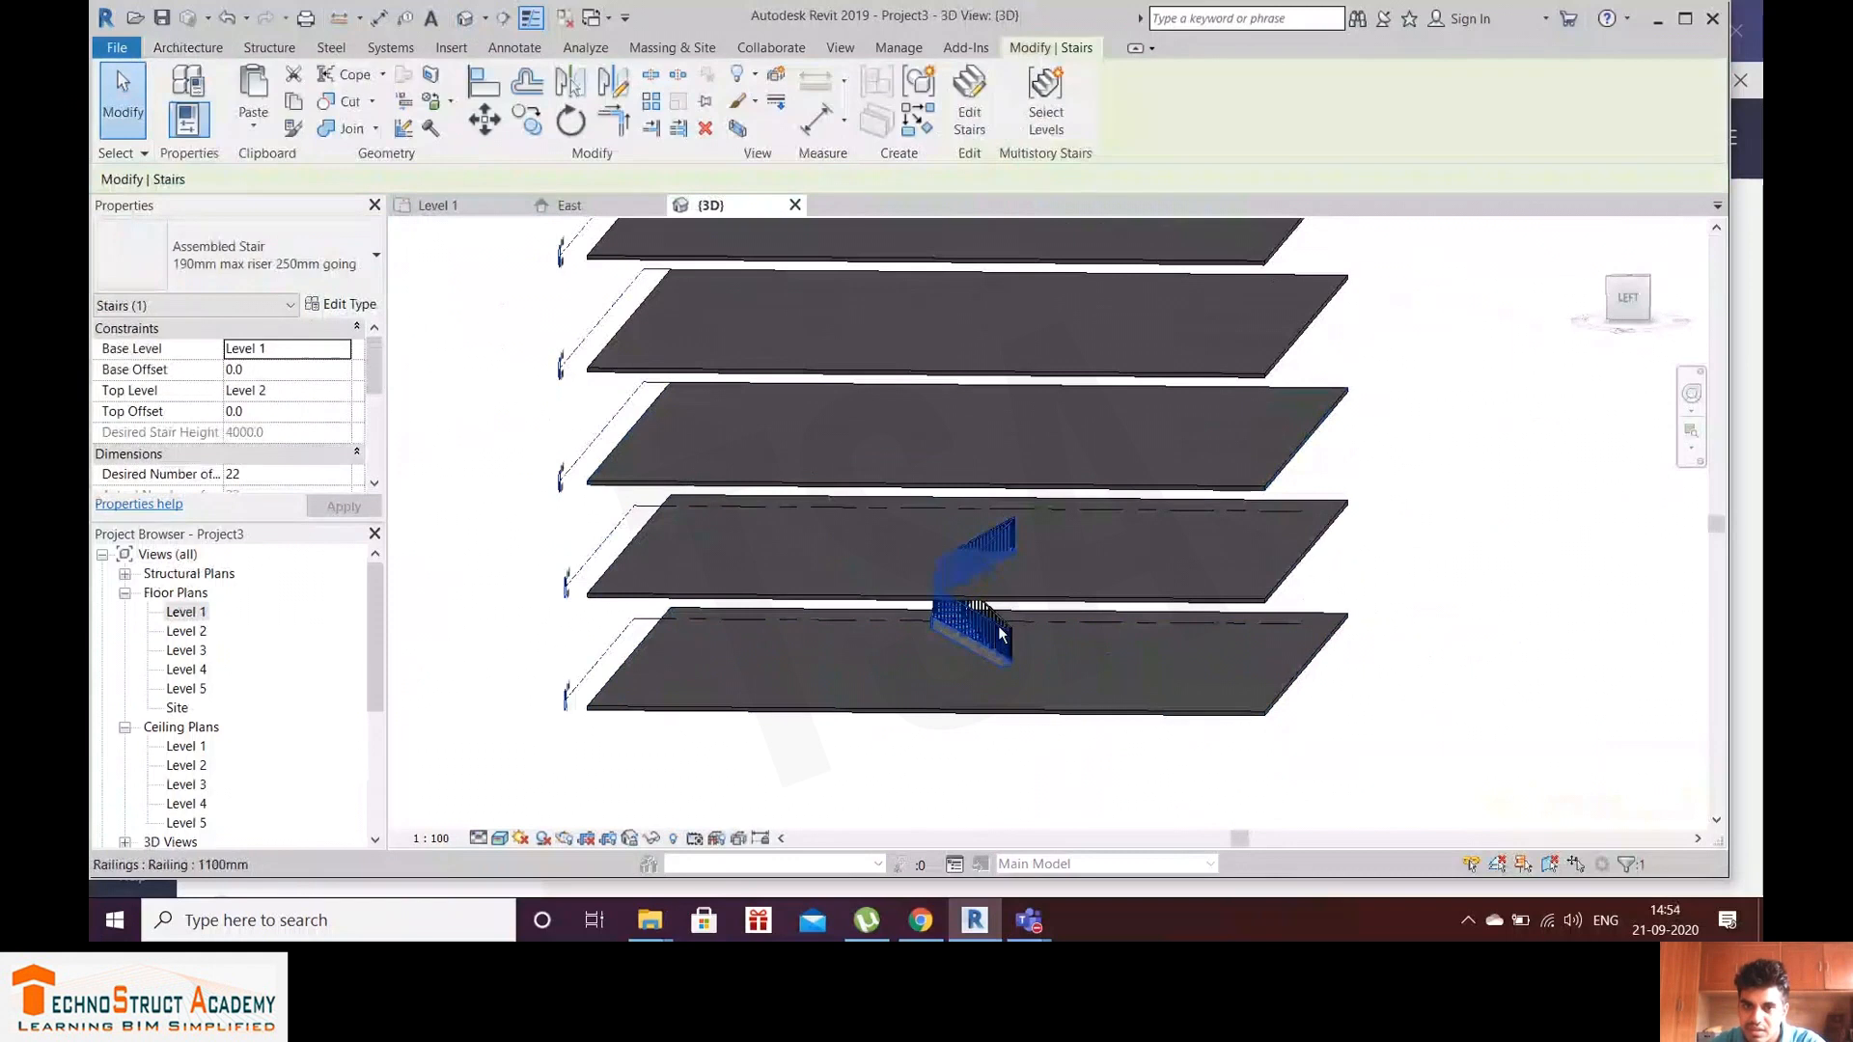
pyautogui.keyDown('ctrl'); pyautogui.click(1003, 622); pyautogui.keyUp('ctrl')
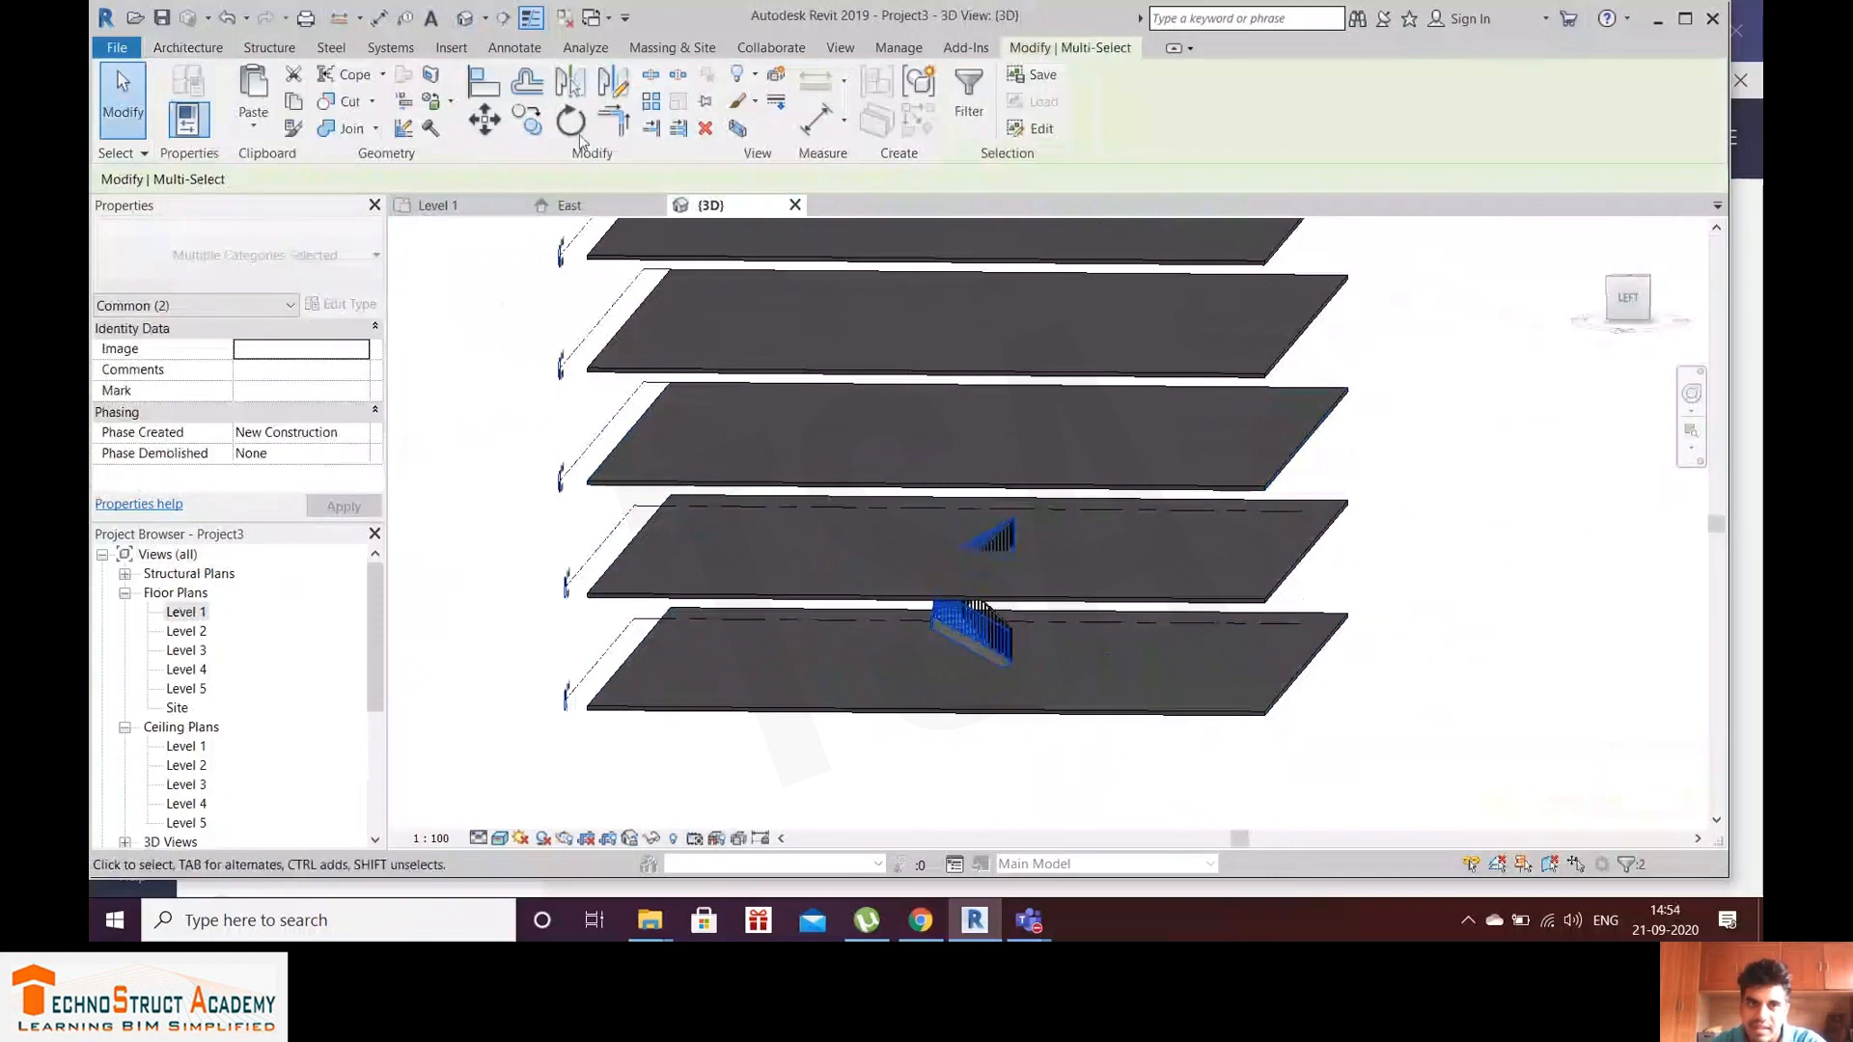
pyautogui.click(294, 102)
pyautogui.click(256, 128)
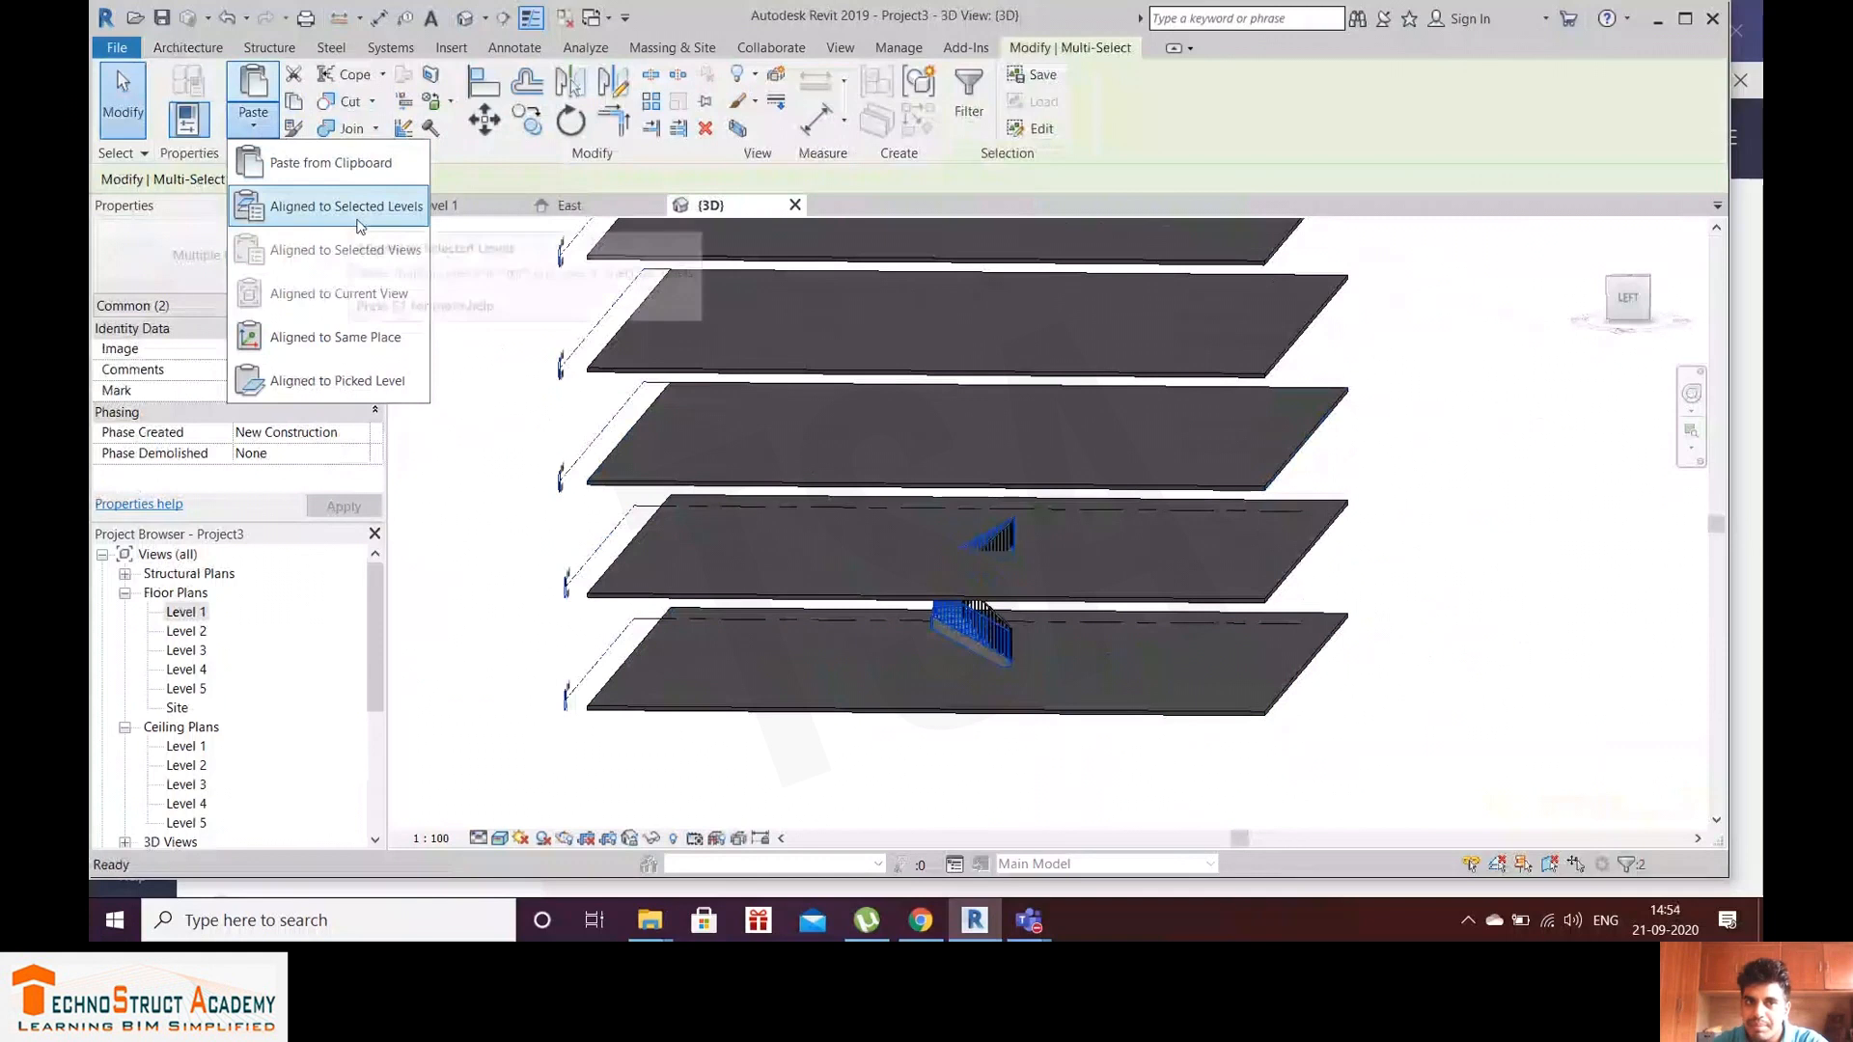
pyautogui.click(383, 207)
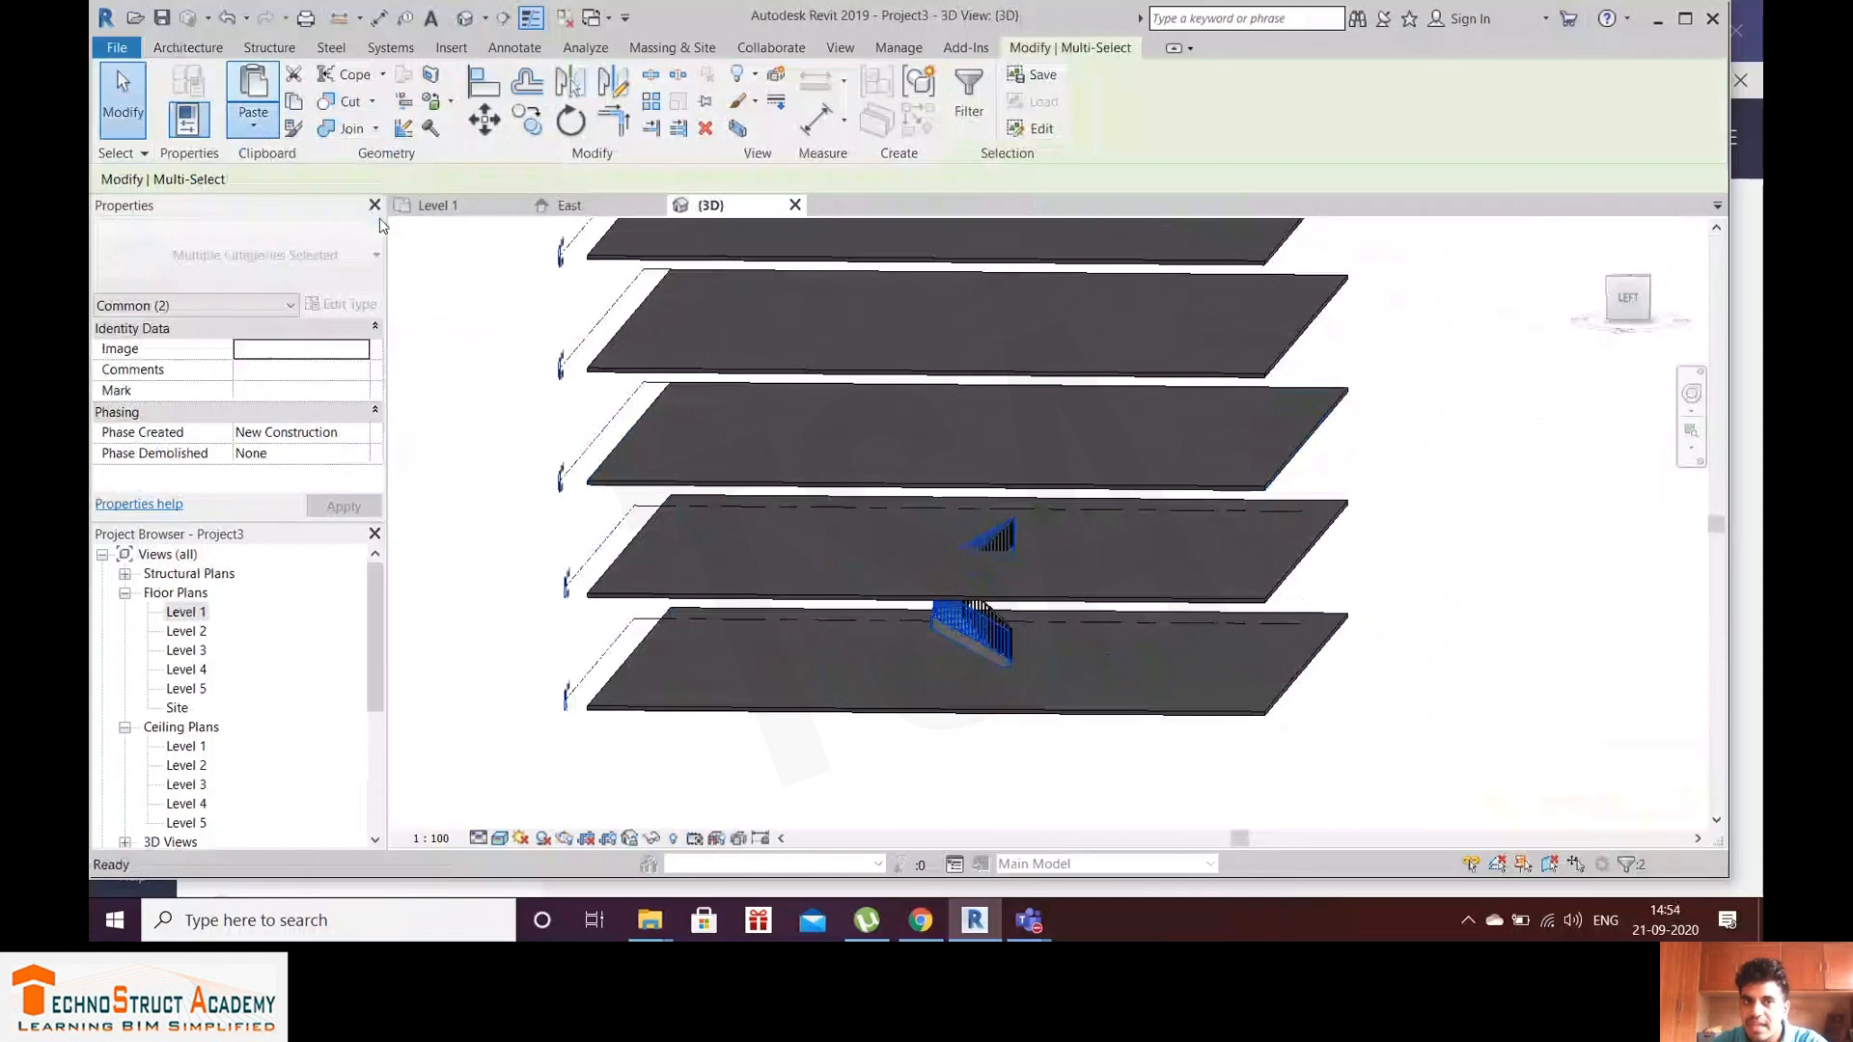
pyautogui.moveTo(816, 323); pyautogui.dragTo(815, 353)
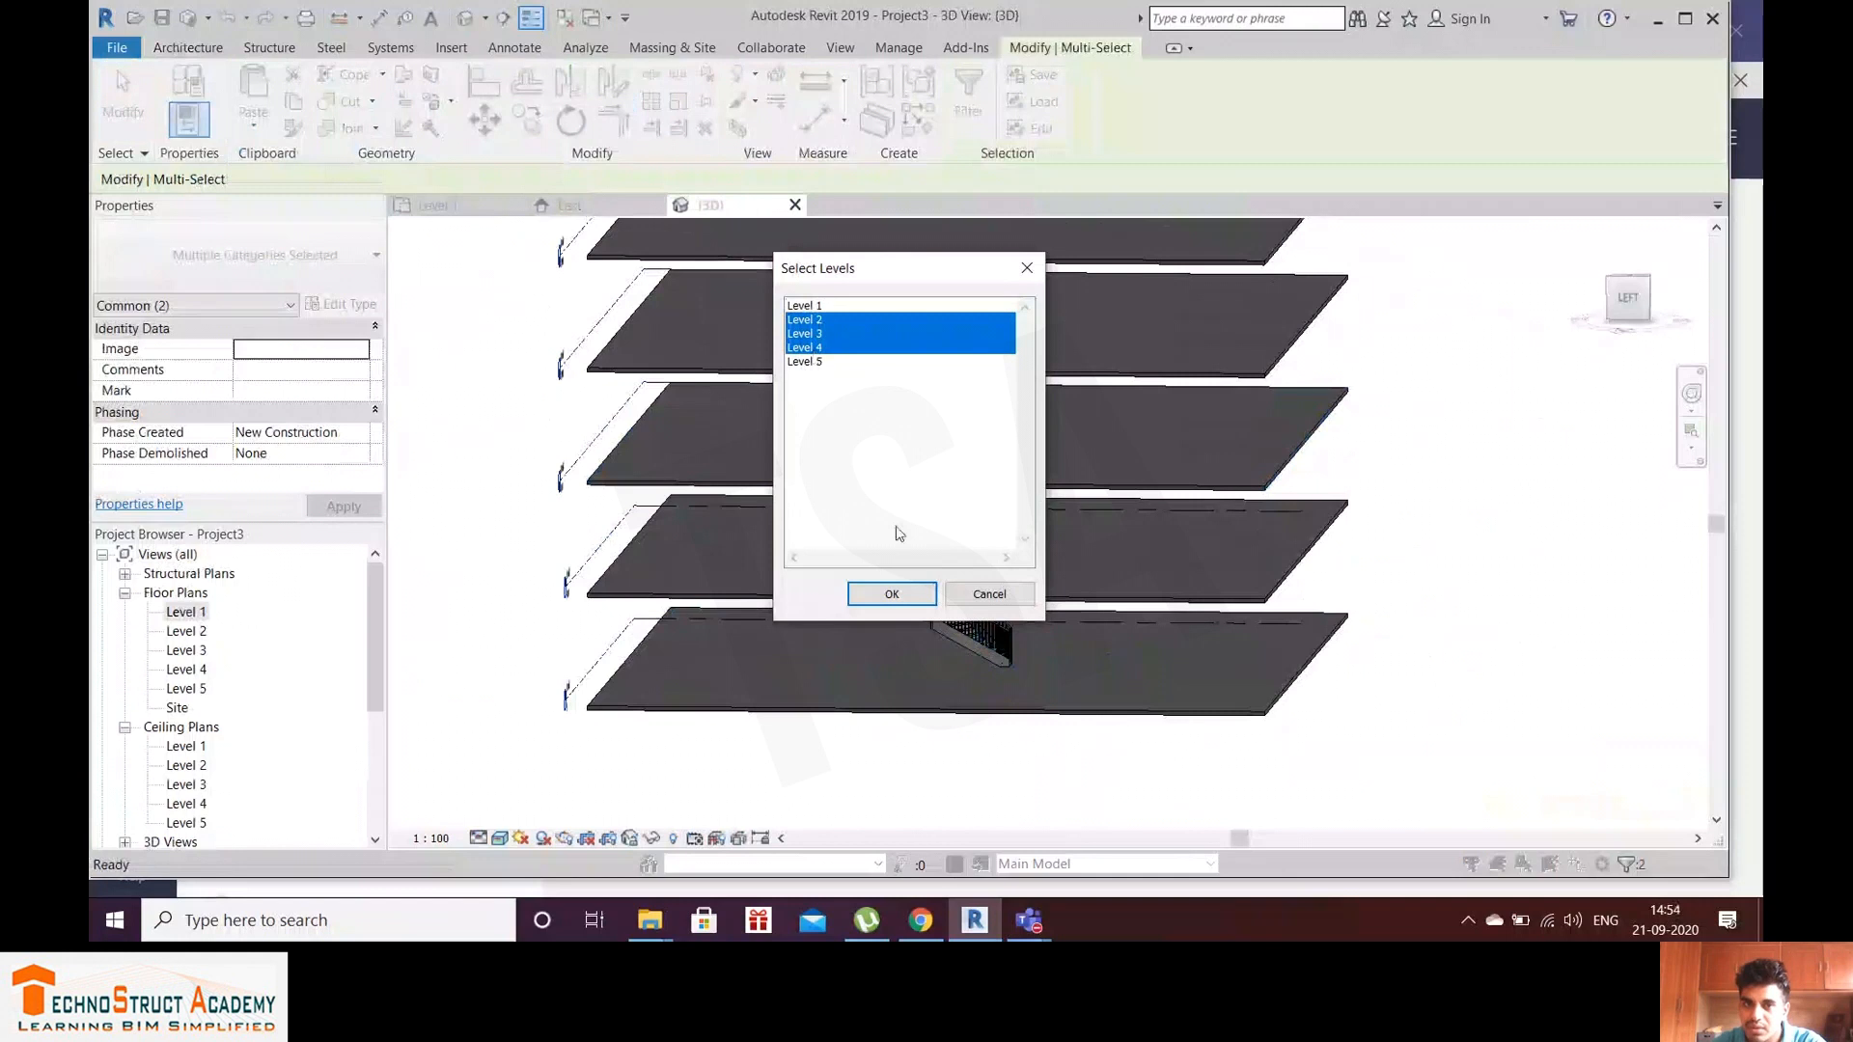
pyautogui.click(890, 593)
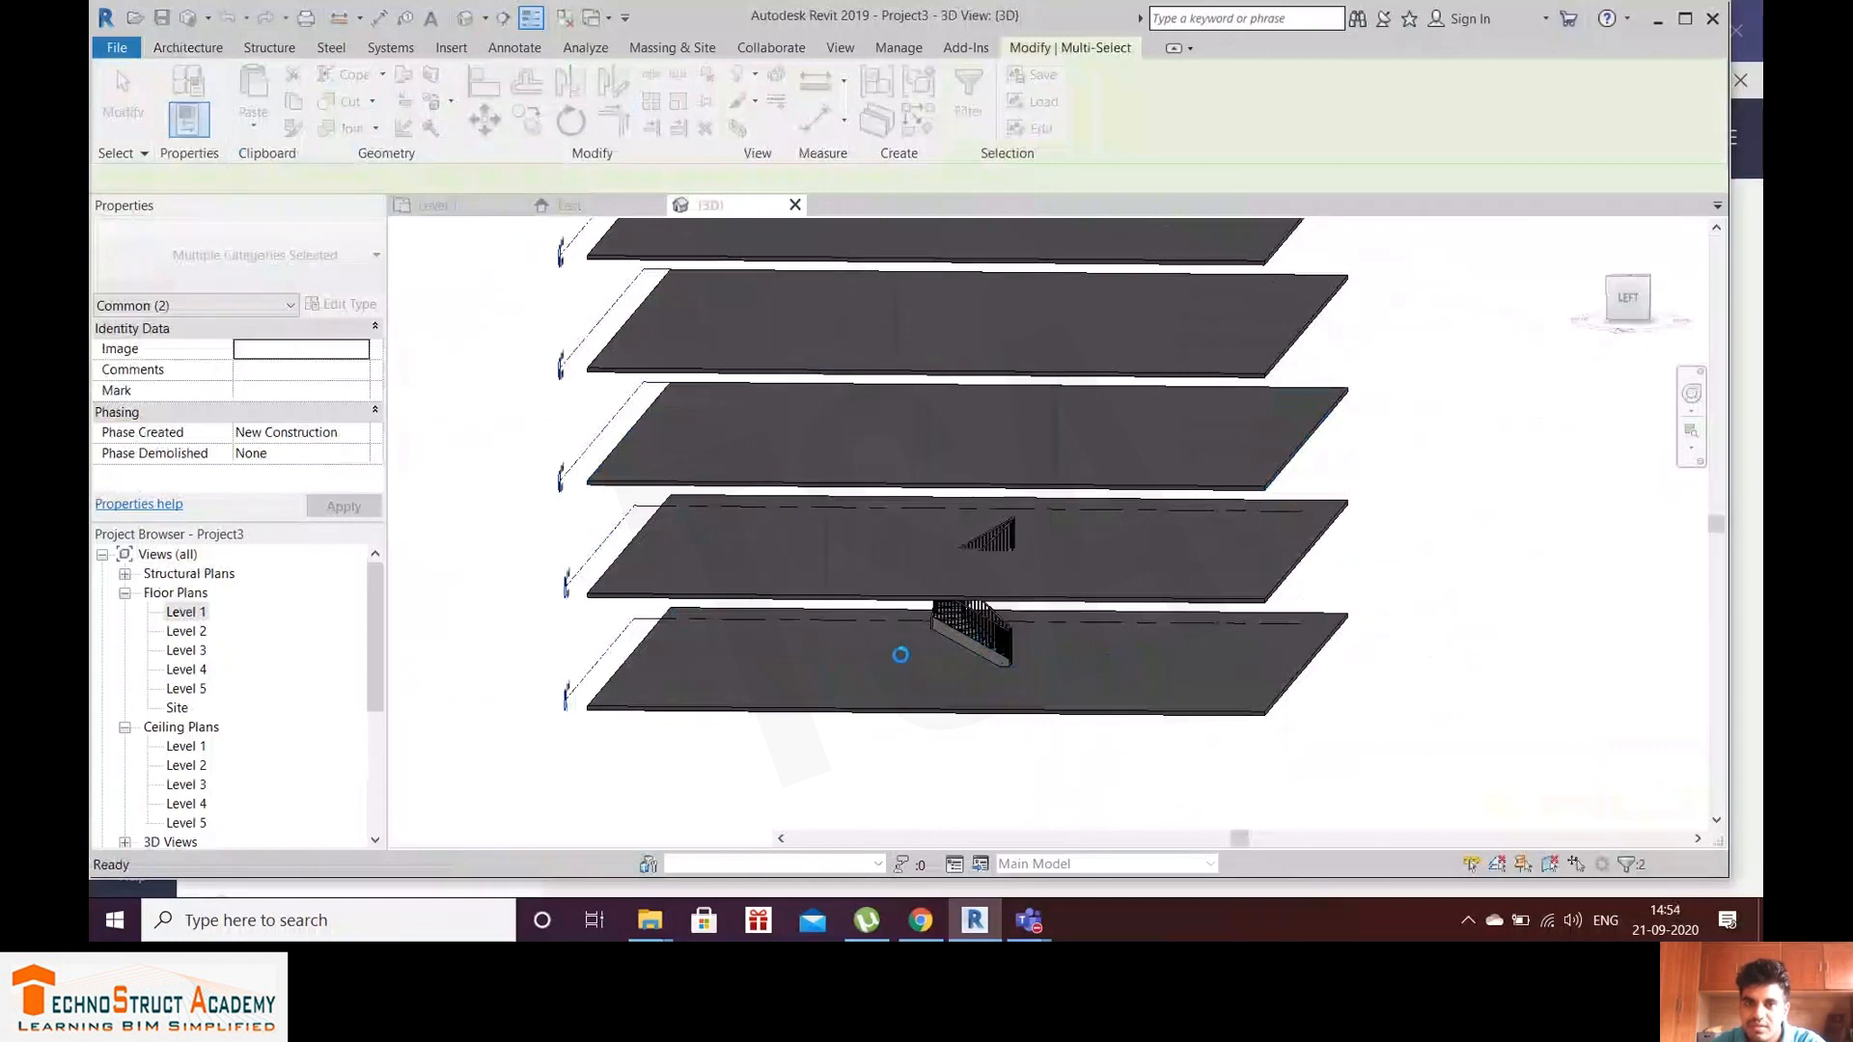
pyautogui.scroll(-3, 906, 653)
pyautogui.scroll(2, 1066, 520)
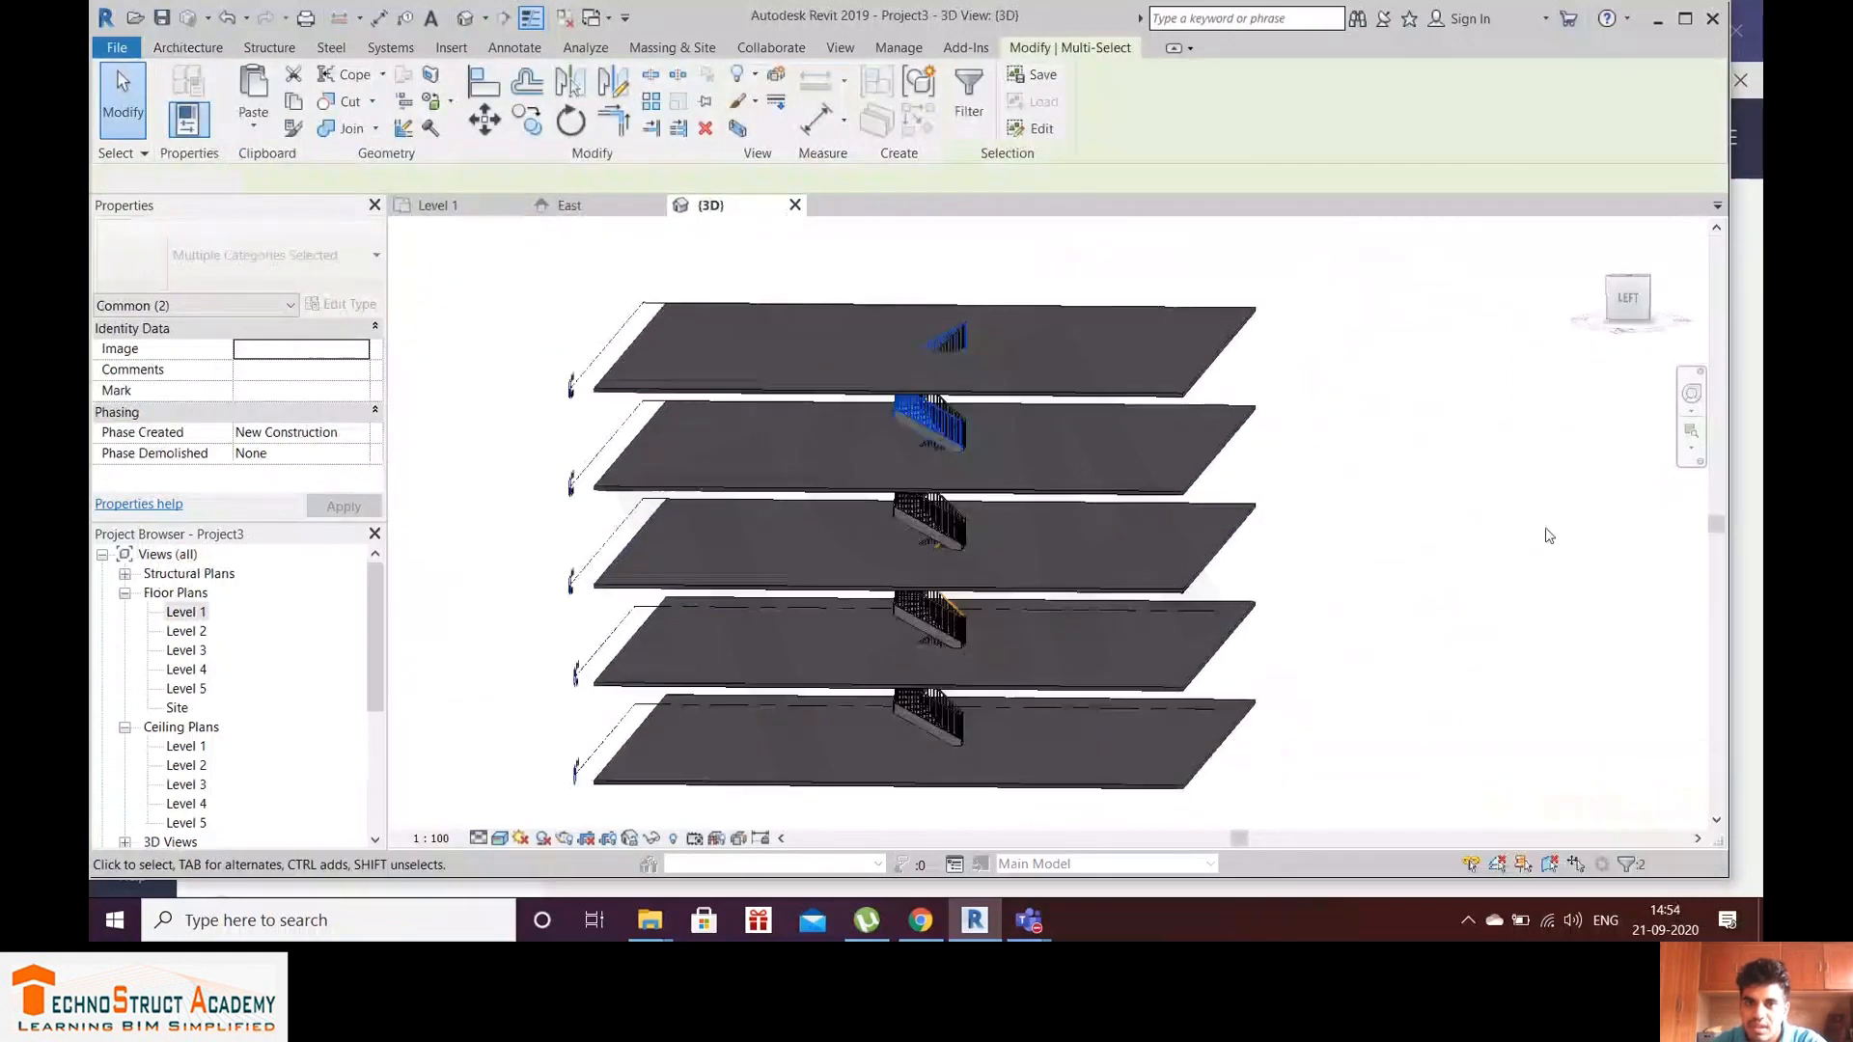
pyautogui.click(1483, 639)
# Step: Examine from several angles how the stacked stairs meet the floor slabs at each level
pyautogui.keyDown('shift'); pyautogui.moveTo(1390, 662); pyautogui.dragTo(877, 671, button='middle'); pyautogui.keyUp('shift')
pyautogui.scroll(5, 876, 672)
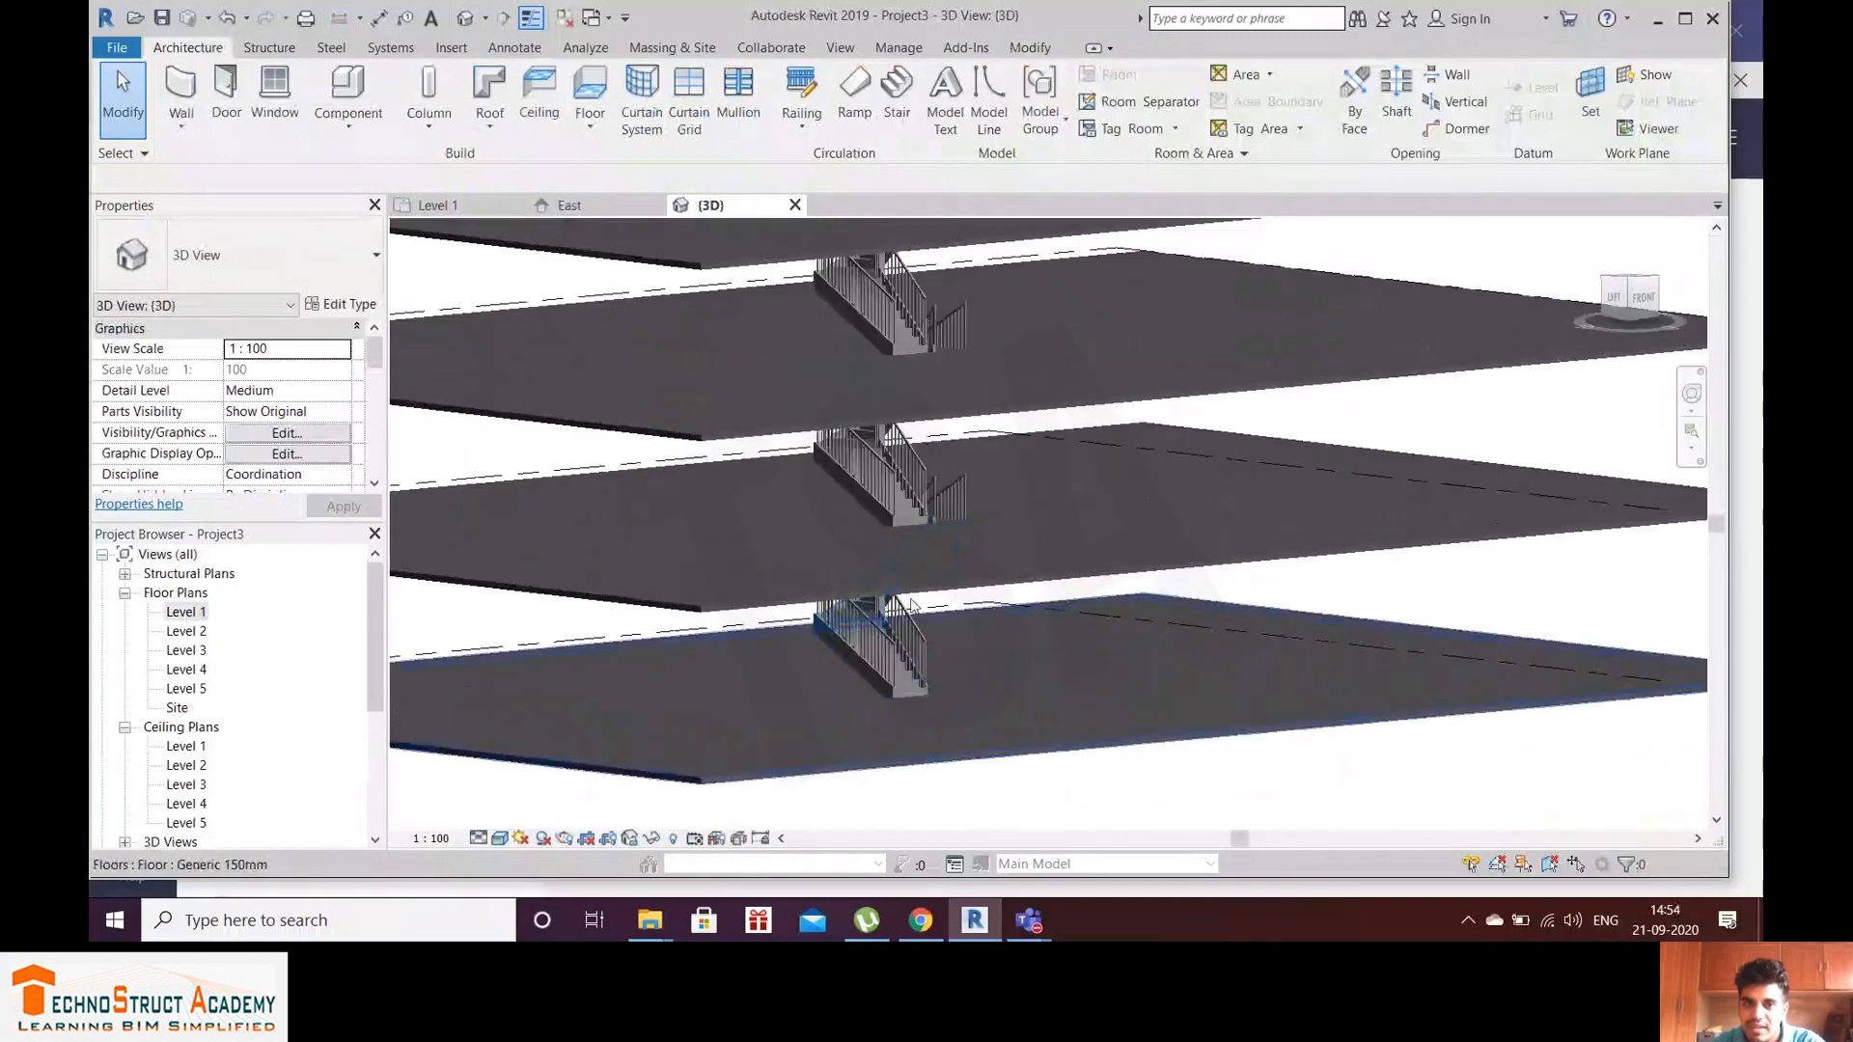
pyautogui.keyDown('shift'); pyautogui.moveTo(911, 605); pyautogui.dragTo(1029, 612, button='middle'); pyautogui.keyUp('shift')
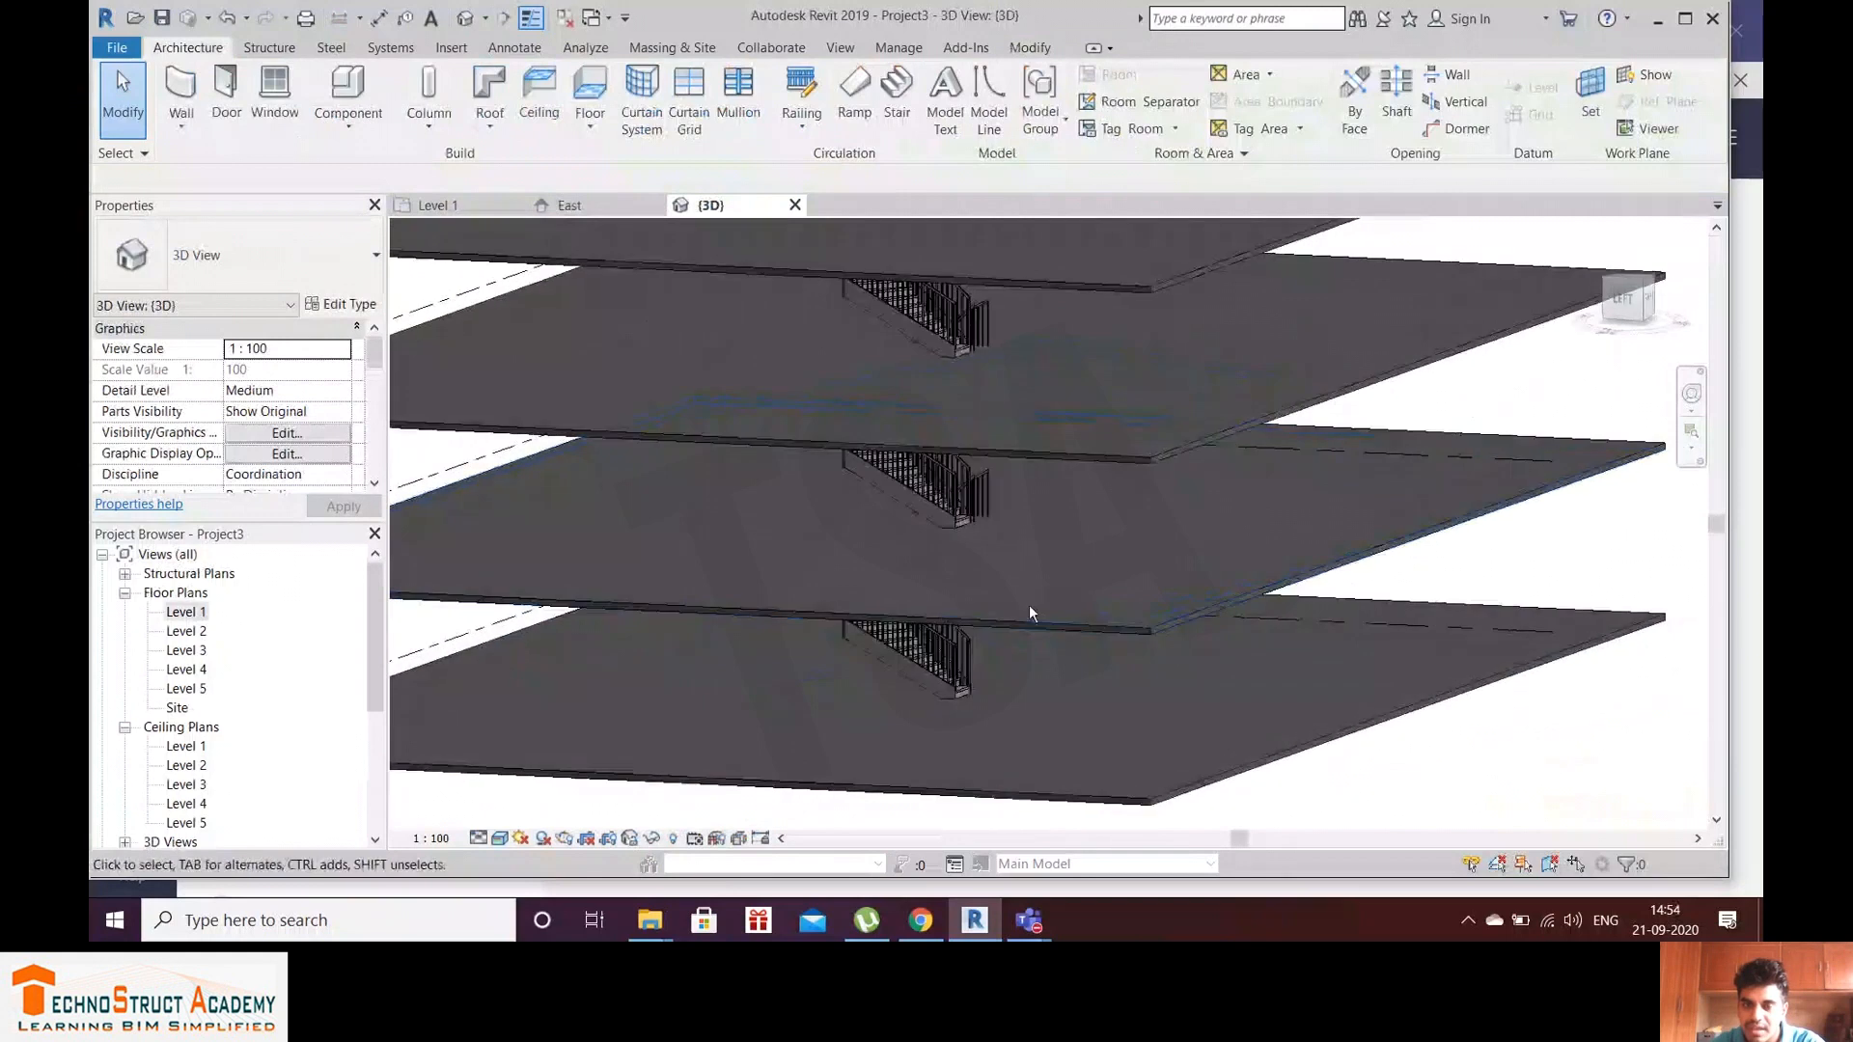
pyautogui.scroll(5, 936, 525)
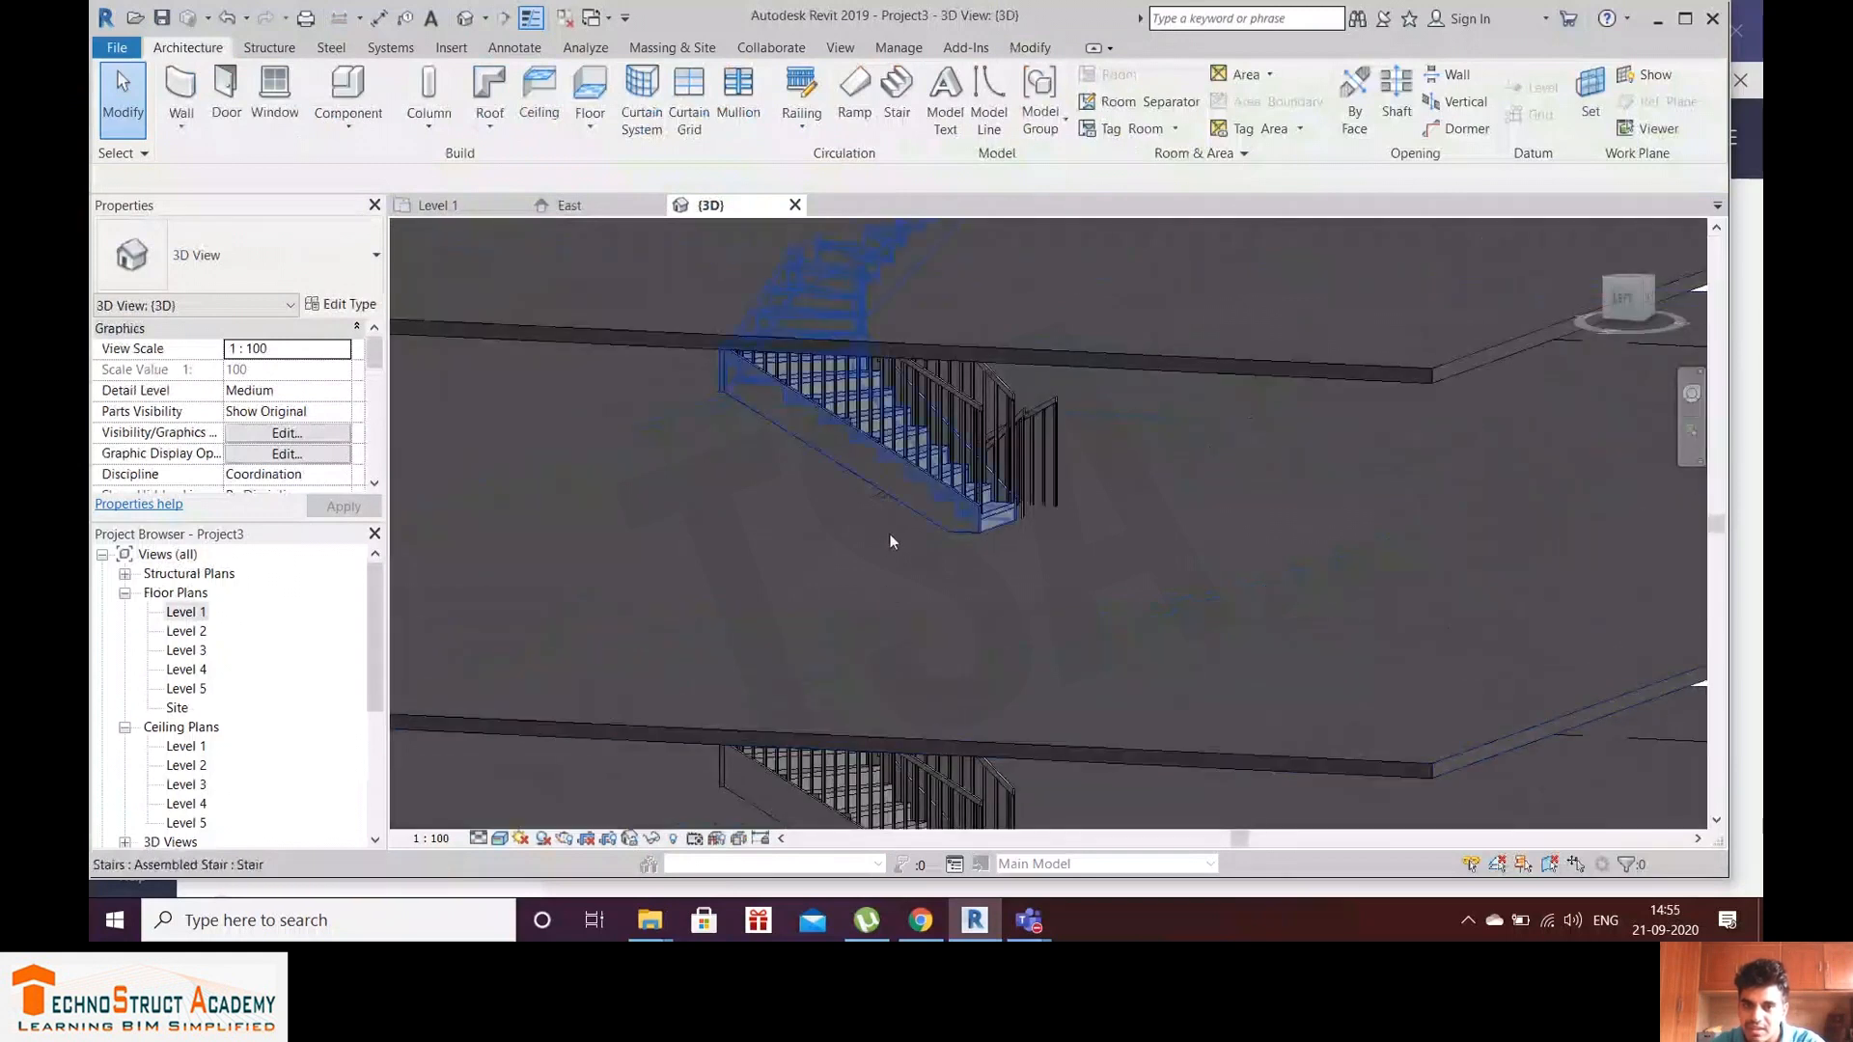
pyautogui.scroll(-6, 890, 541)
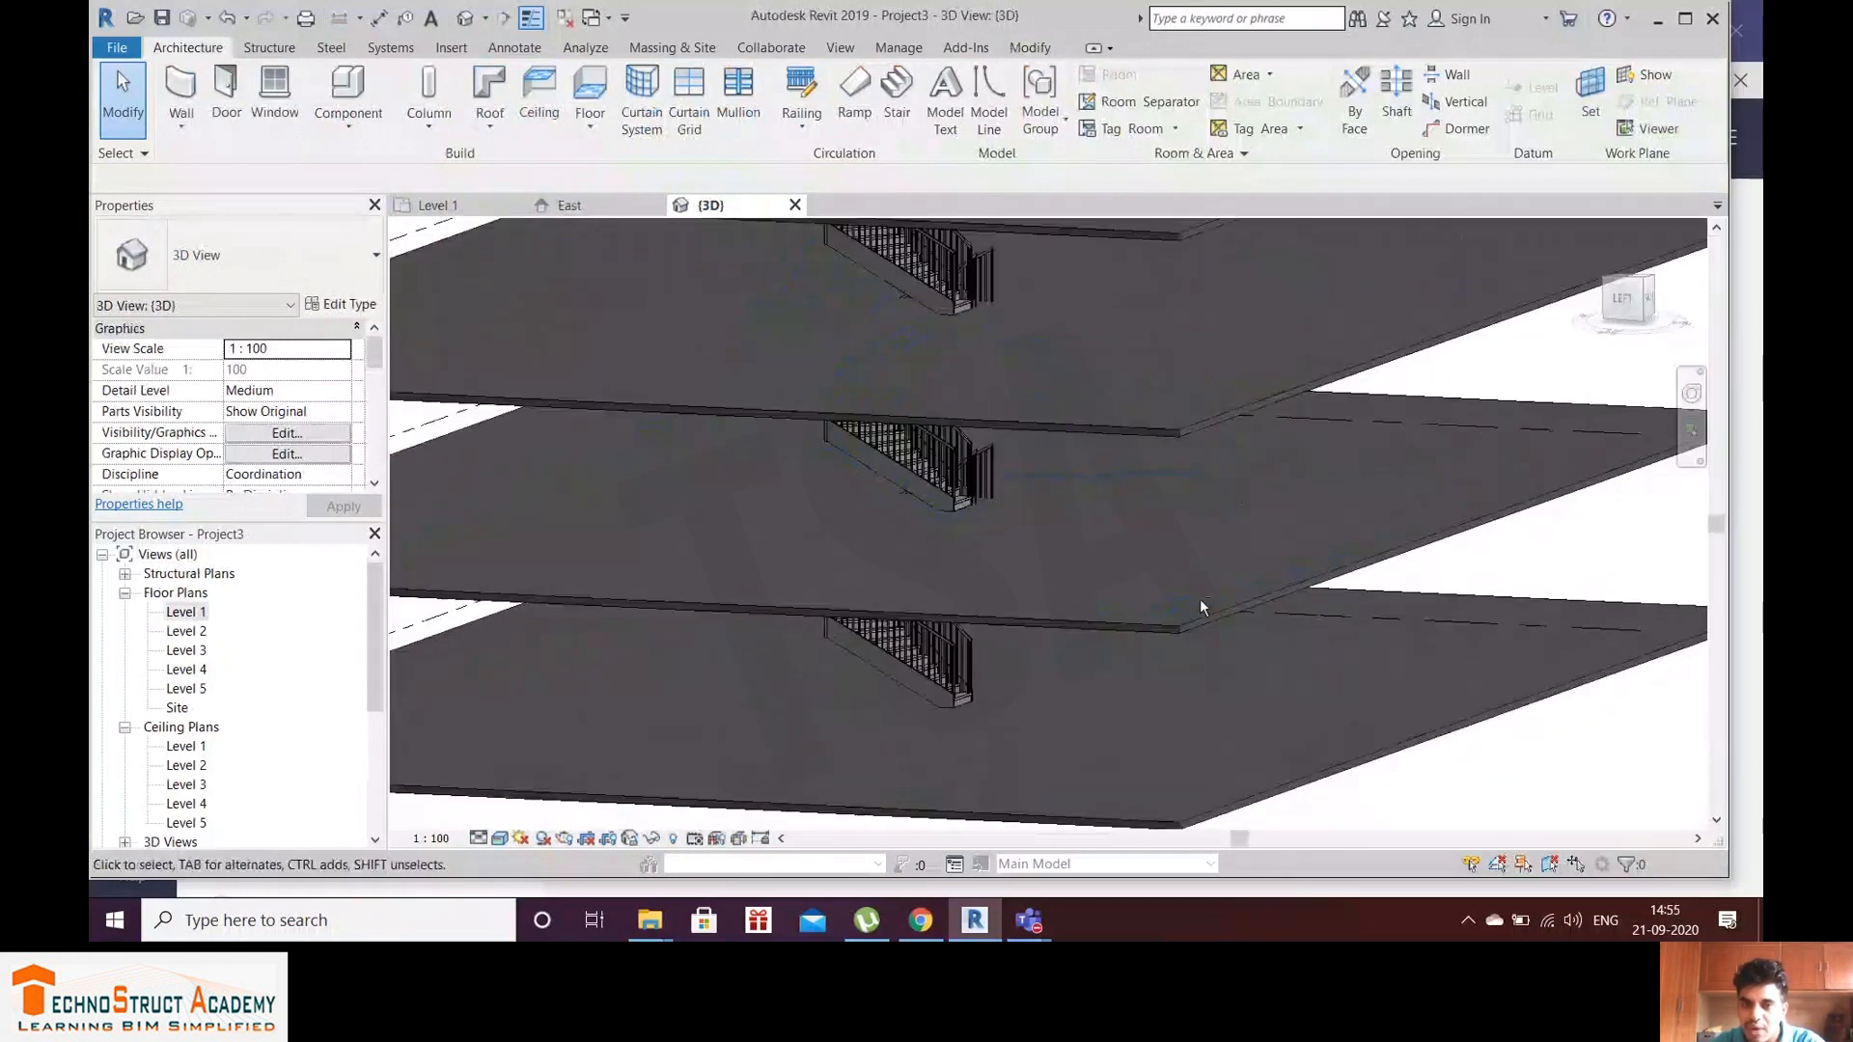
pyautogui.moveTo(1201, 606)
pyautogui.keyDown('shift'); pyautogui.mouseDown(button='middle')
pyautogui.moveTo(1088, 617)
pyautogui.moveTo(1054, 541)
pyautogui.moveTo(1097, 521)
pyautogui.moveTo(1157, 529)
pyautogui.moveTo(1174, 594)
pyautogui.mouseUp(button='middle'); pyautogui.keyUp('shift')
pyautogui.scroll(-2, 1115, 657)
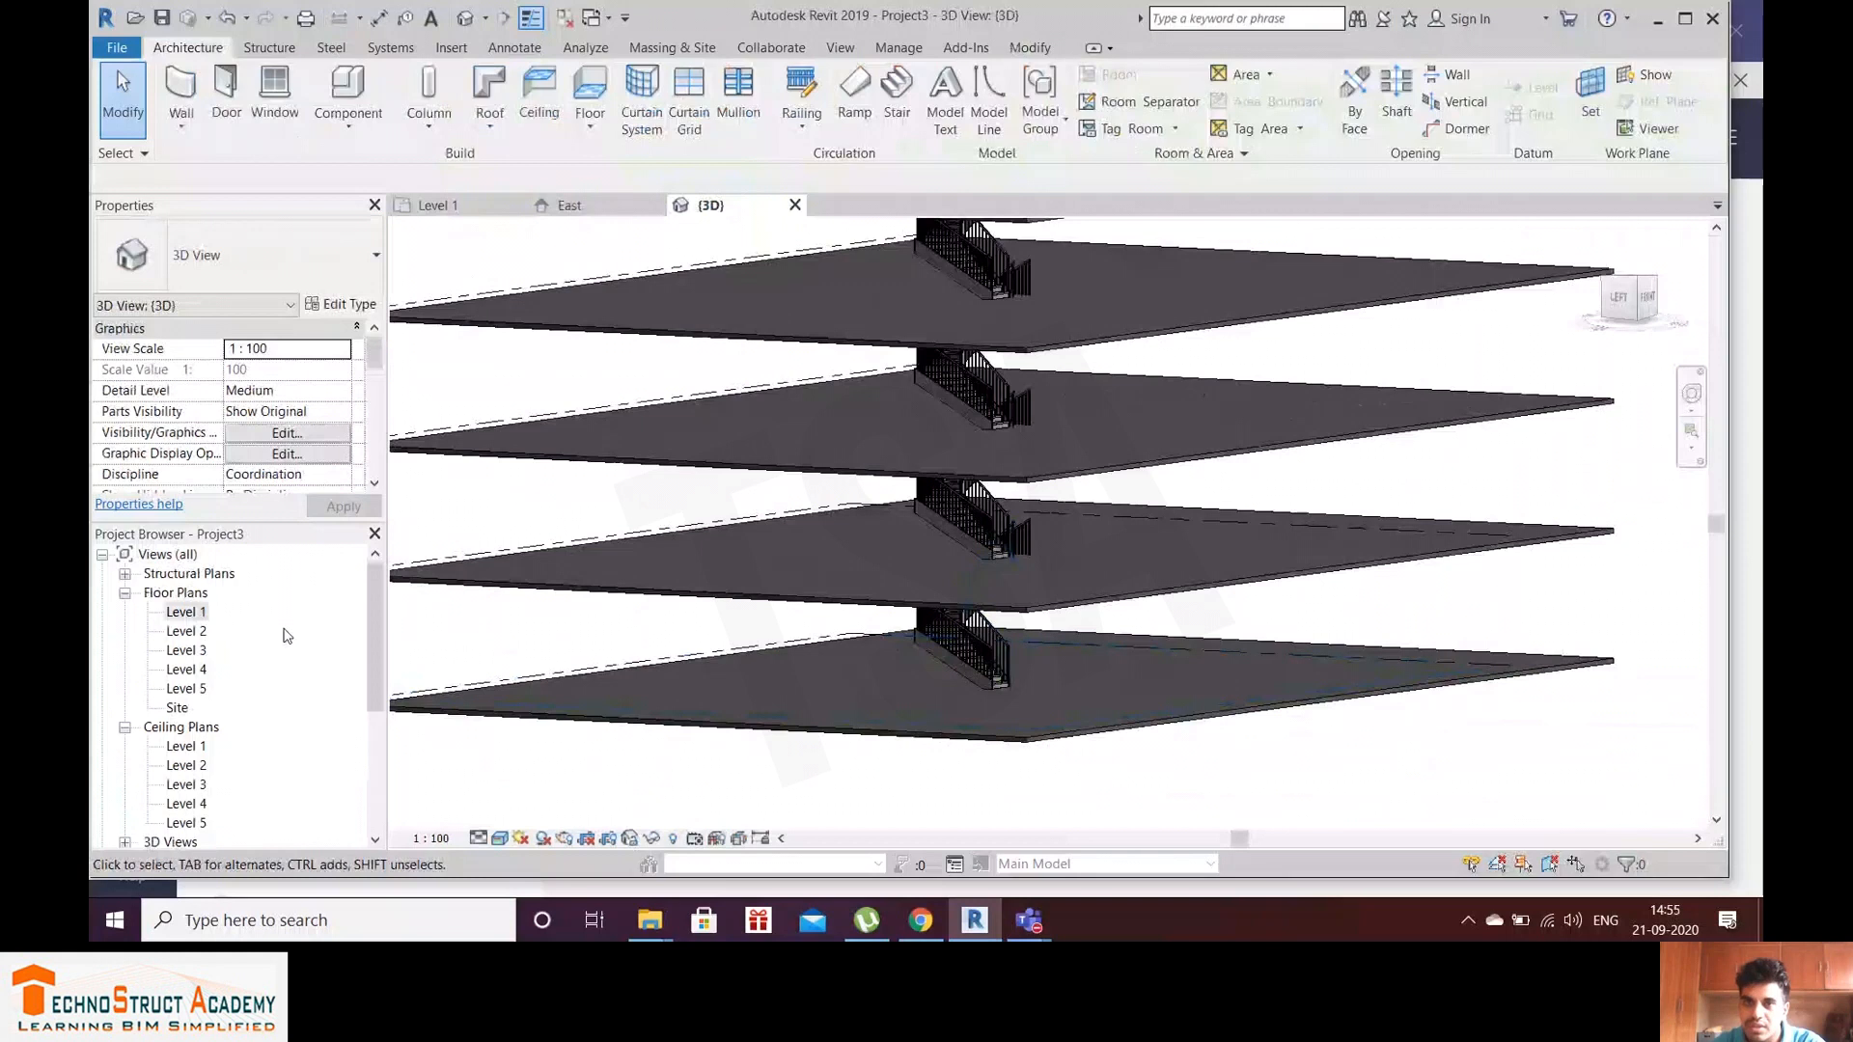
# Step: On the Level 1 plan, create a rectangular shaft opening about 2360 by 2770 mm around the stair's outline
pyautogui.doubleClick(185, 612)
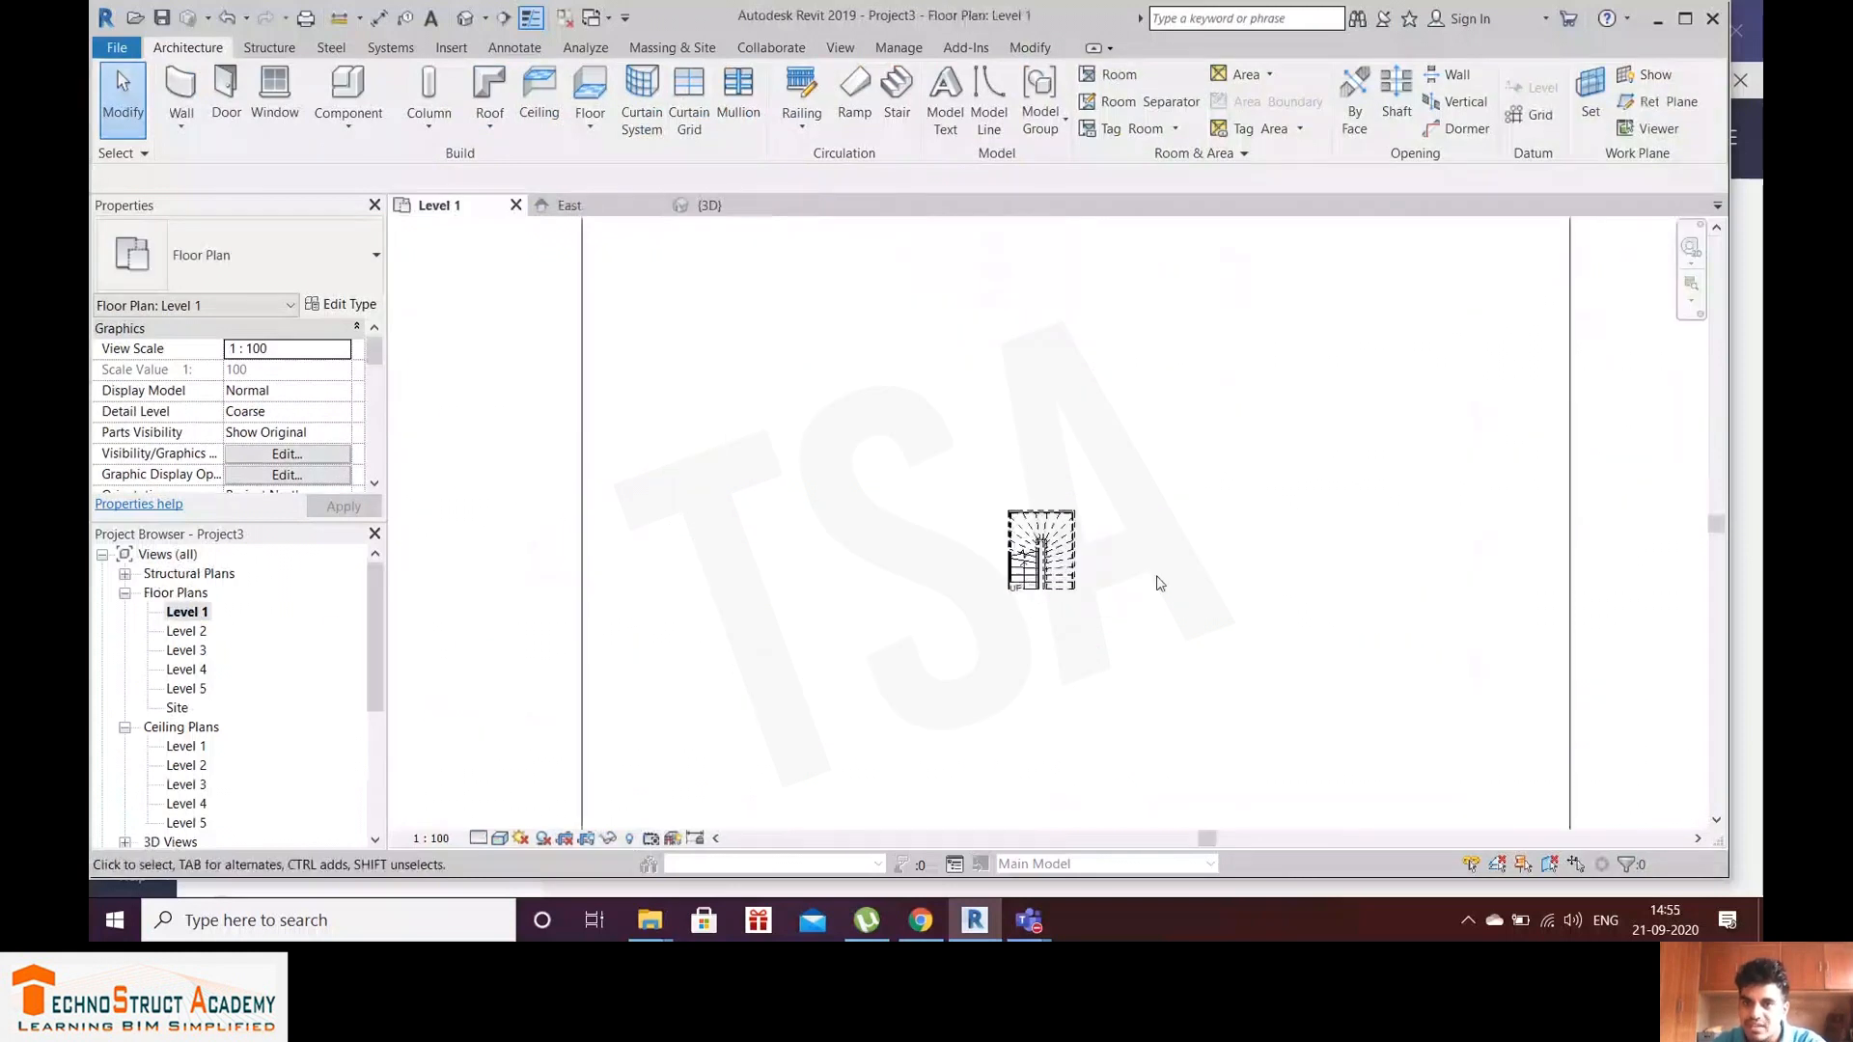
pyautogui.click(1397, 102)
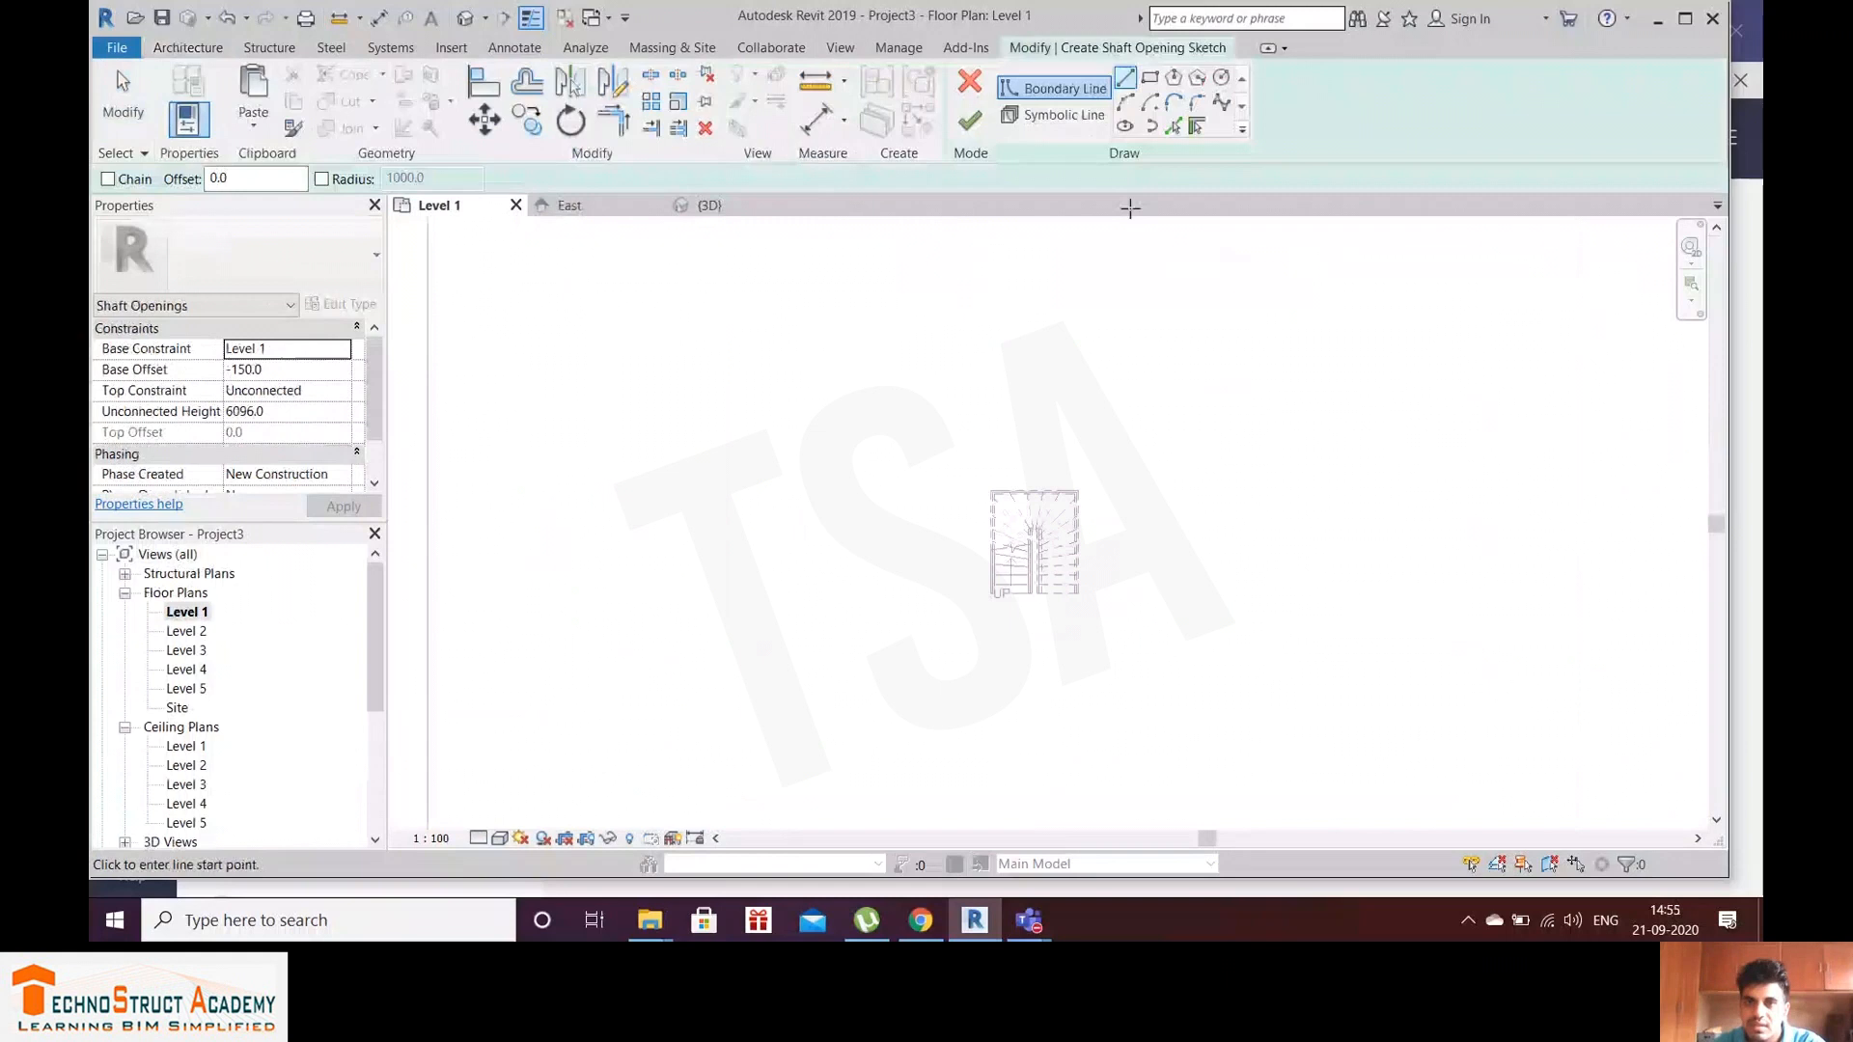
pyautogui.click(1149, 78)
pyautogui.scroll(2, 1019, 509)
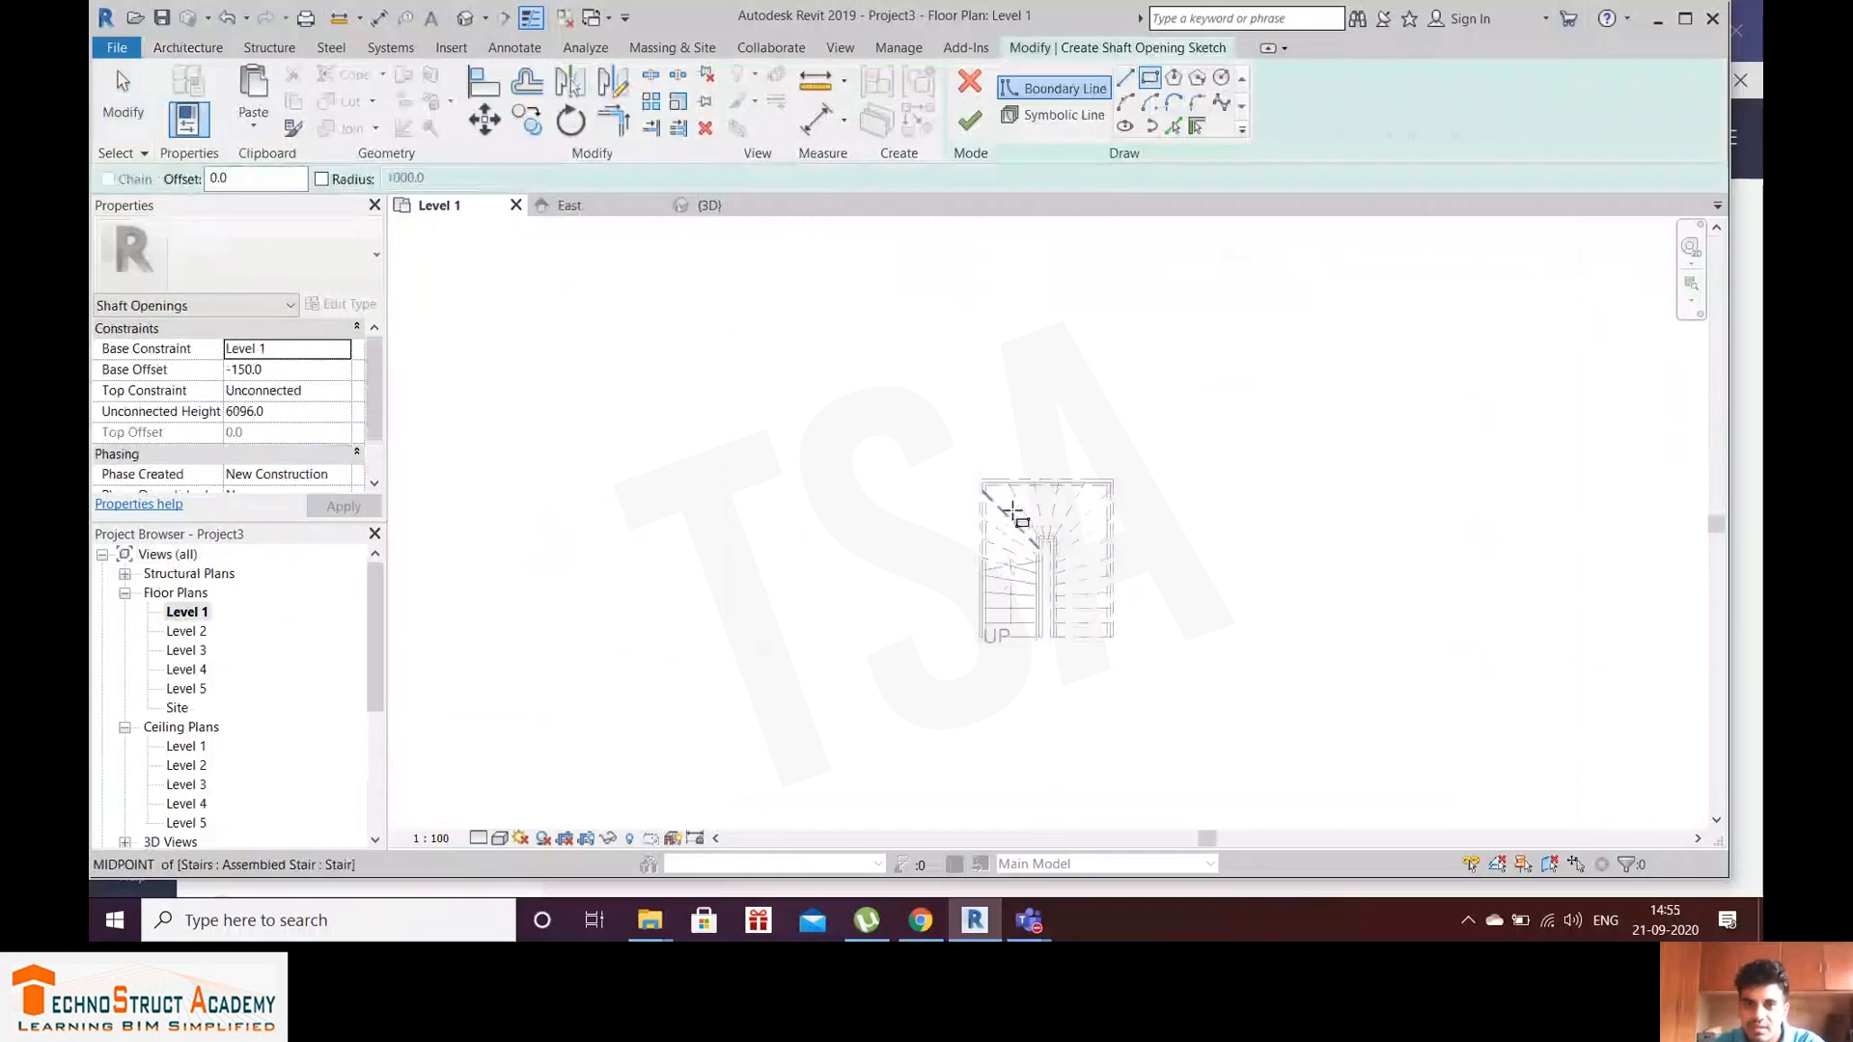
pyautogui.scroll(1, 1011, 509)
pyautogui.click(982, 480)
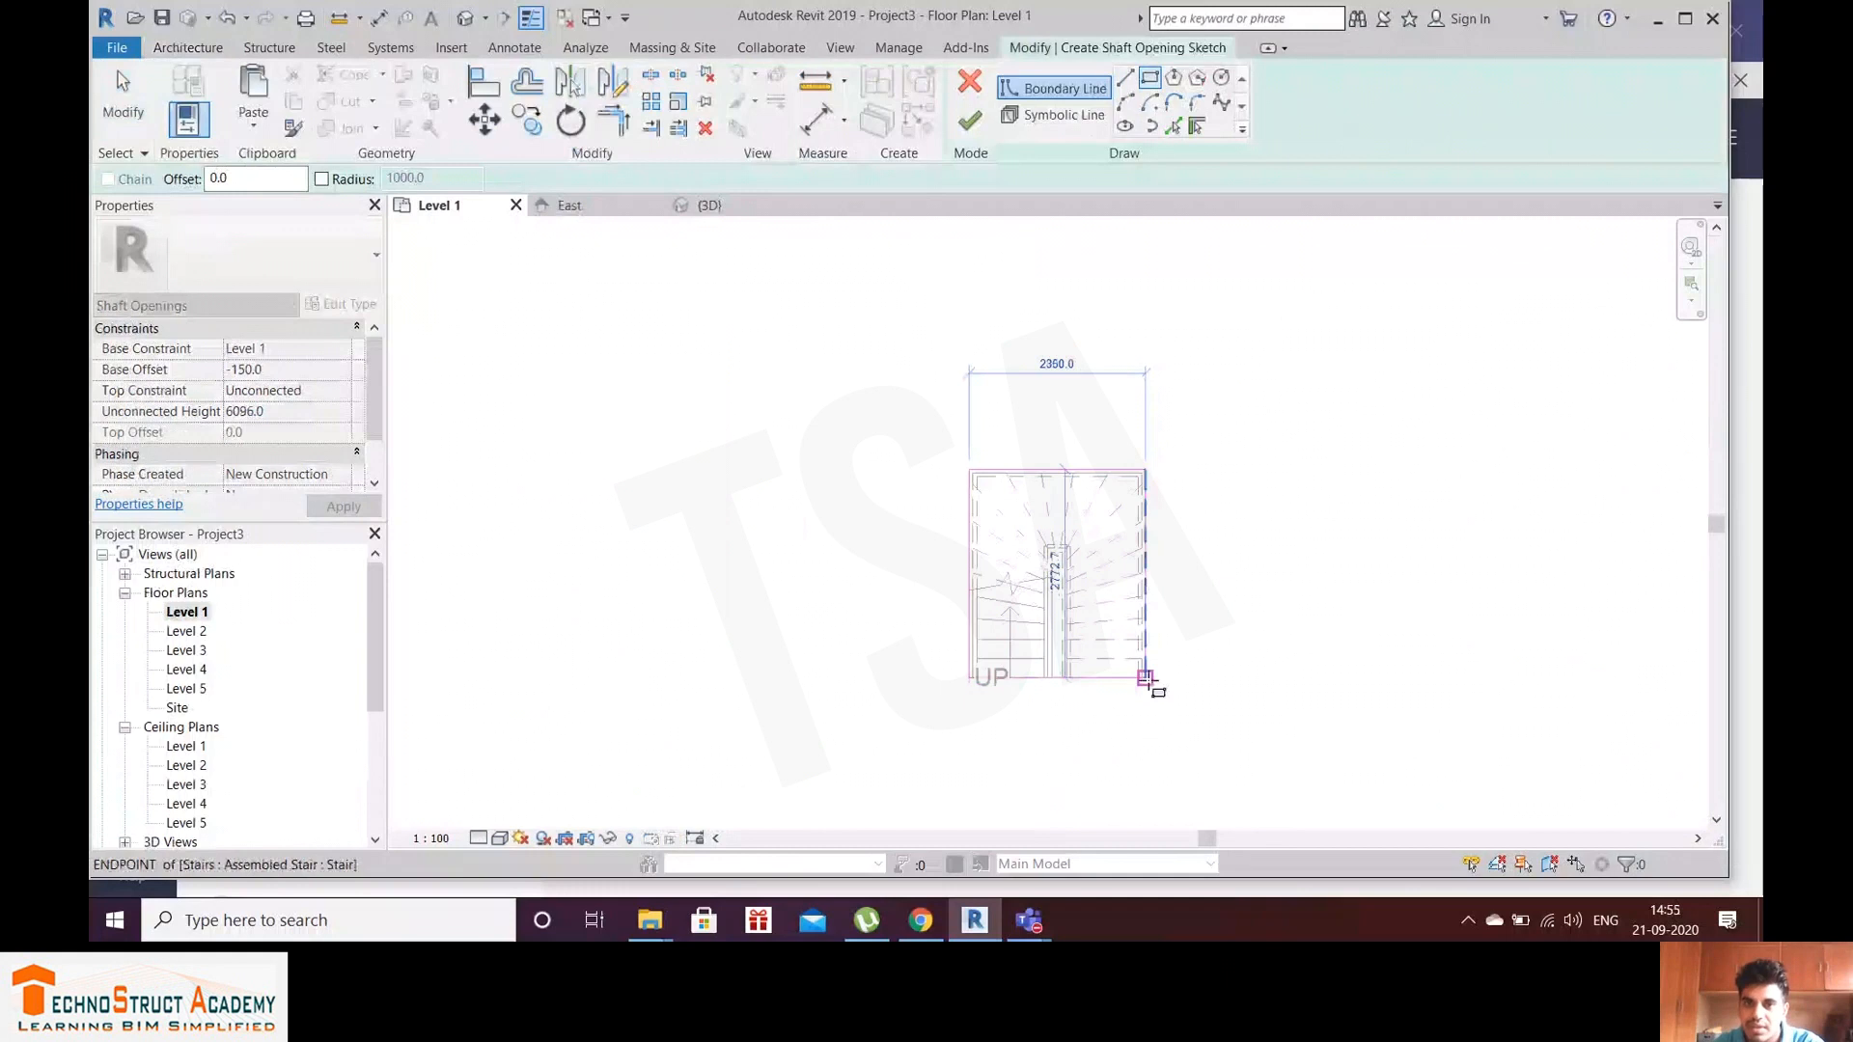
pyautogui.click(1145, 680)
pyautogui.click(970, 119)
pyautogui.scroll(-1, 994, 618)
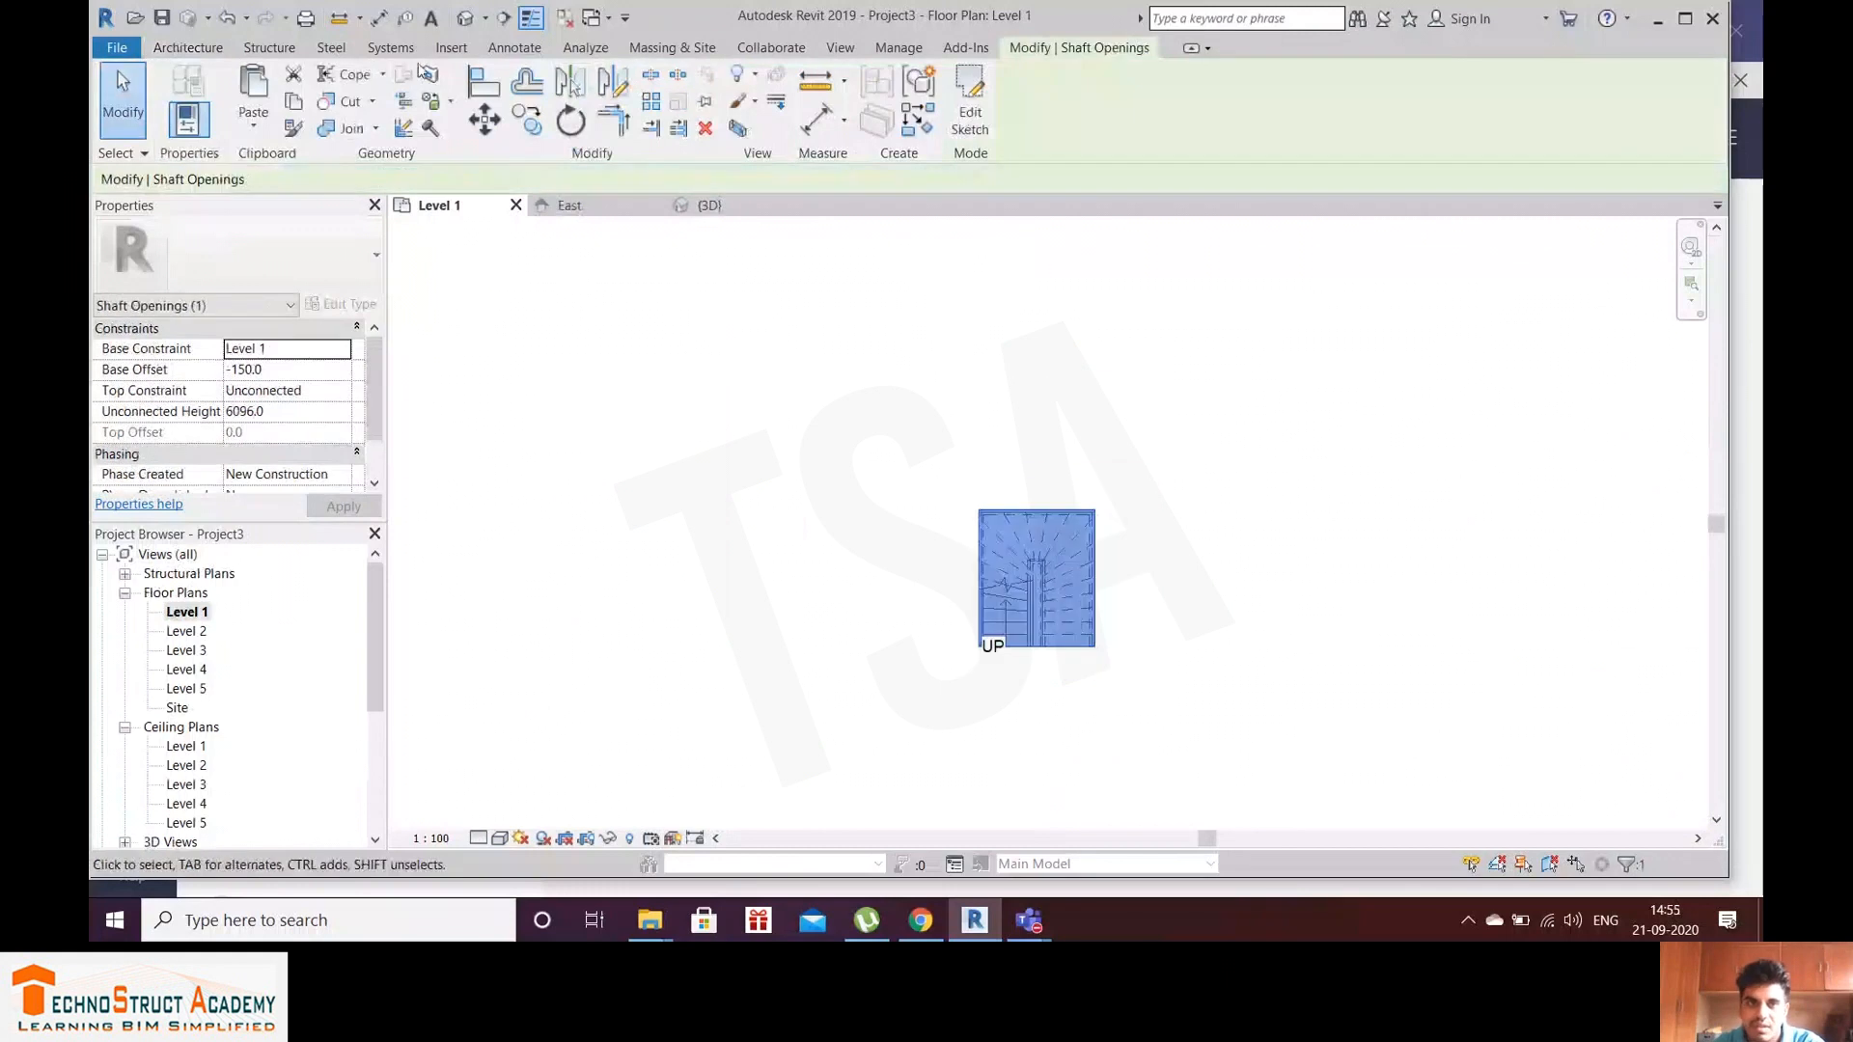
# Step: Examine in 3D which floor slabs the shaft opening cuts through around the stairs
pyautogui.click(464, 19)
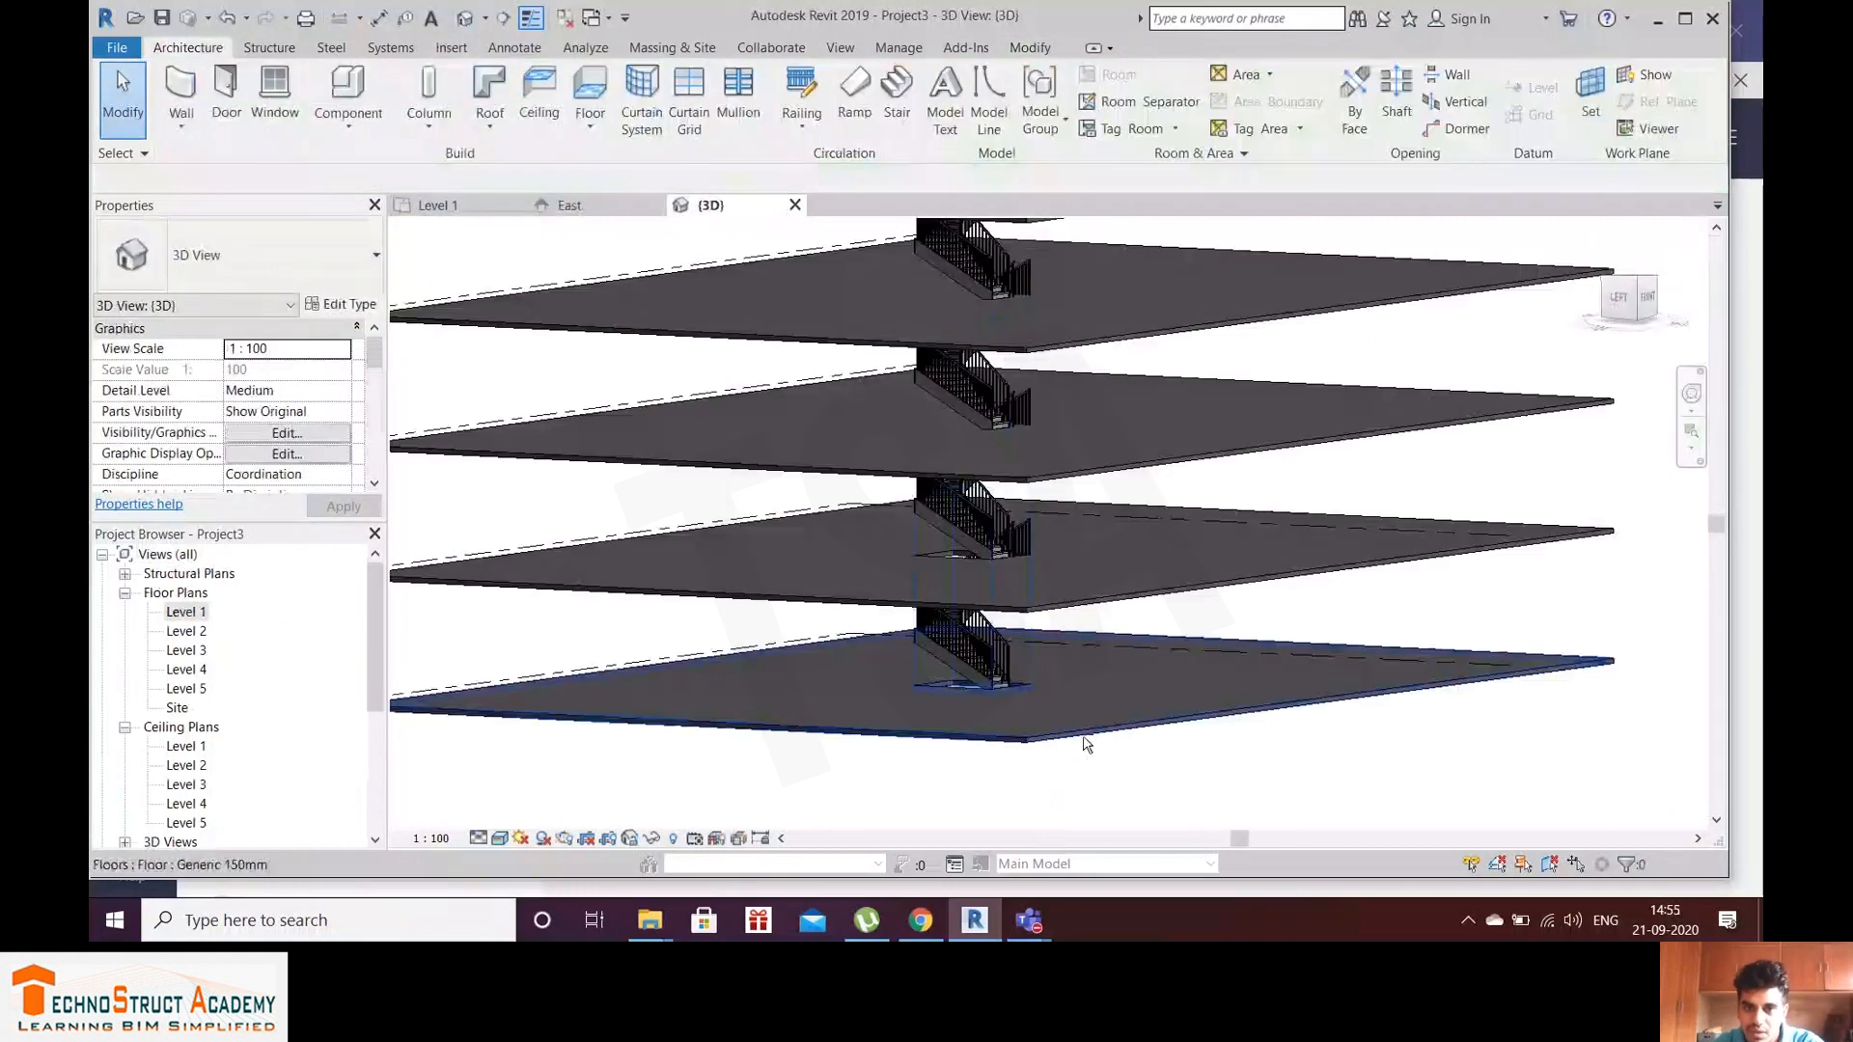
pyautogui.scroll(3, 958, 626)
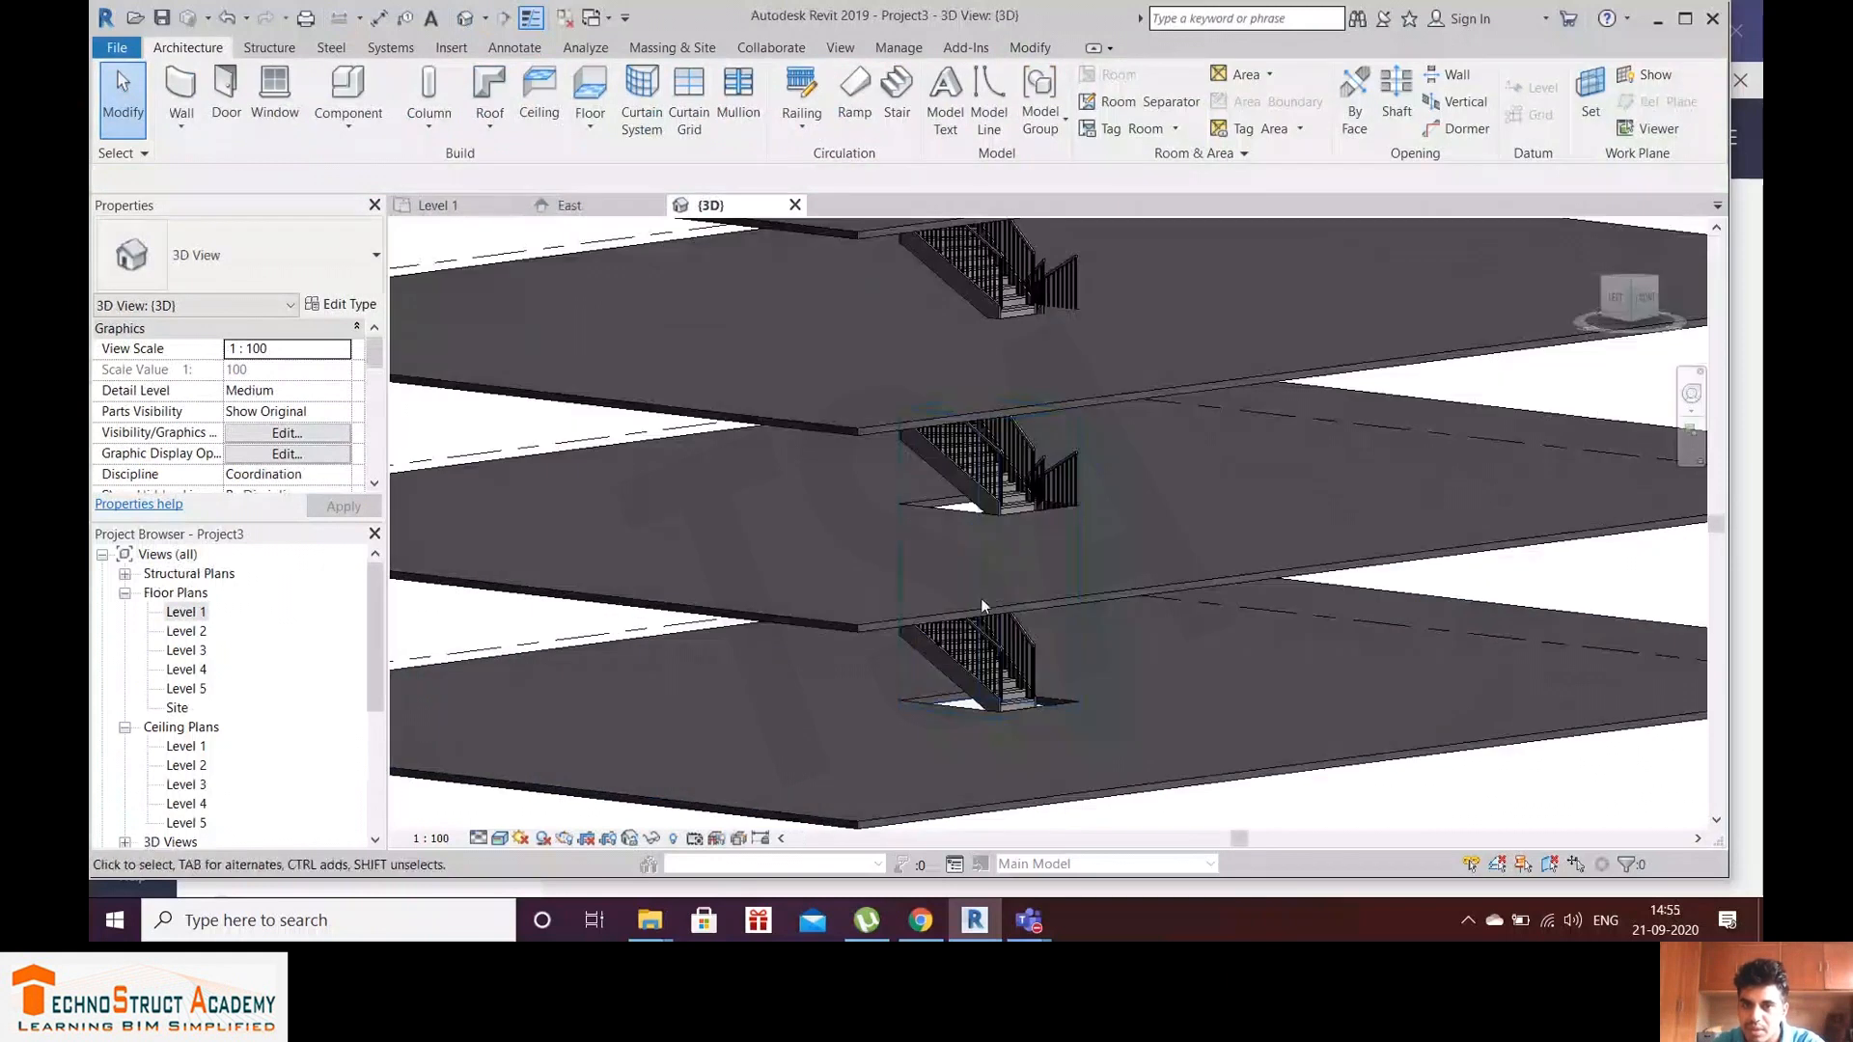
pyautogui.scroll(-3, 986, 714)
pyautogui.scroll(-5, 1003, 681)
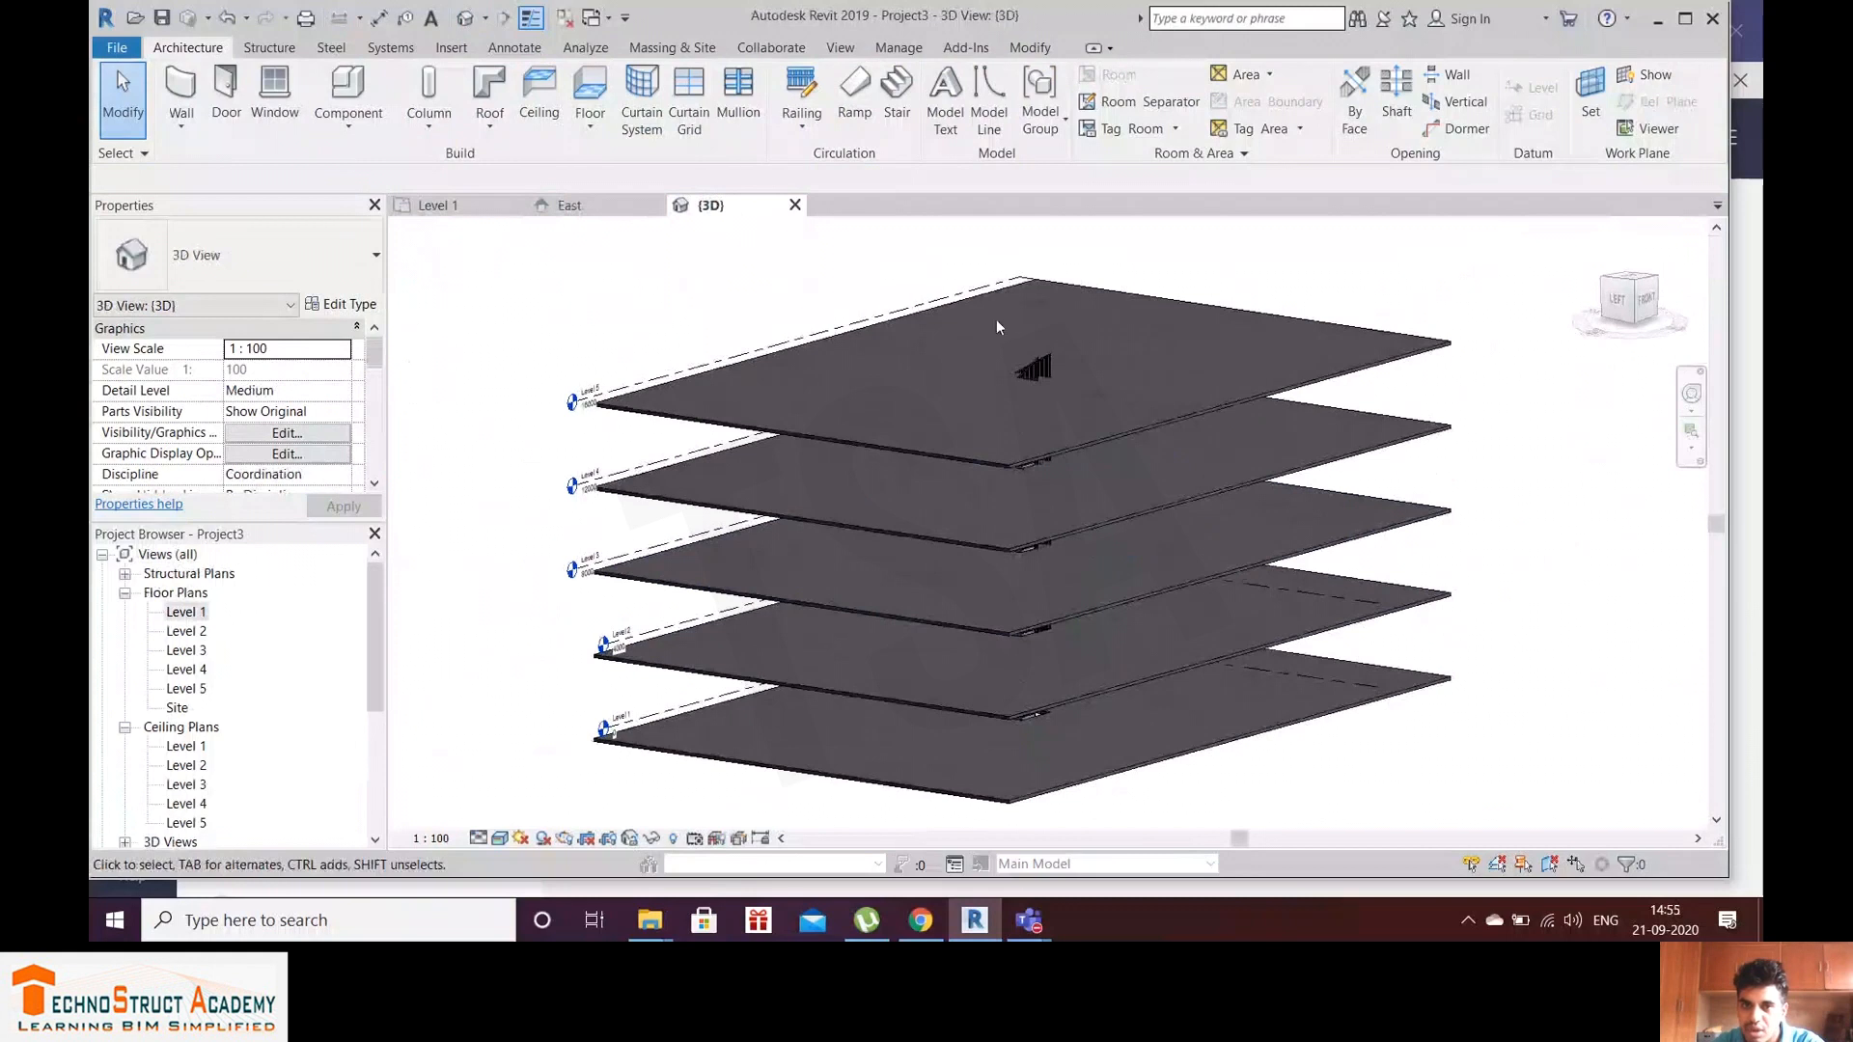
pyautogui.scroll(6, 1038, 708)
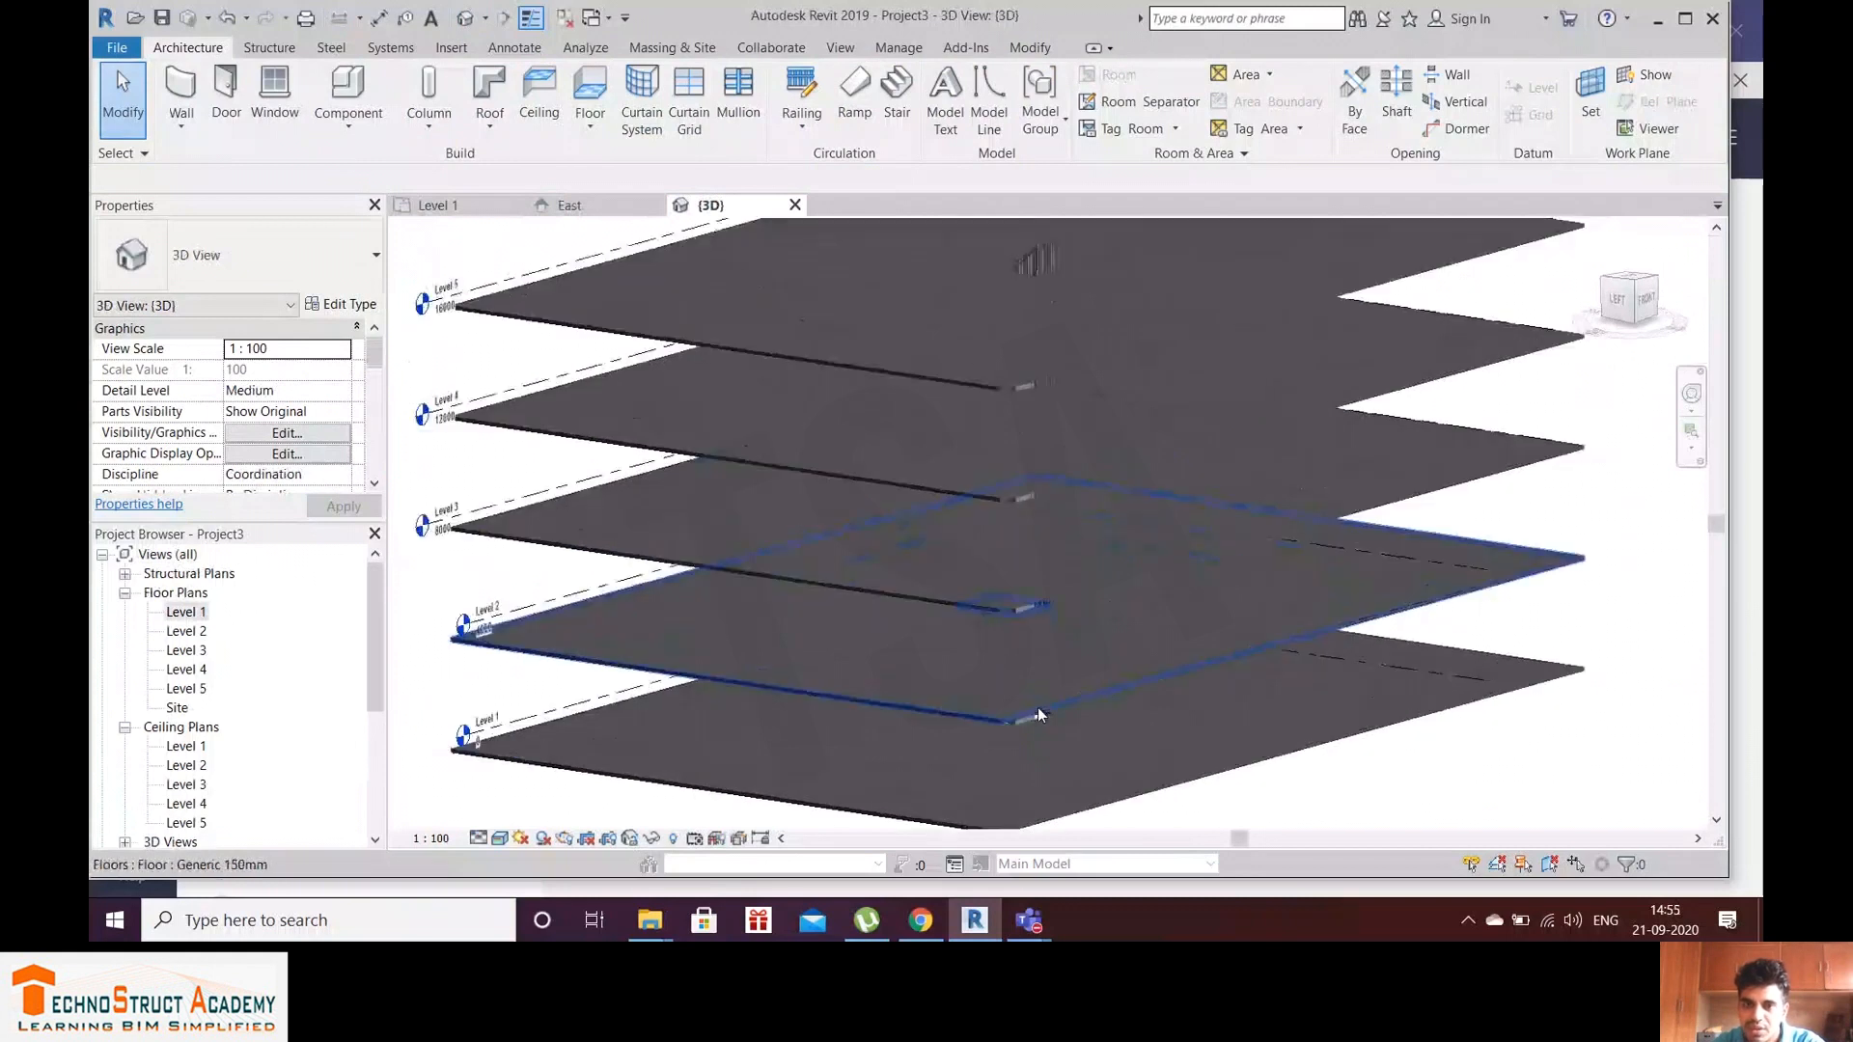
pyautogui.scroll(-2, 1044, 697)
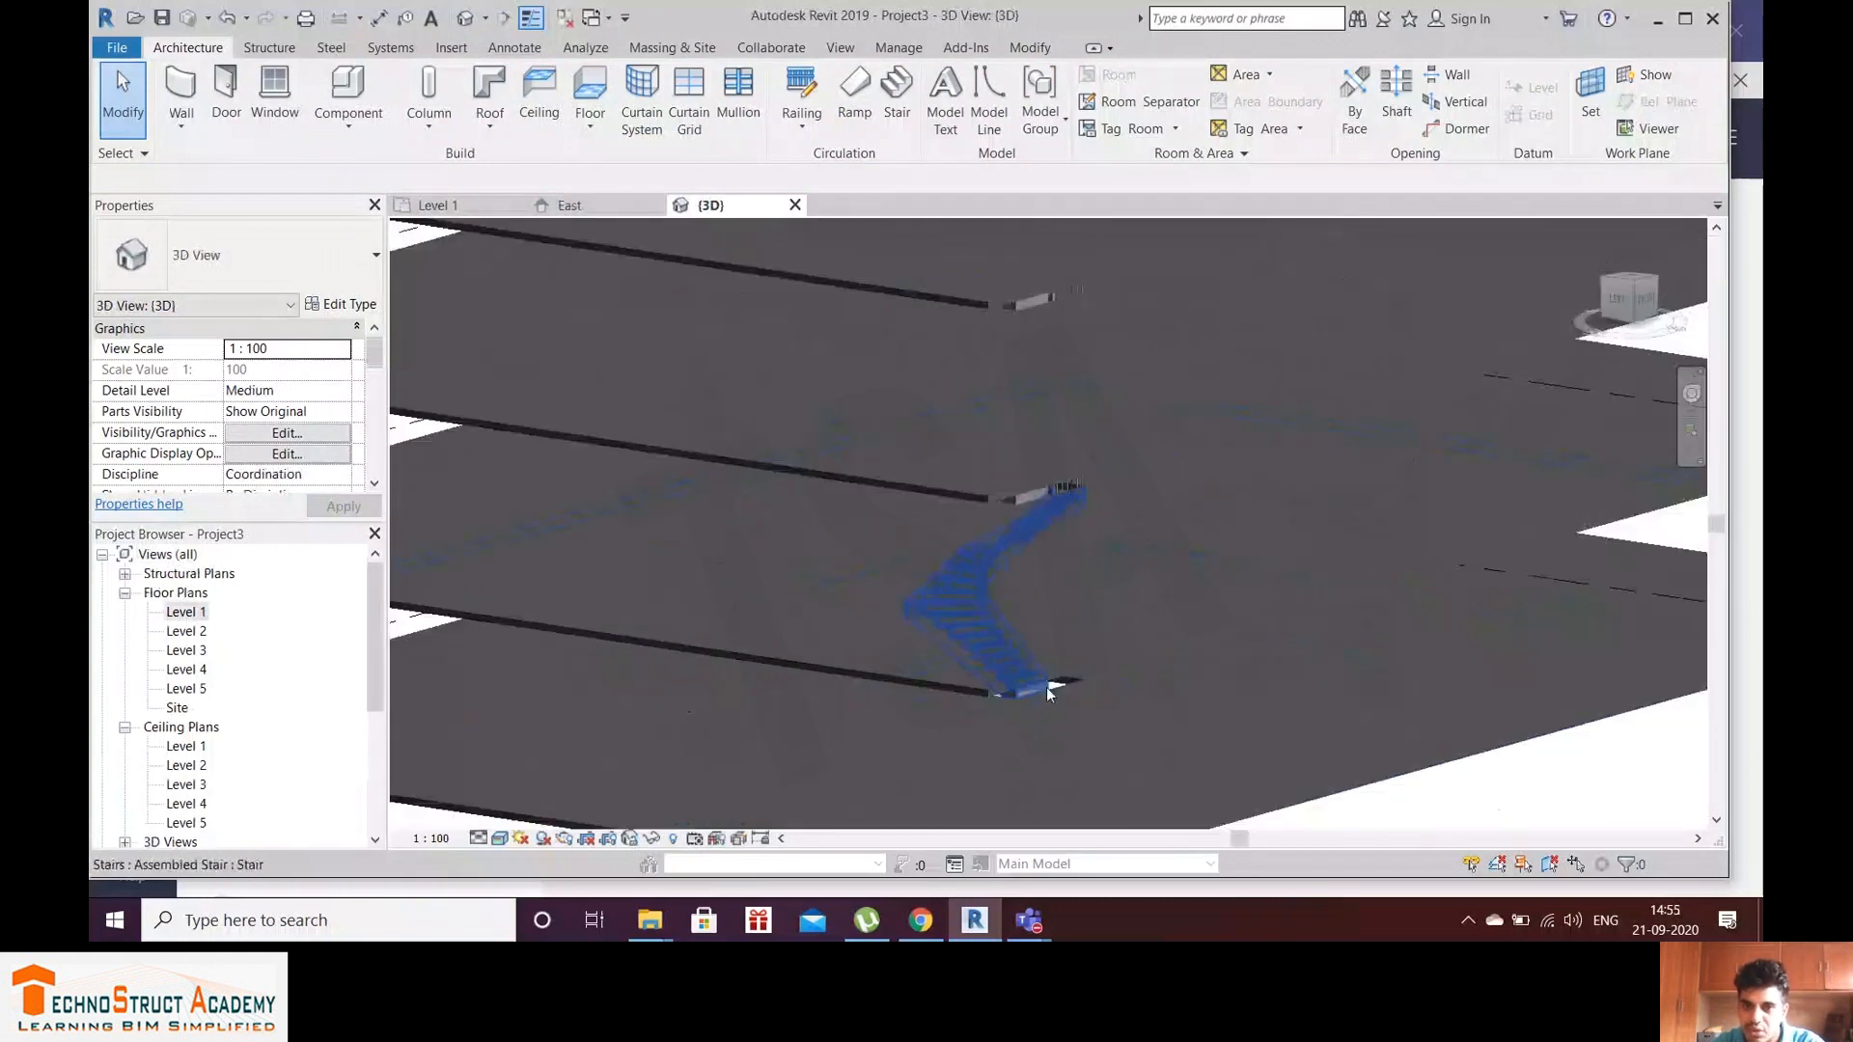
# Step: Set the shaft opening's top constraint up to Level 5
pyautogui.scroll(-3, 1047, 682)
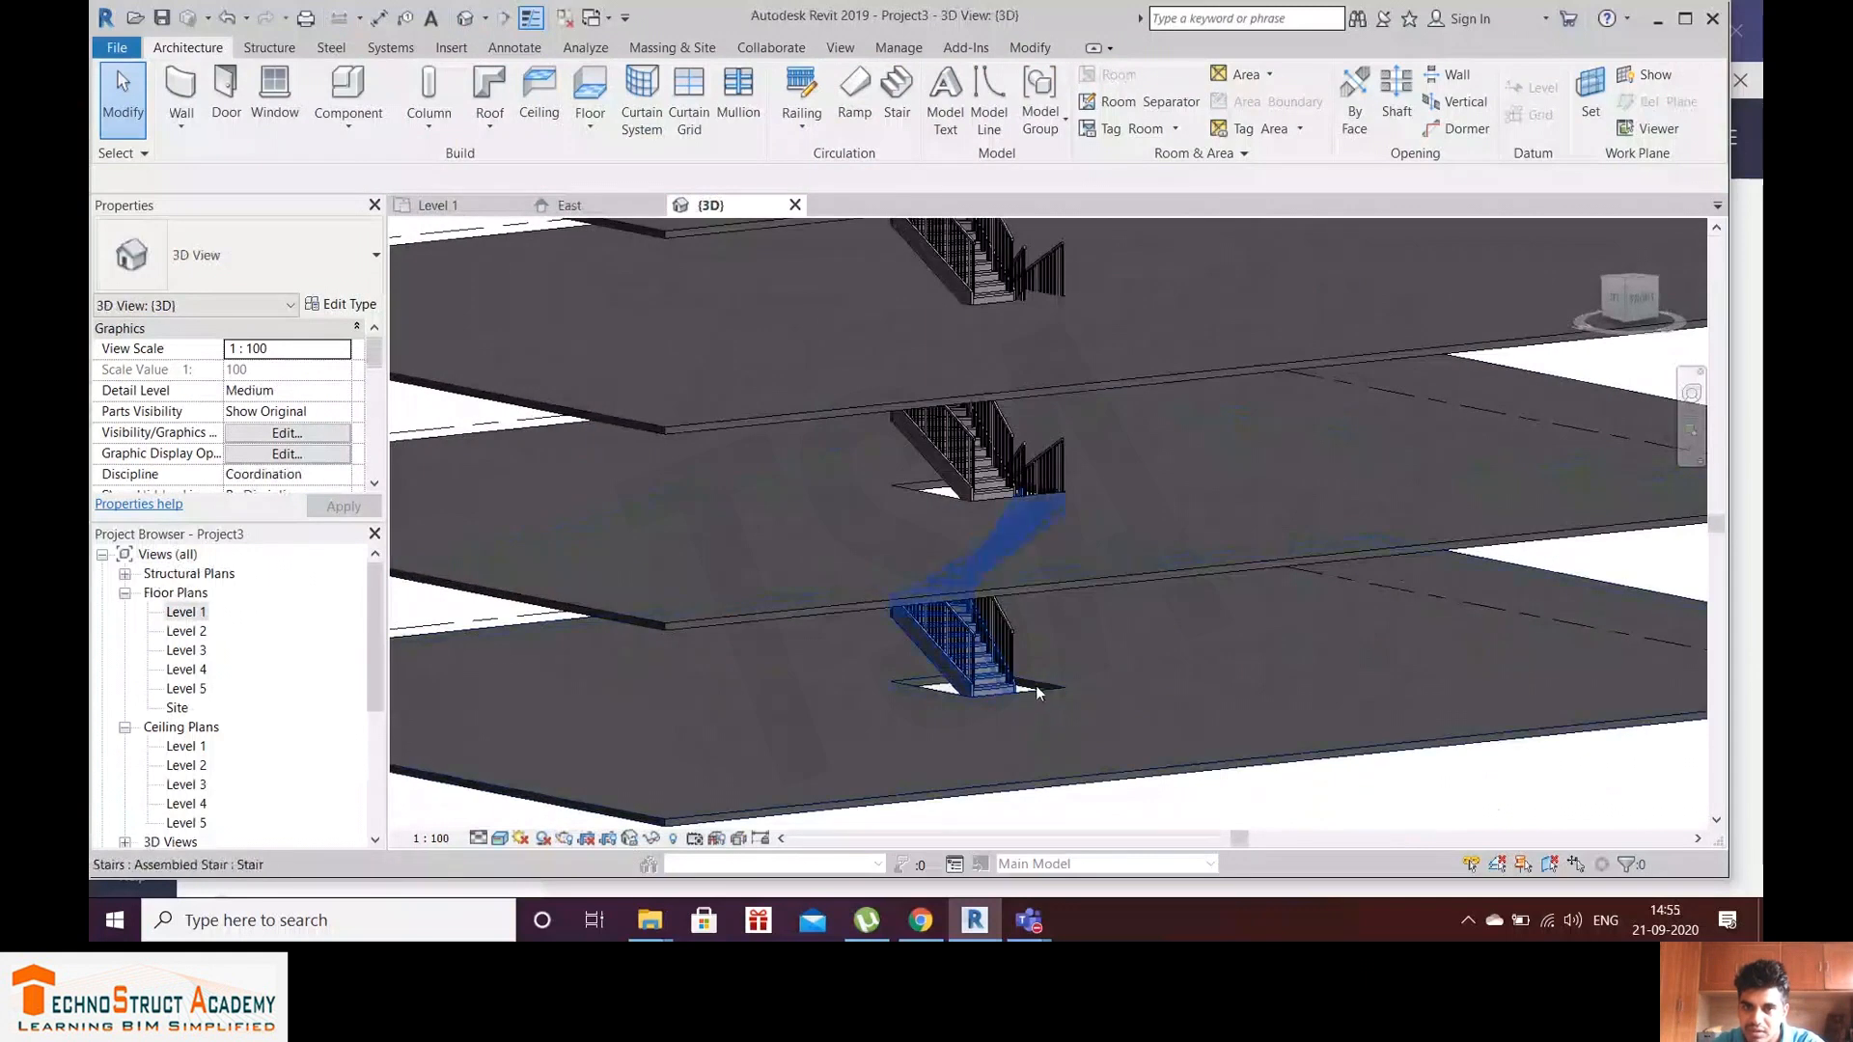
pyautogui.click(927, 693)
pyautogui.scroll(-1, 977, 660)
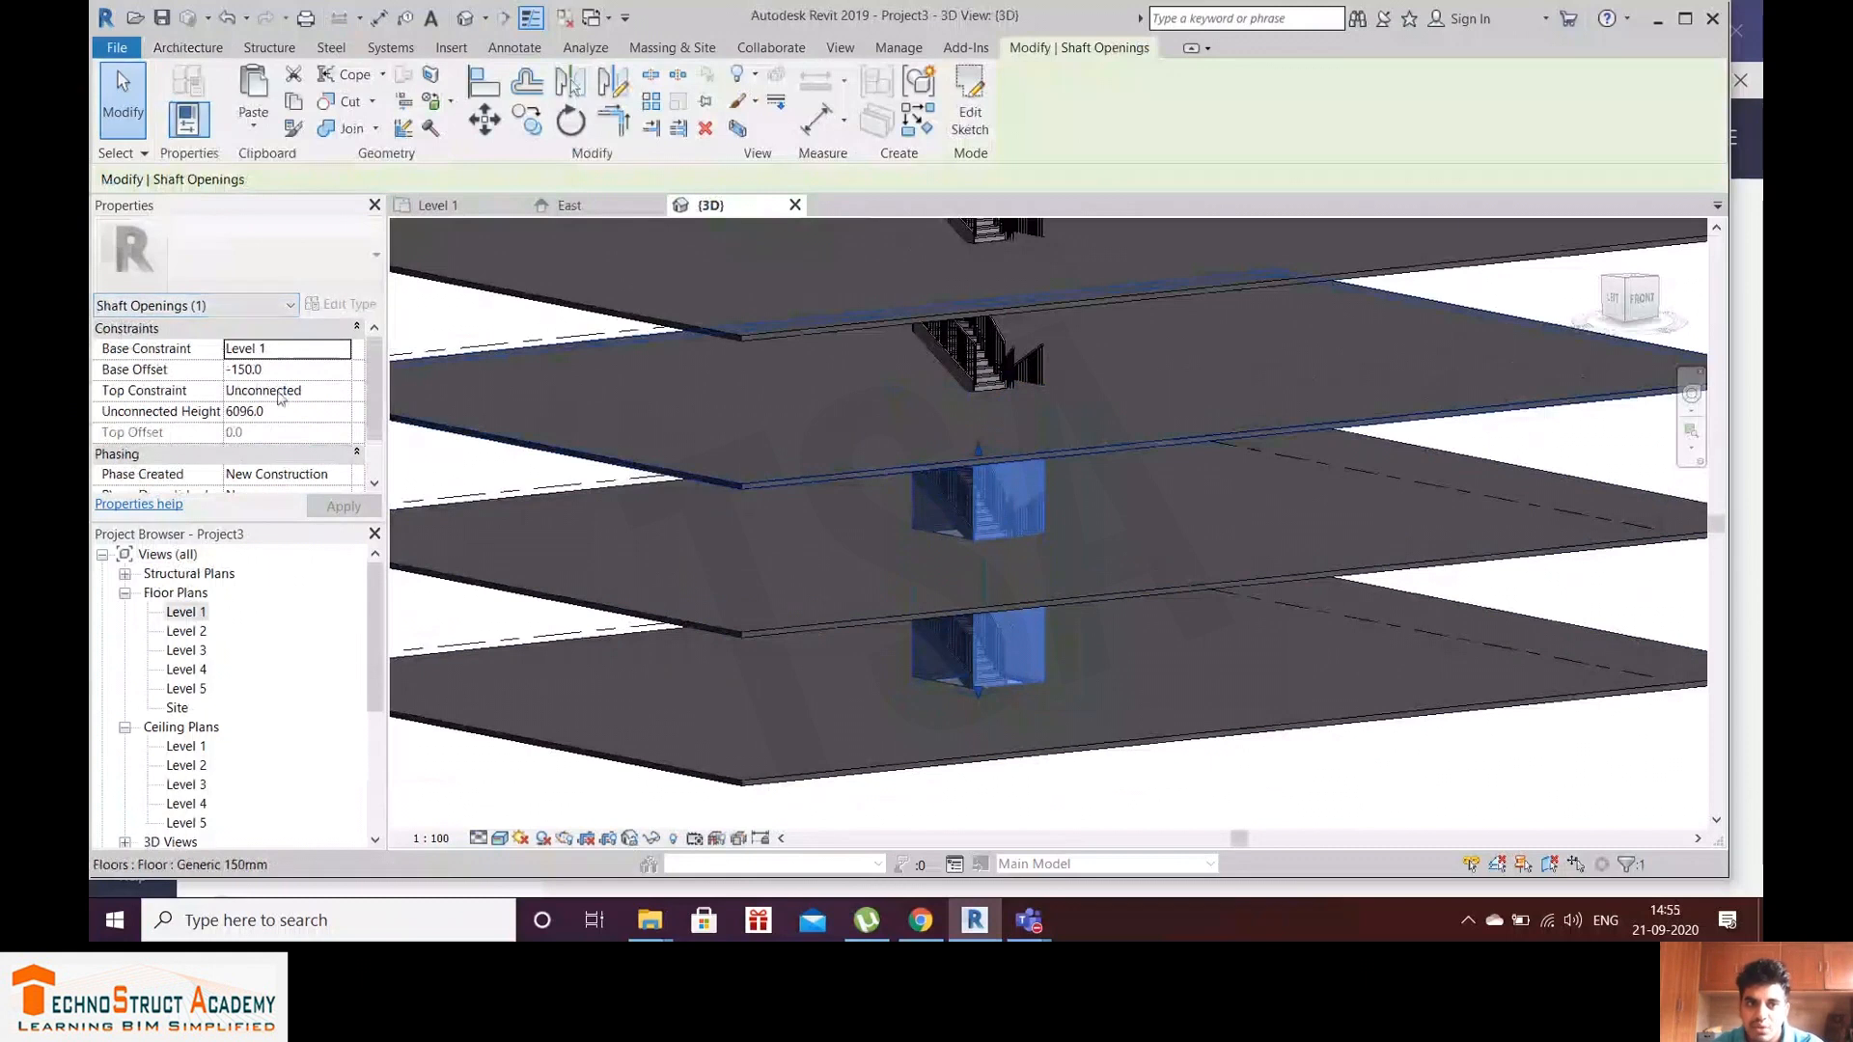
pyautogui.click(335, 391)
pyautogui.click(343, 391)
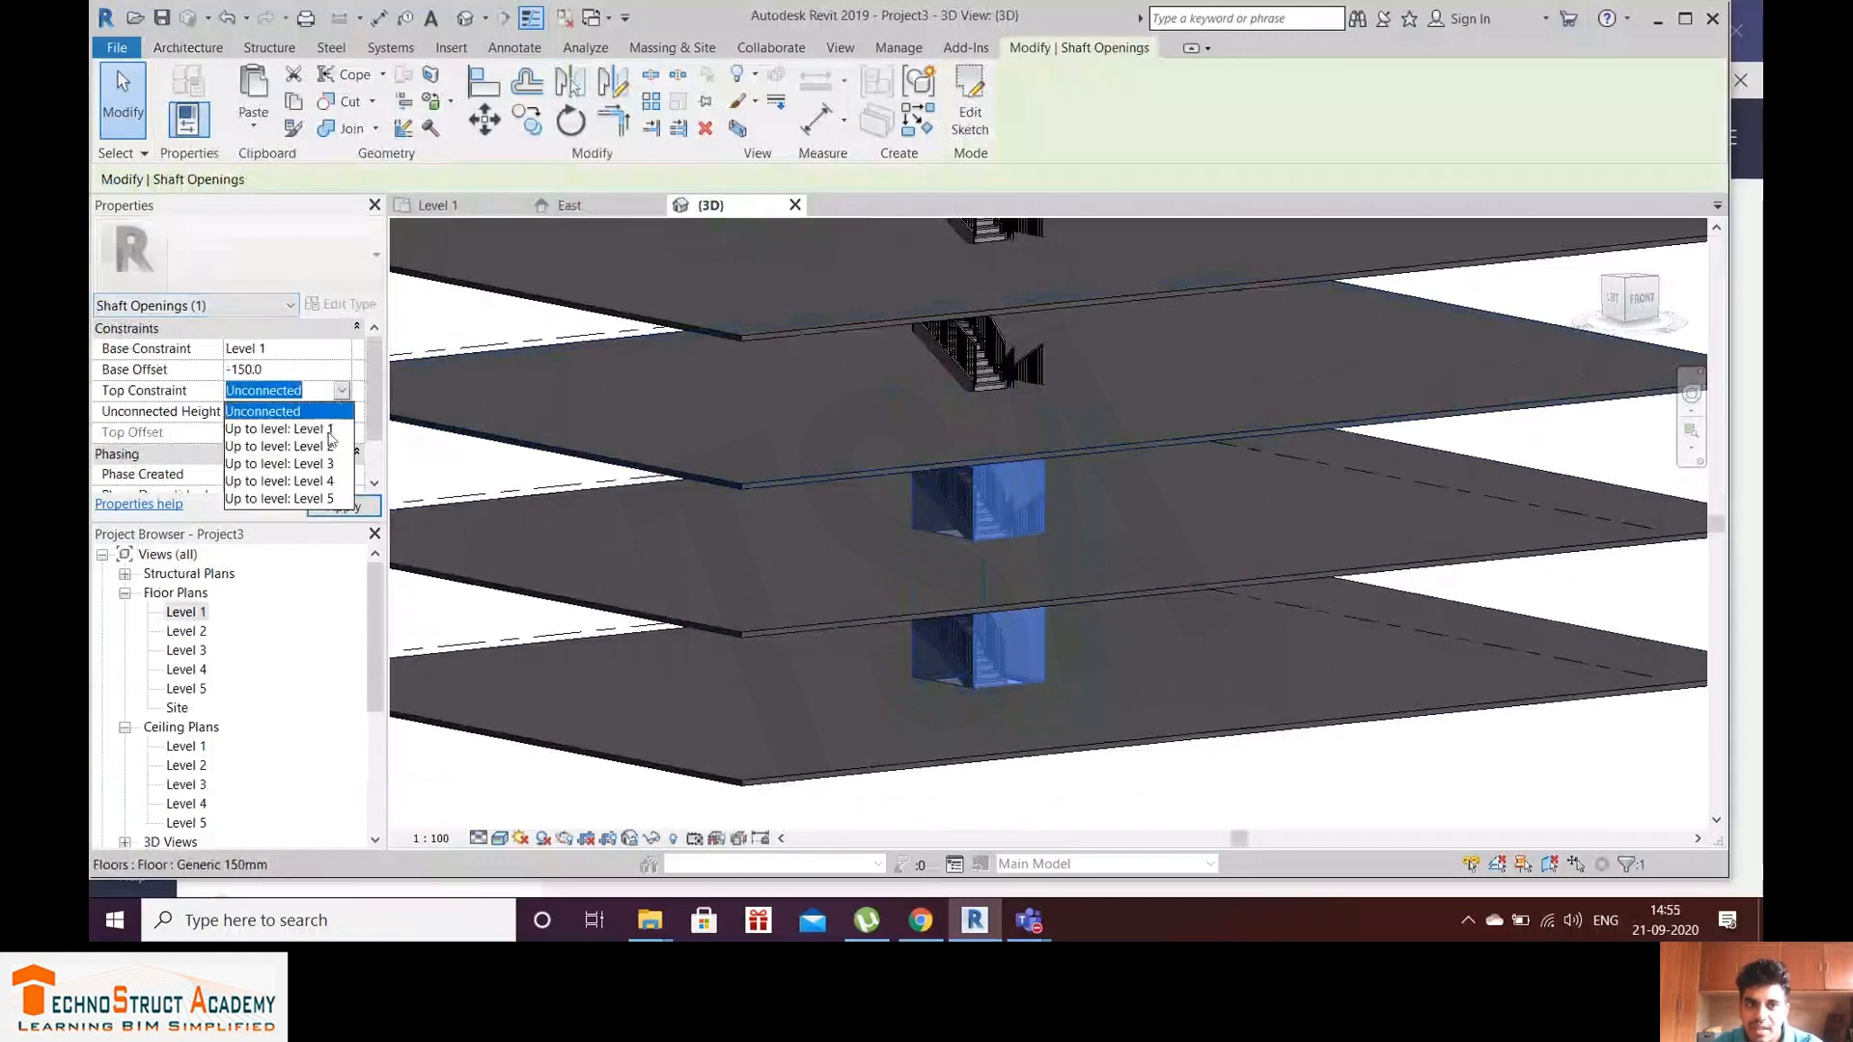
pyautogui.click(322, 499)
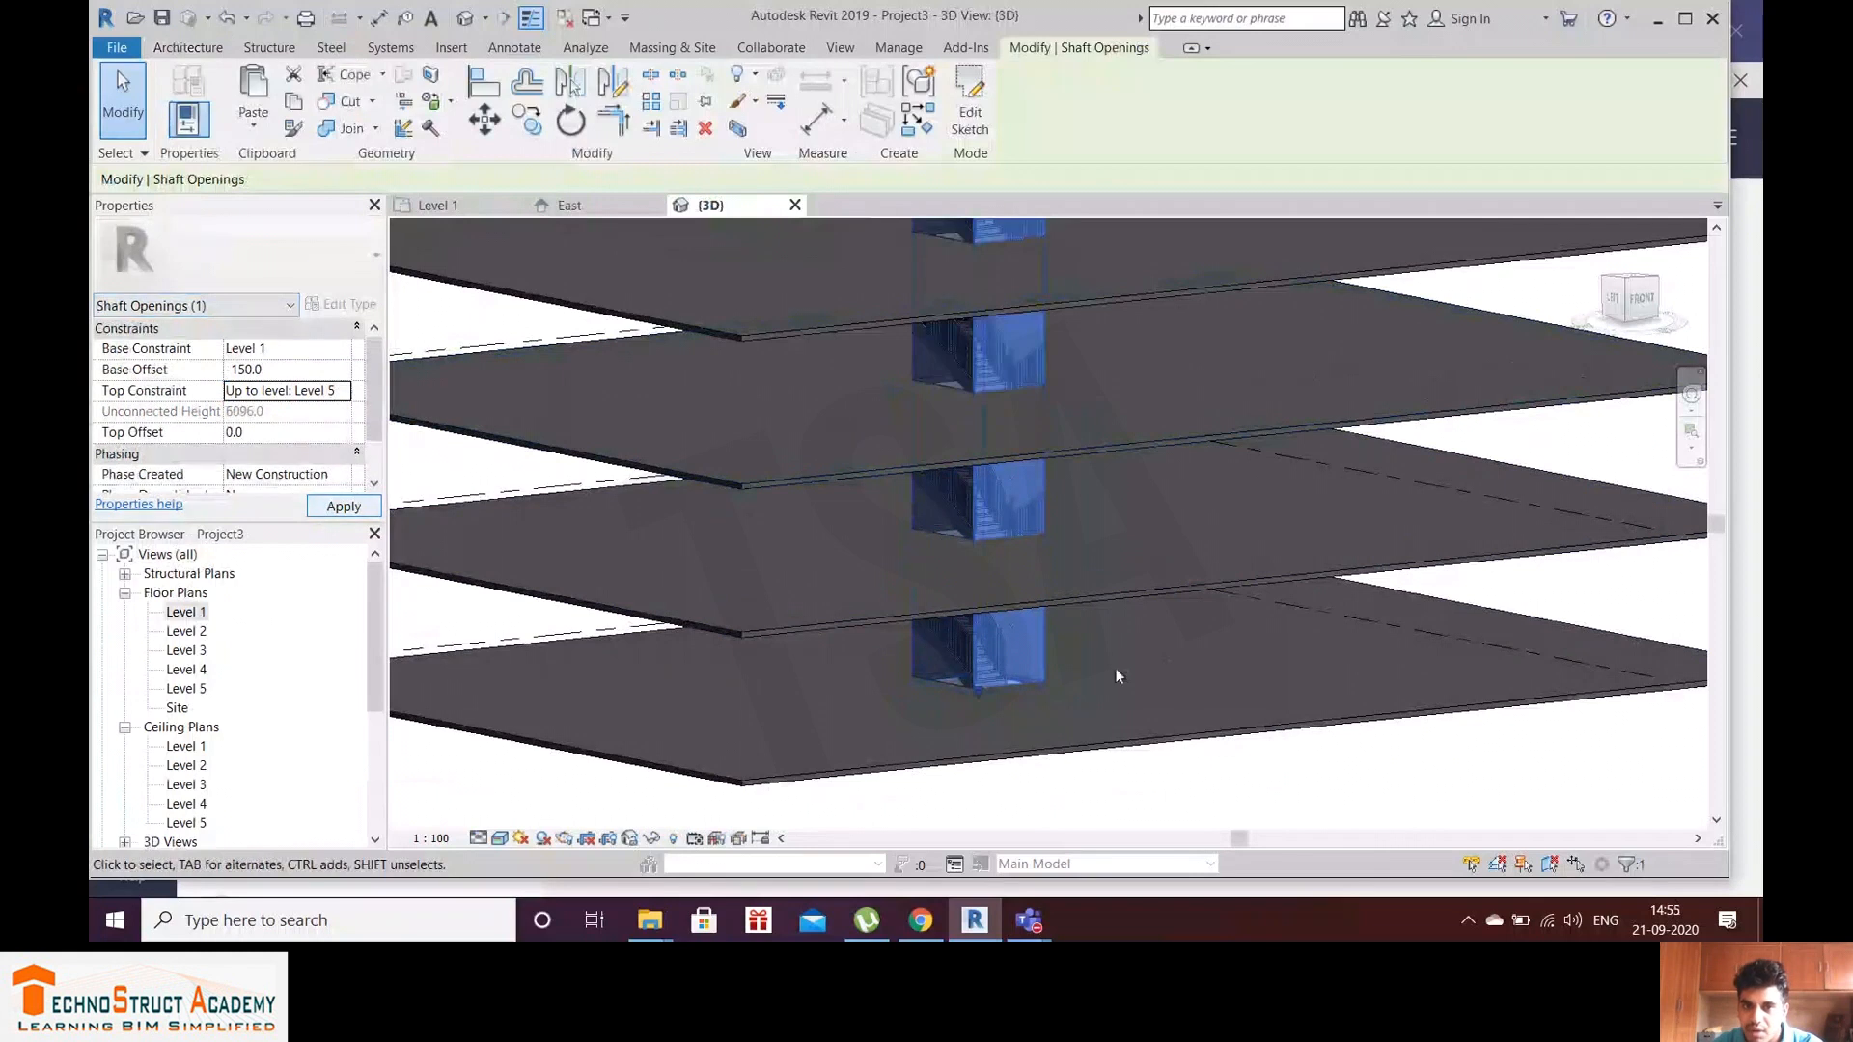
# Step: Set the shaft opening's base offset to 0 at Level 1 and apply the change
pyautogui.scroll(3, 971, 721)
pyautogui.scroll(2, 981, 681)
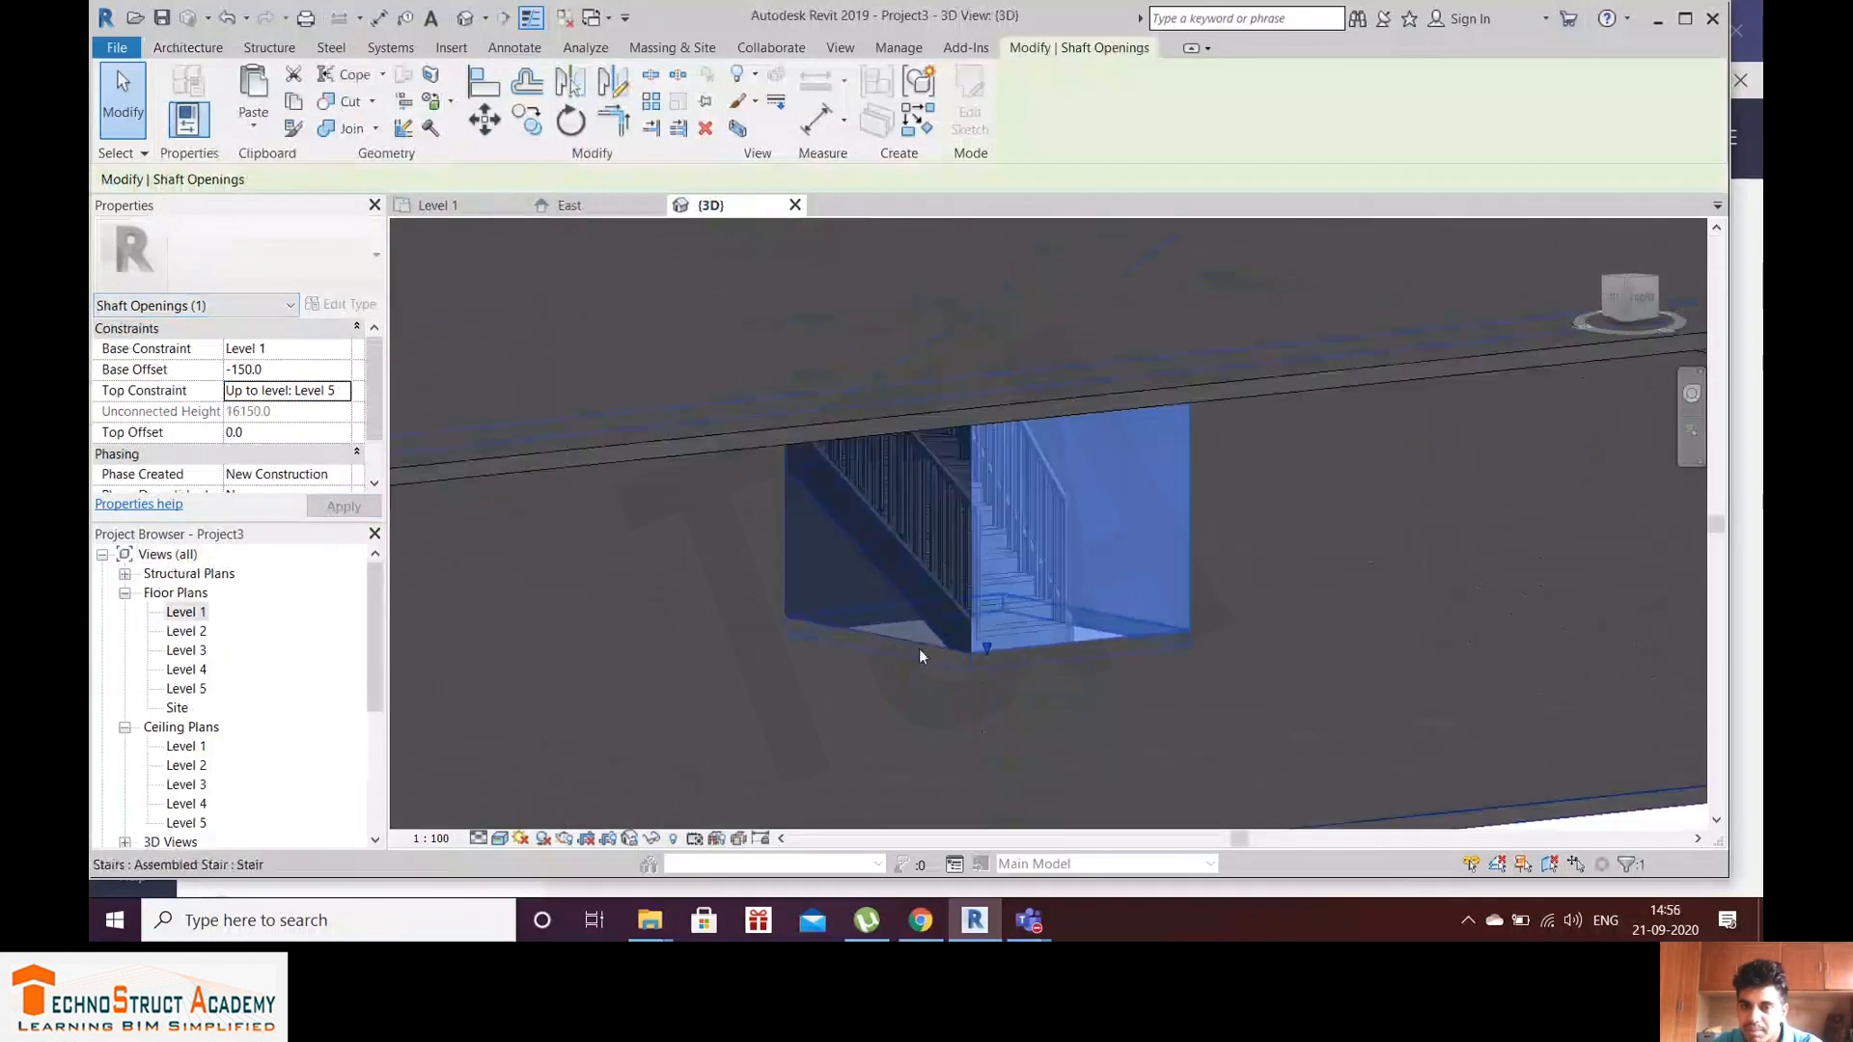
pyautogui.scroll(-3, 952, 666)
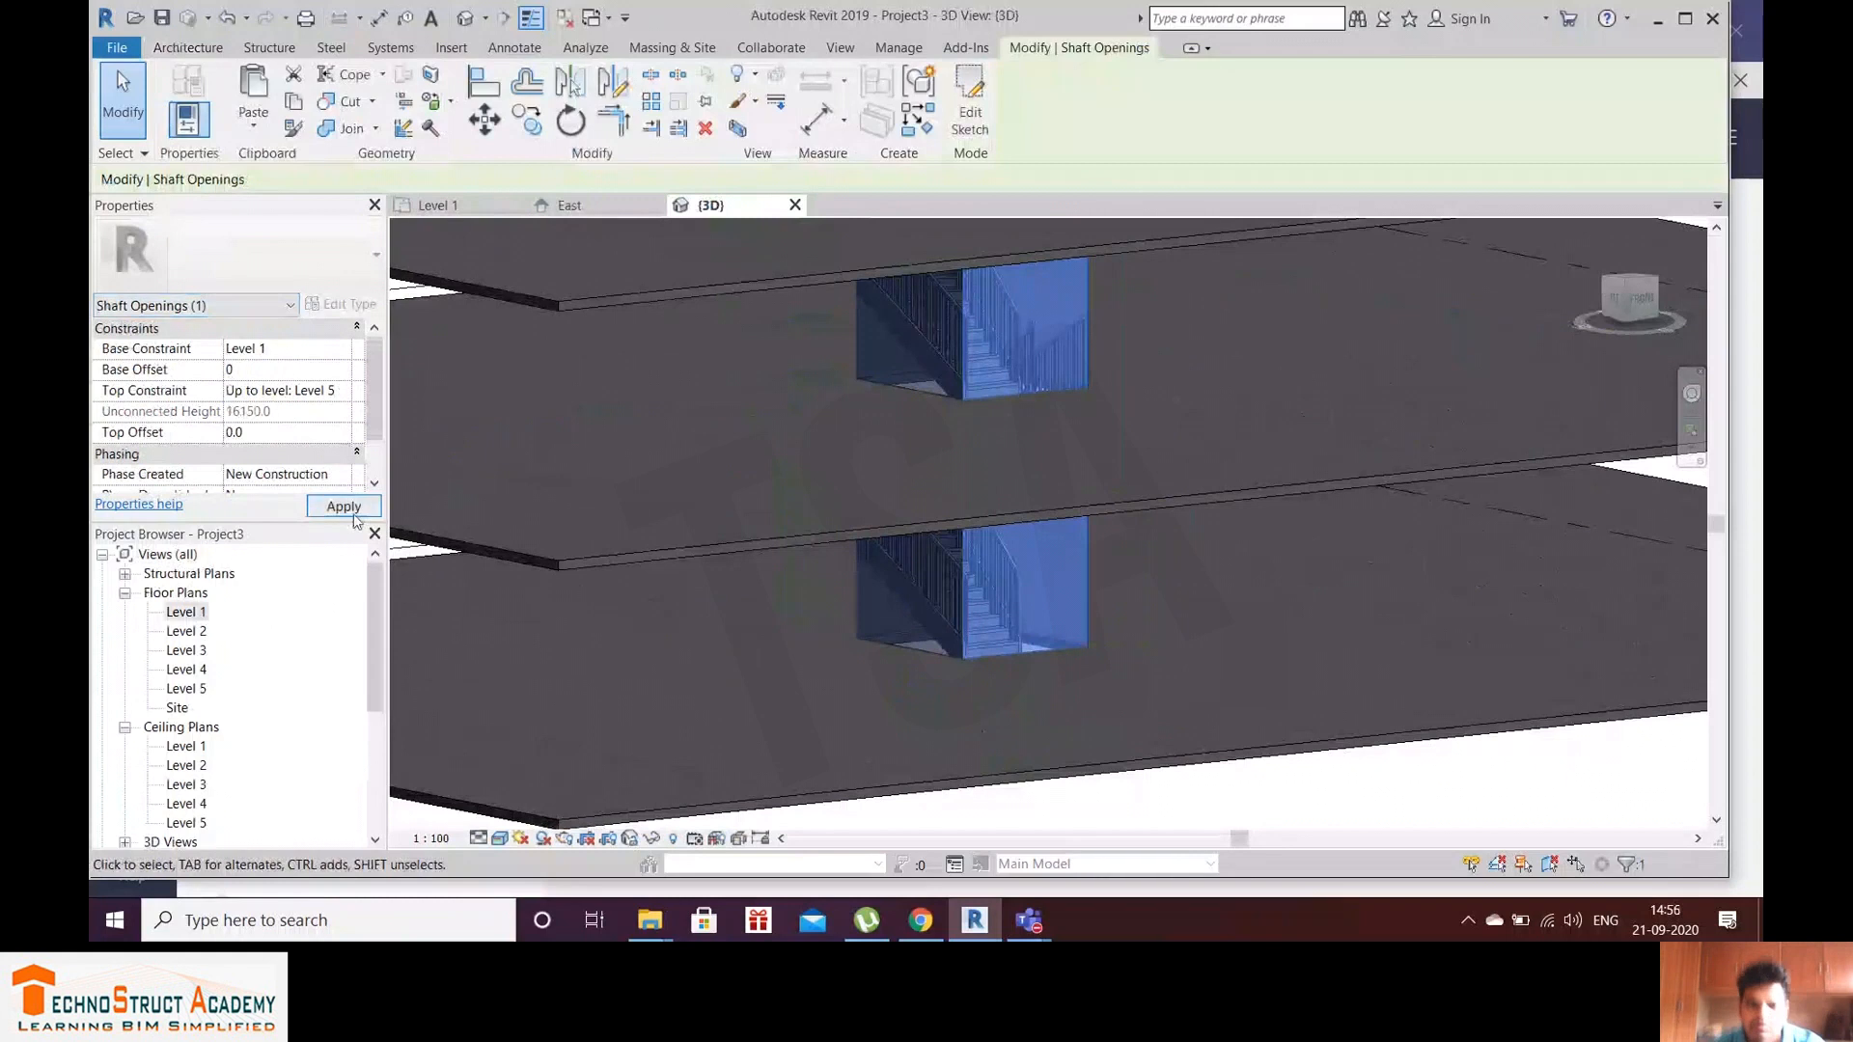
pyautogui.click(339, 508)
pyautogui.scroll(-5, 808, 626)
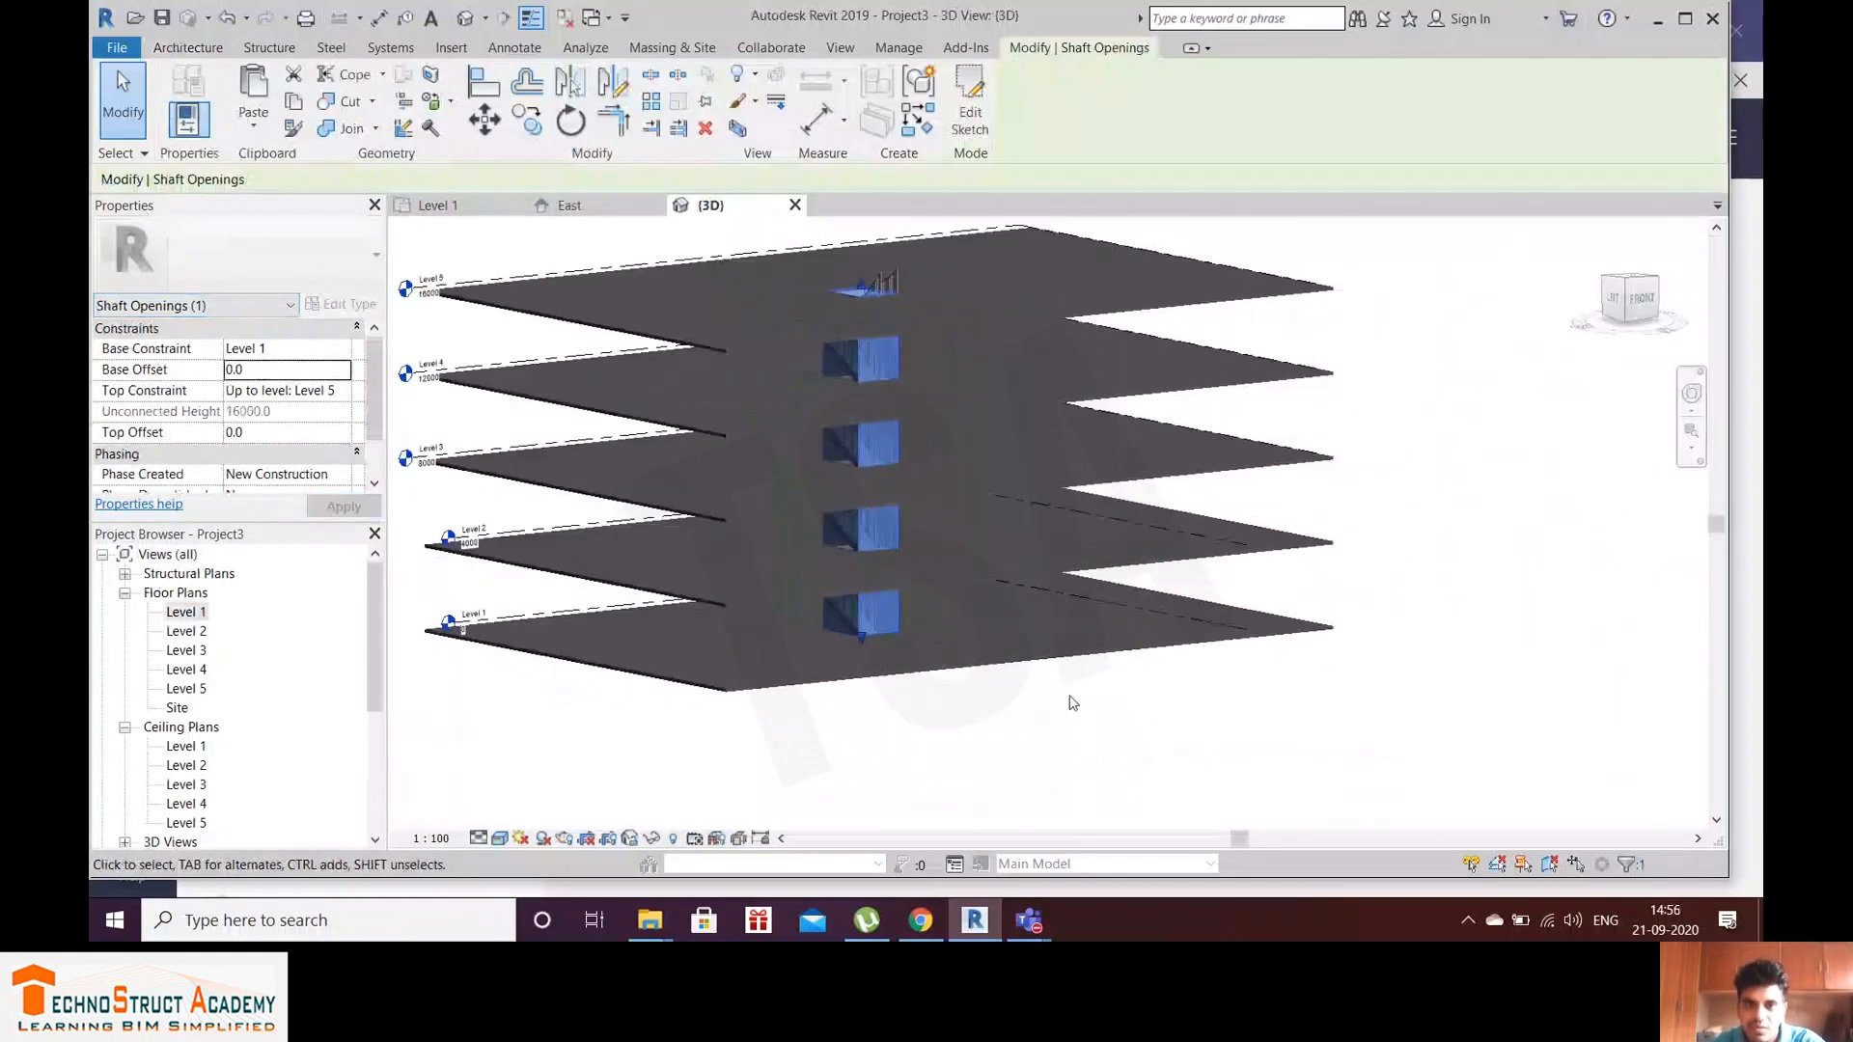
pyautogui.click(1121, 743)
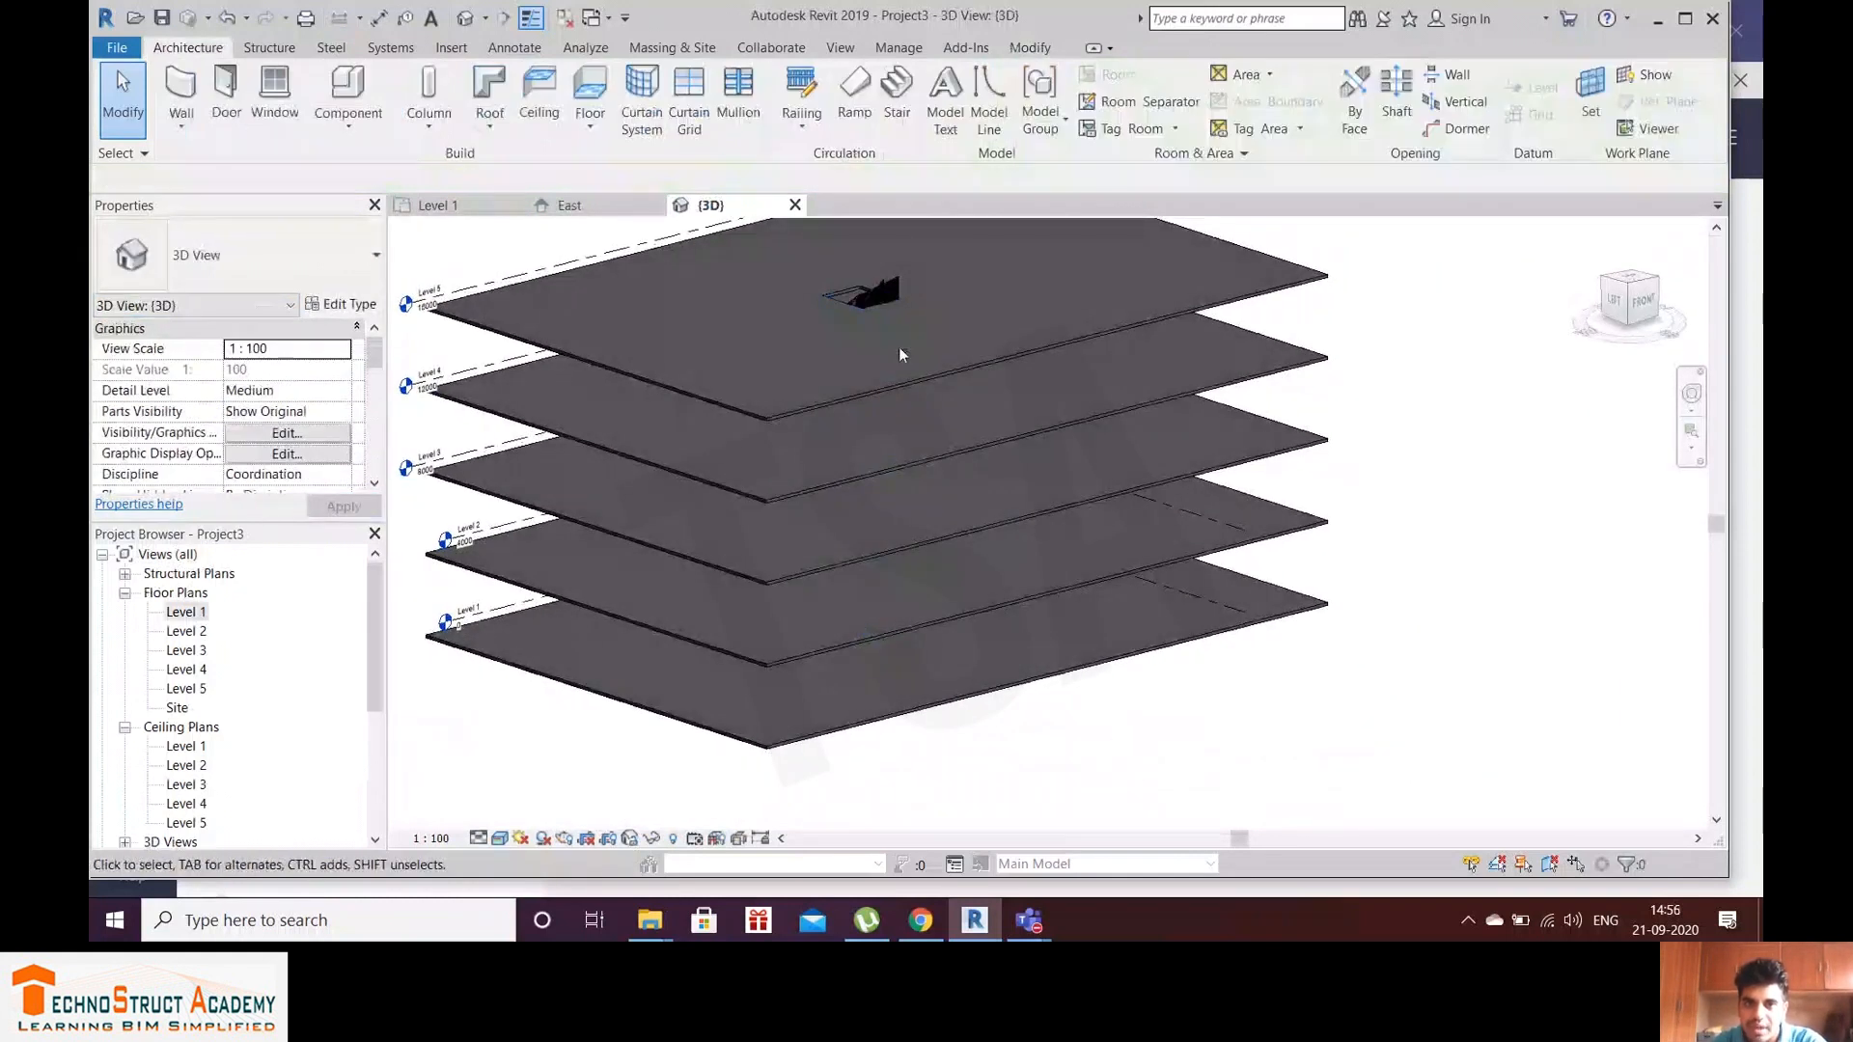
# Step: Examine from several angles how the shaft opening cuts the floor slabs around the stacked stairs
pyautogui.scroll(5, 905, 719)
pyautogui.scroll(-5, 905, 719)
pyautogui.keyDown('shift'); pyautogui.moveTo(935, 682); pyautogui.dragTo(1213, 642, button='middle'); pyautogui.keyUp('shift')
pyautogui.scroll(2, 899, 476)
pyautogui.scroll(-3, 863, 497)
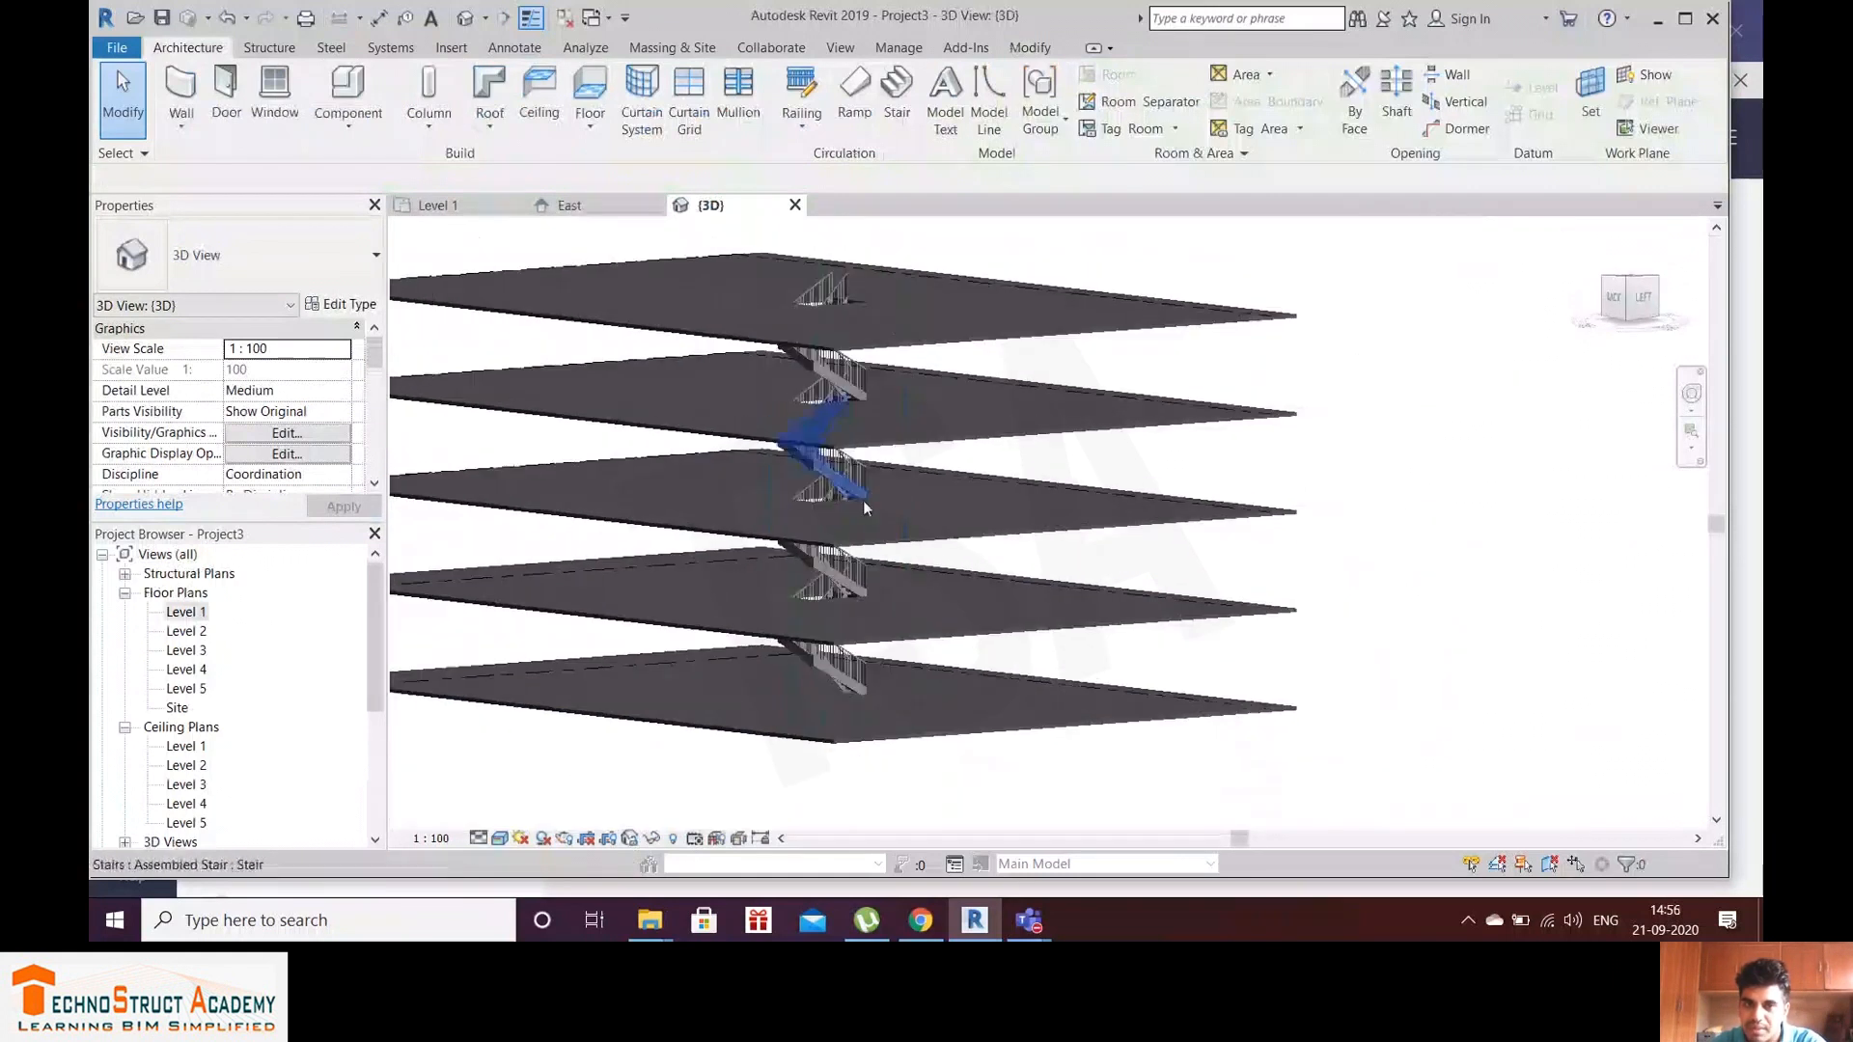
pyautogui.moveTo(1458, 611); pyautogui.dragTo(882, 569, button='middle')
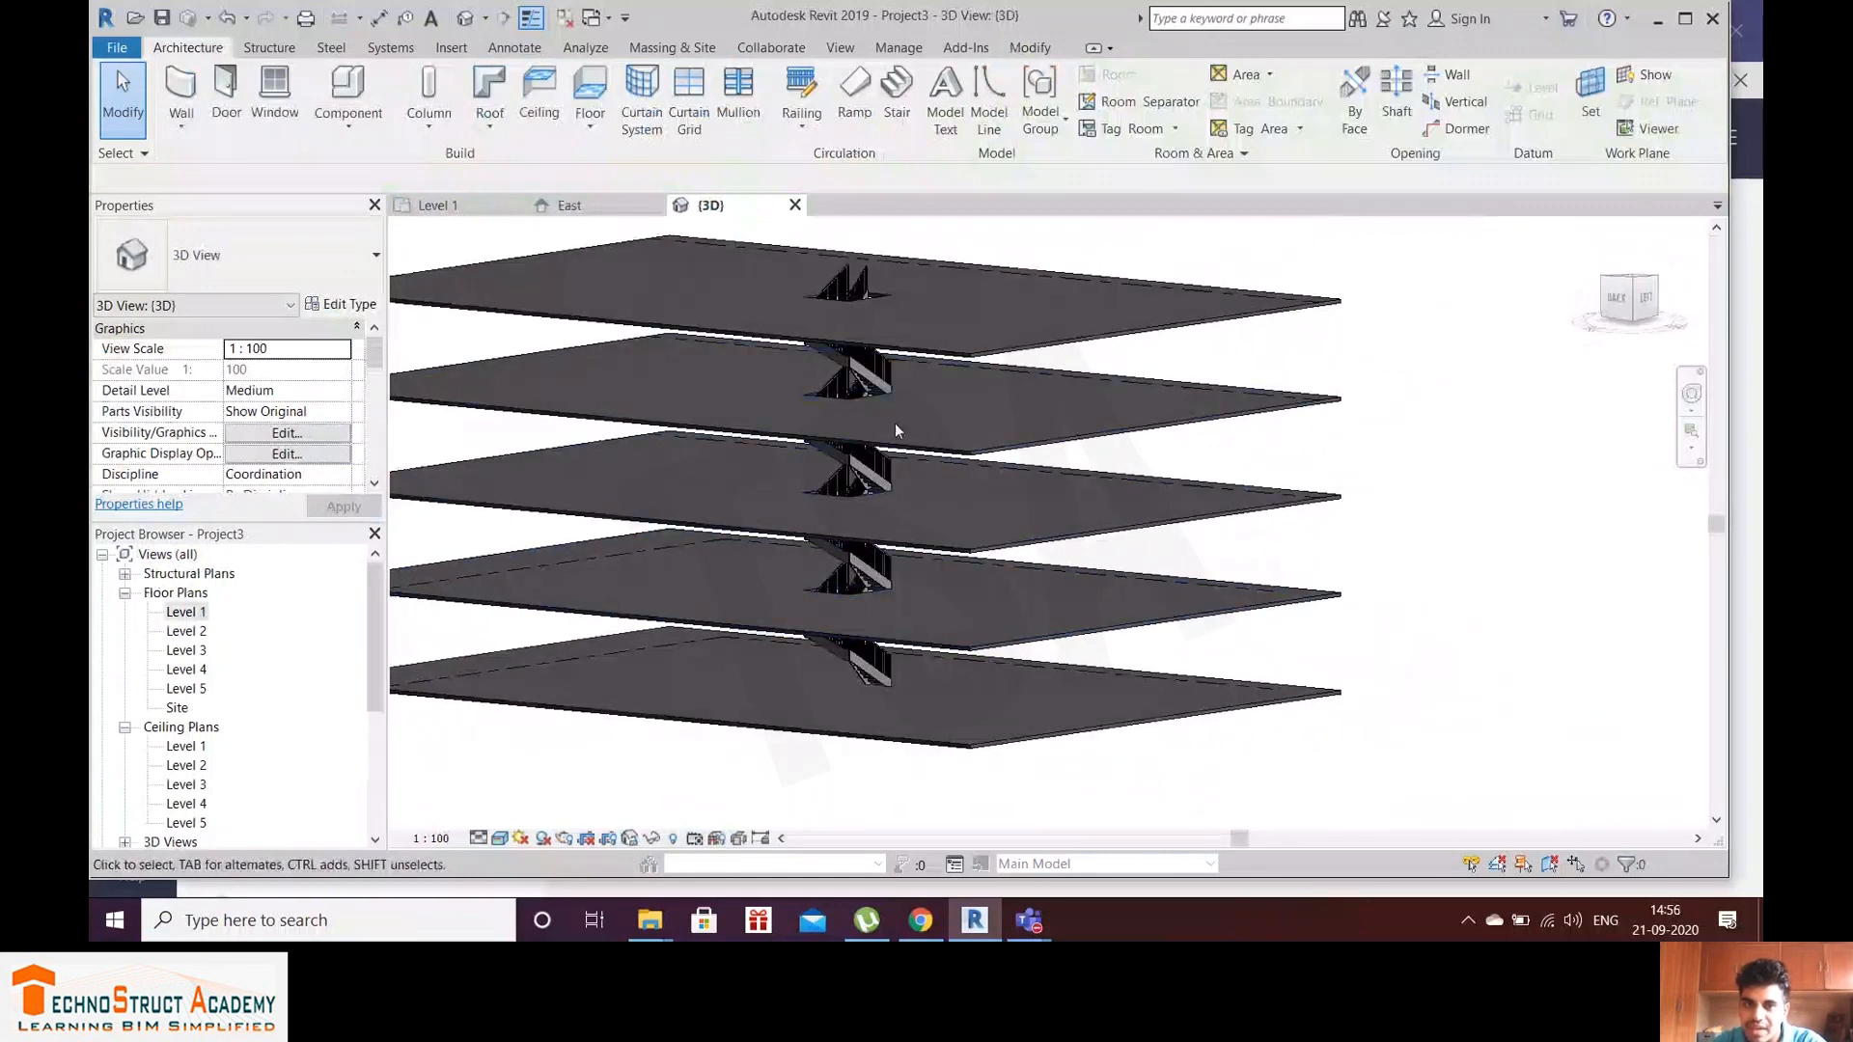
pyautogui.keyDown('shift'); pyautogui.moveTo(879, 445); pyautogui.dragTo(1129, 678, button='middle'); pyautogui.keyUp('shift')
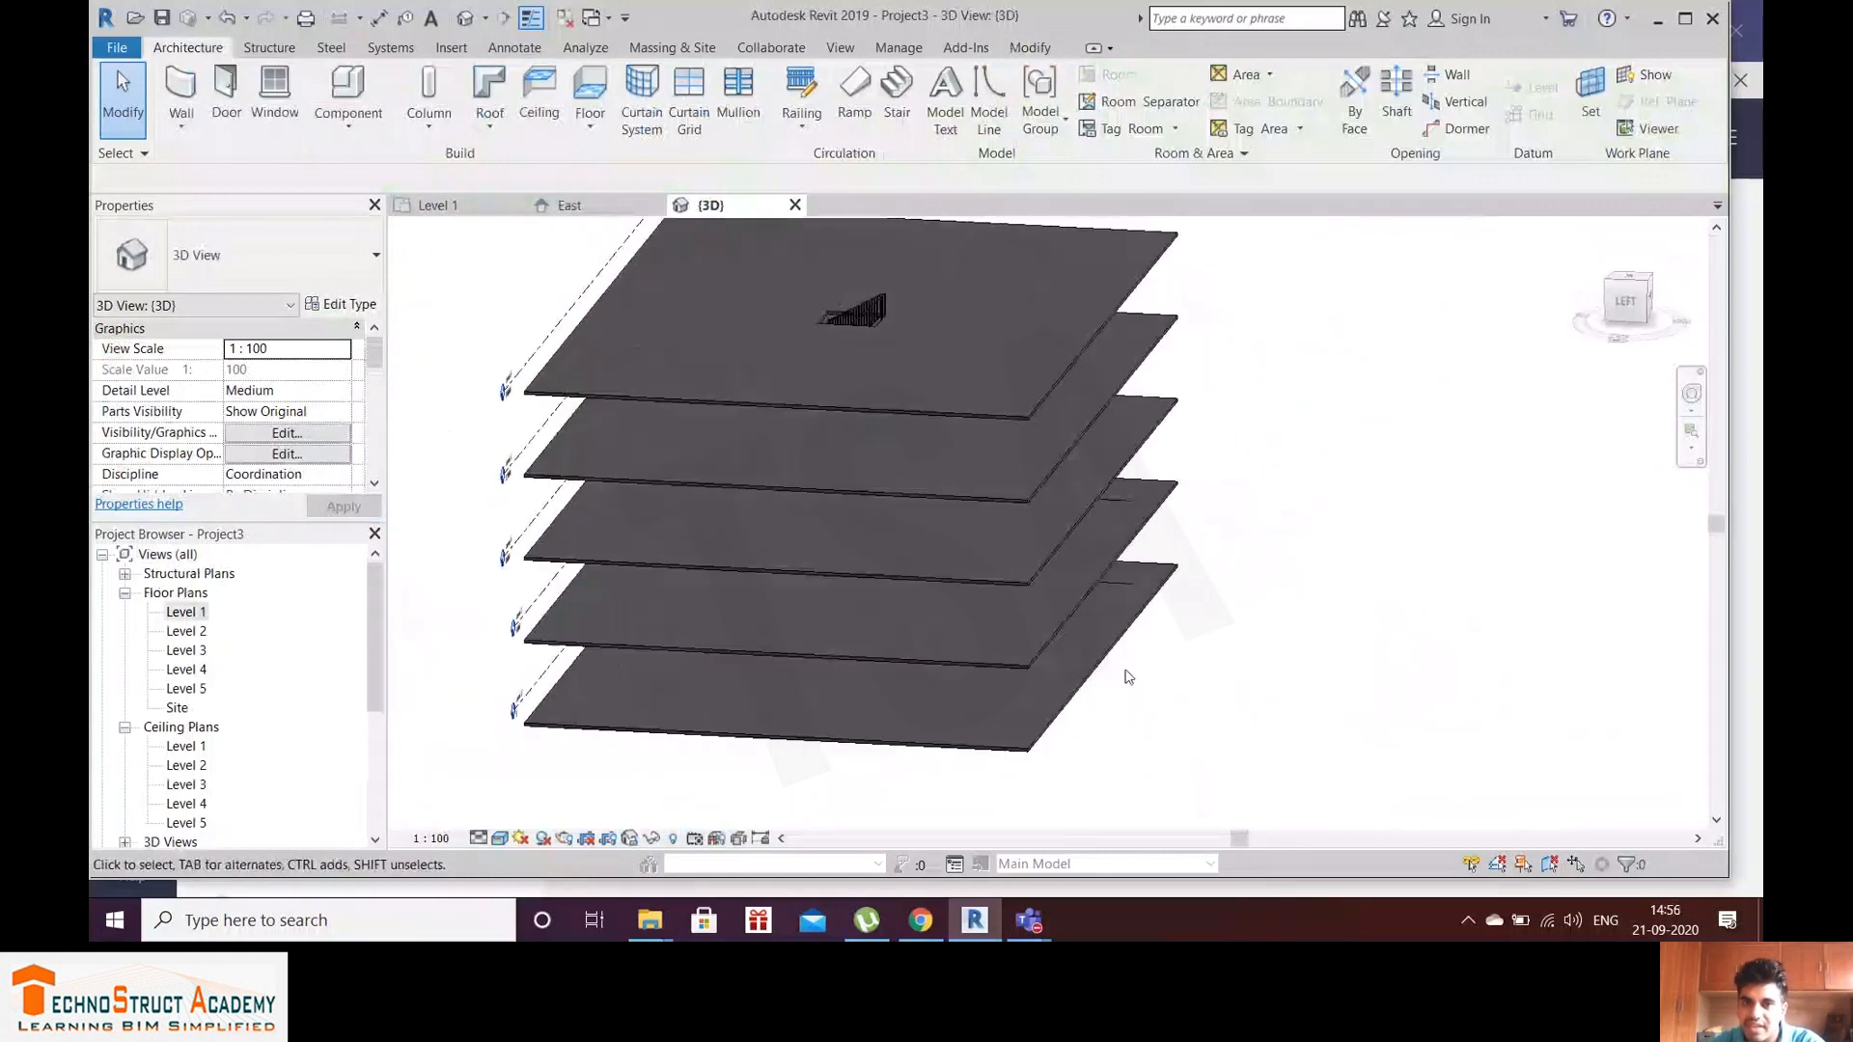